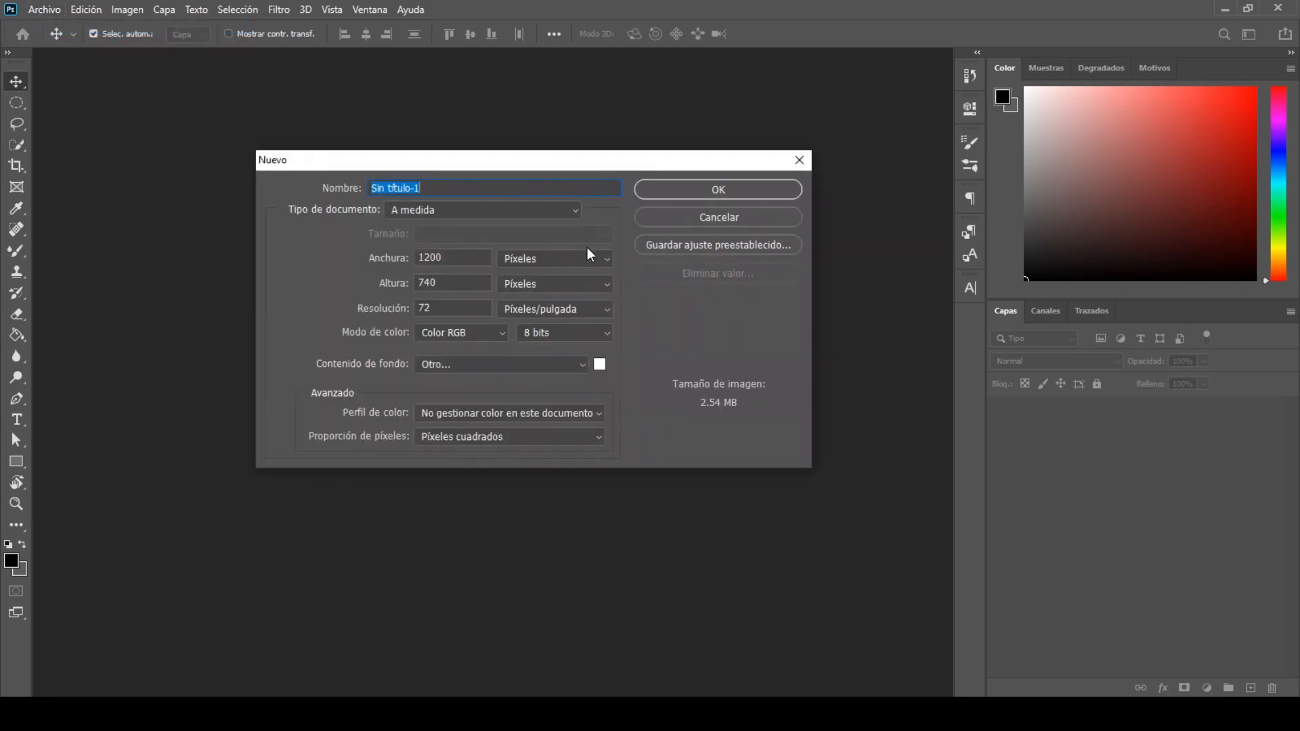
Step: Create a new document 8 inches wide and 12 inches high at a resolution of 300 pixels per inch
click(587, 256)
click(586, 274)
double_click(465, 253)
text(8)
double_click(470, 287)
text(1)
text(300)
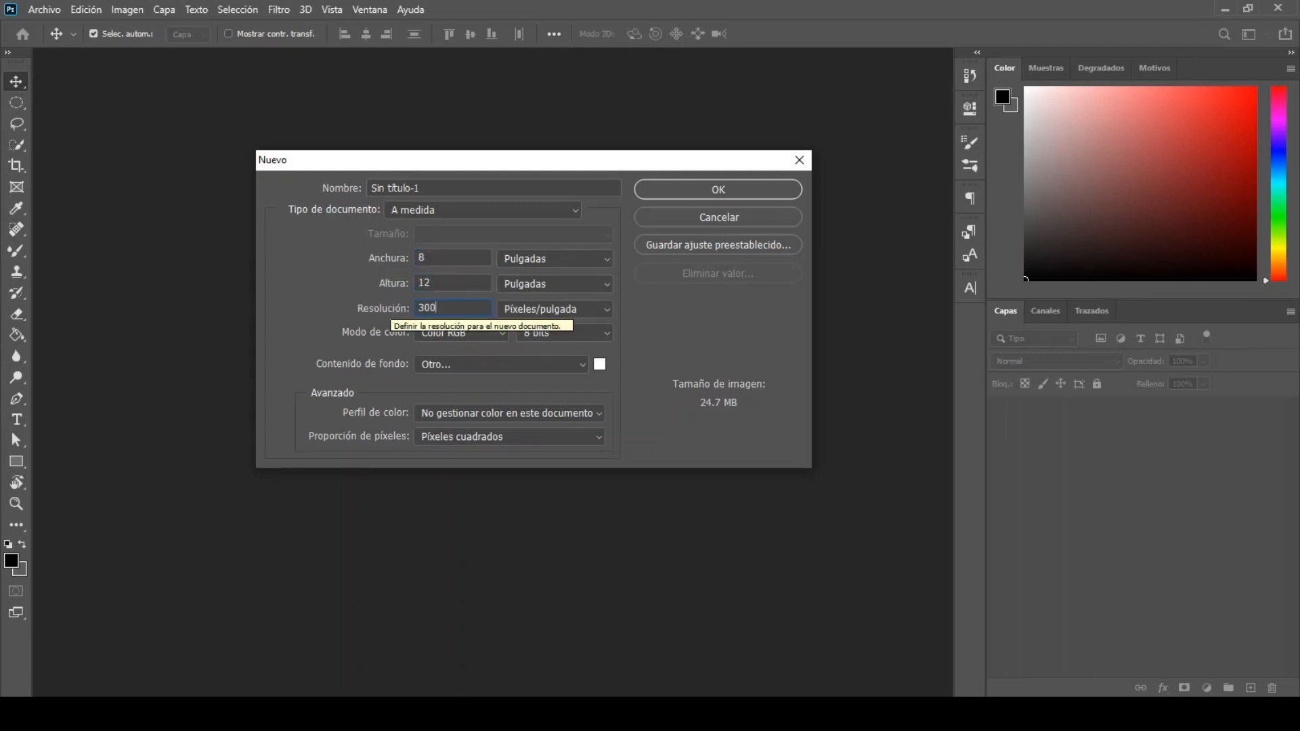
click(760, 189)
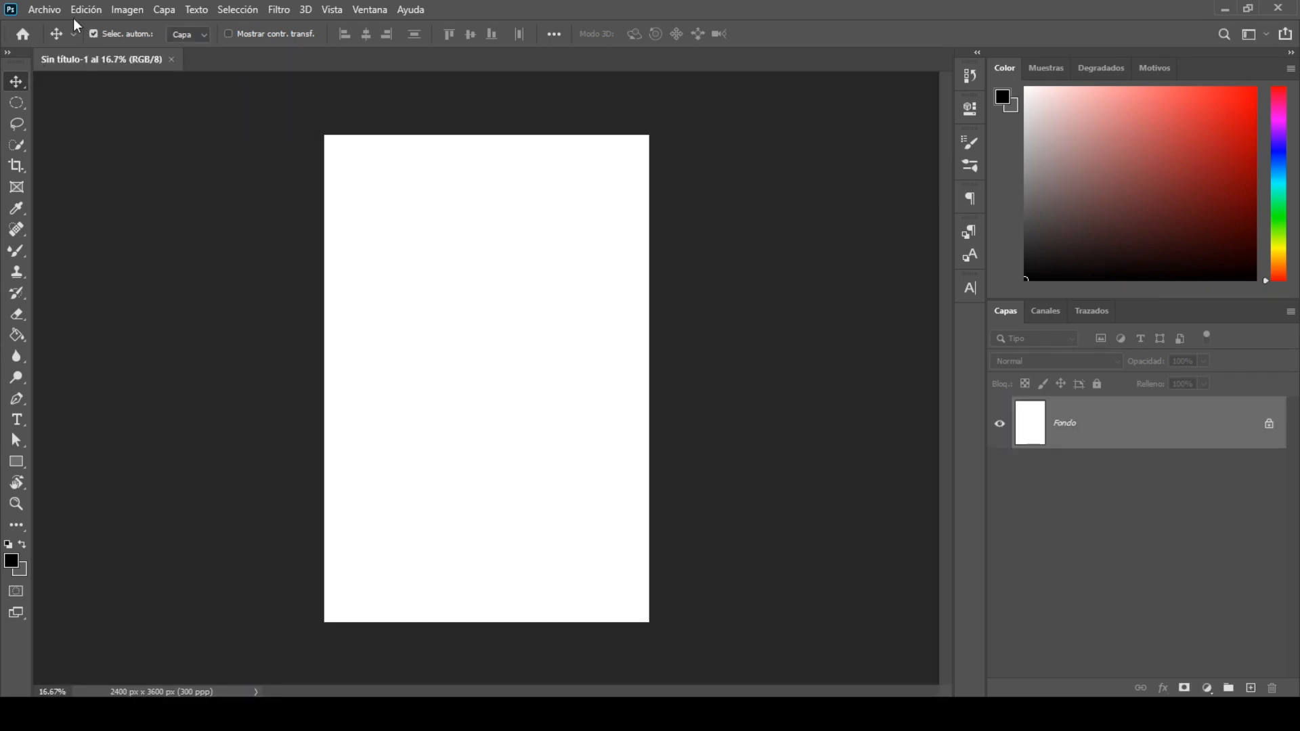
Step: Open Male Model.jpg and bring the photo into the blank document as a new layer centred on the canvas
click(57, 12)
click(59, 44)
double_click(714, 309)
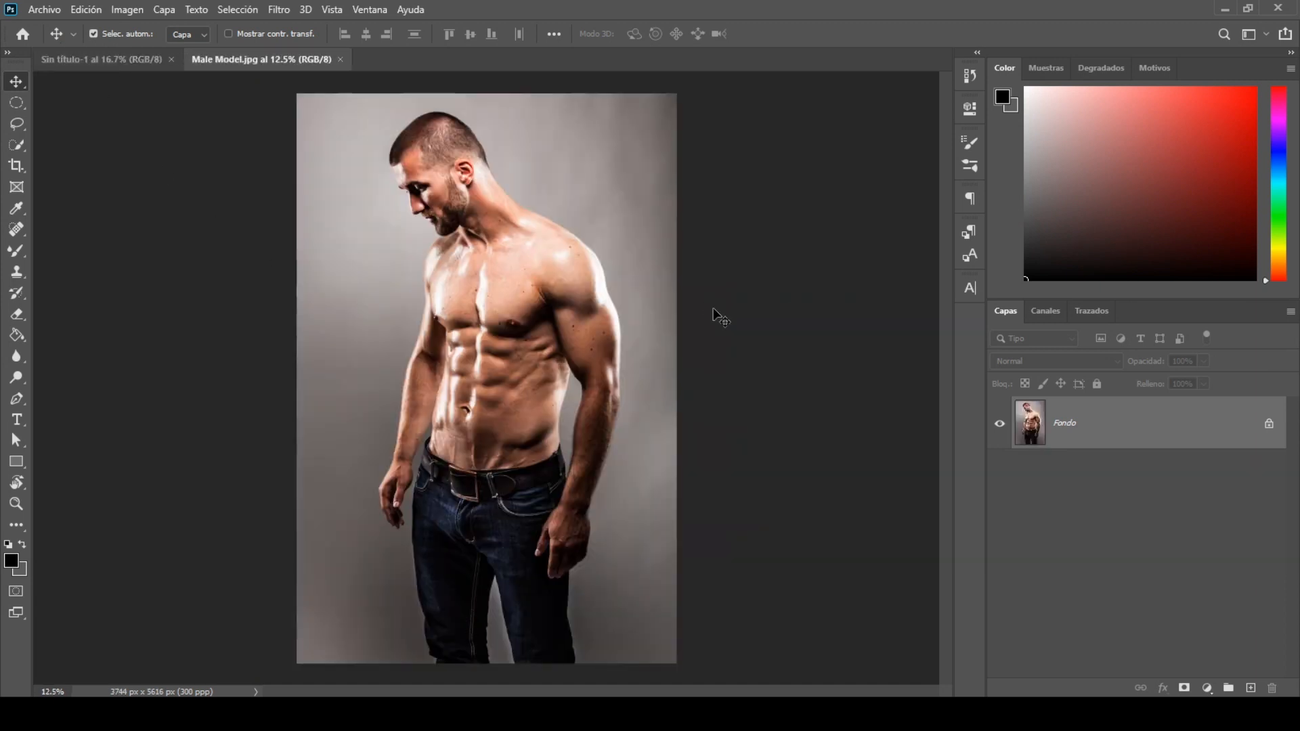
drag(138, 121, 360, 295)
drag(482, 404, 481, 401)
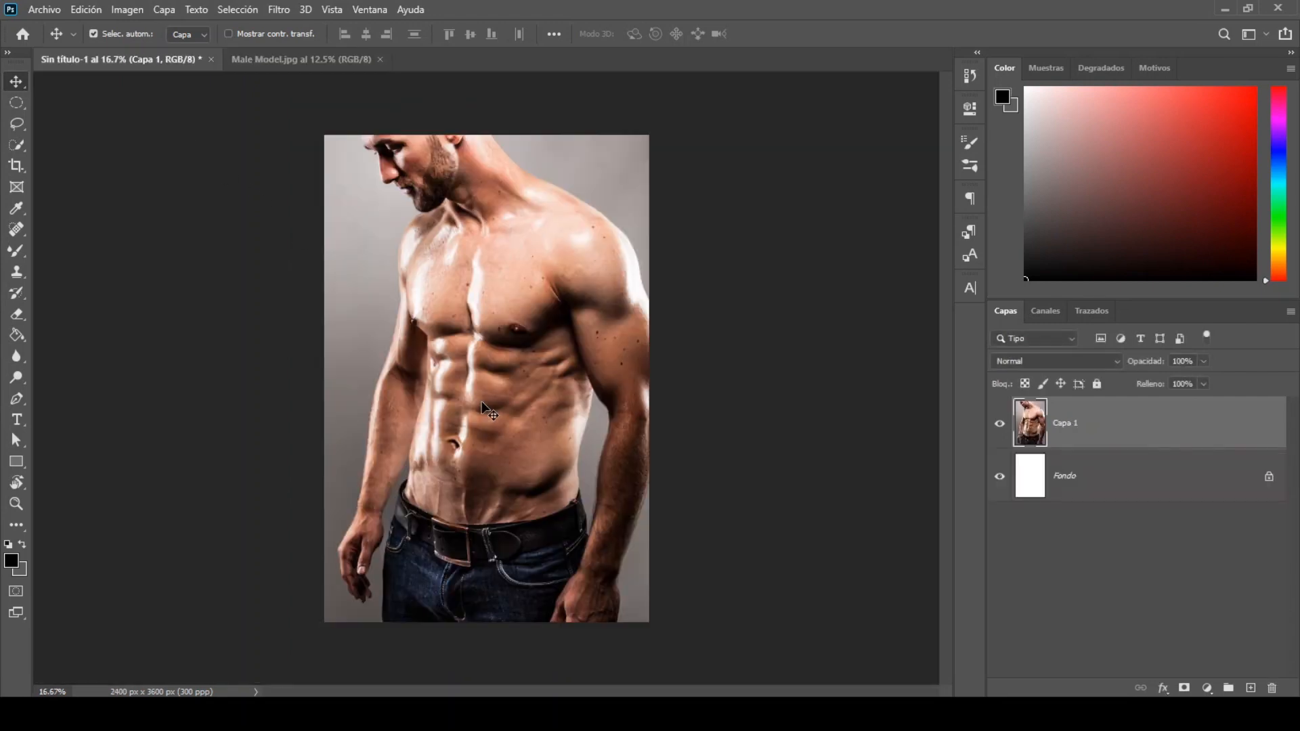
Step: Scale the model photo with Free Transform and position it to fill the whole canvas
click(83, 13)
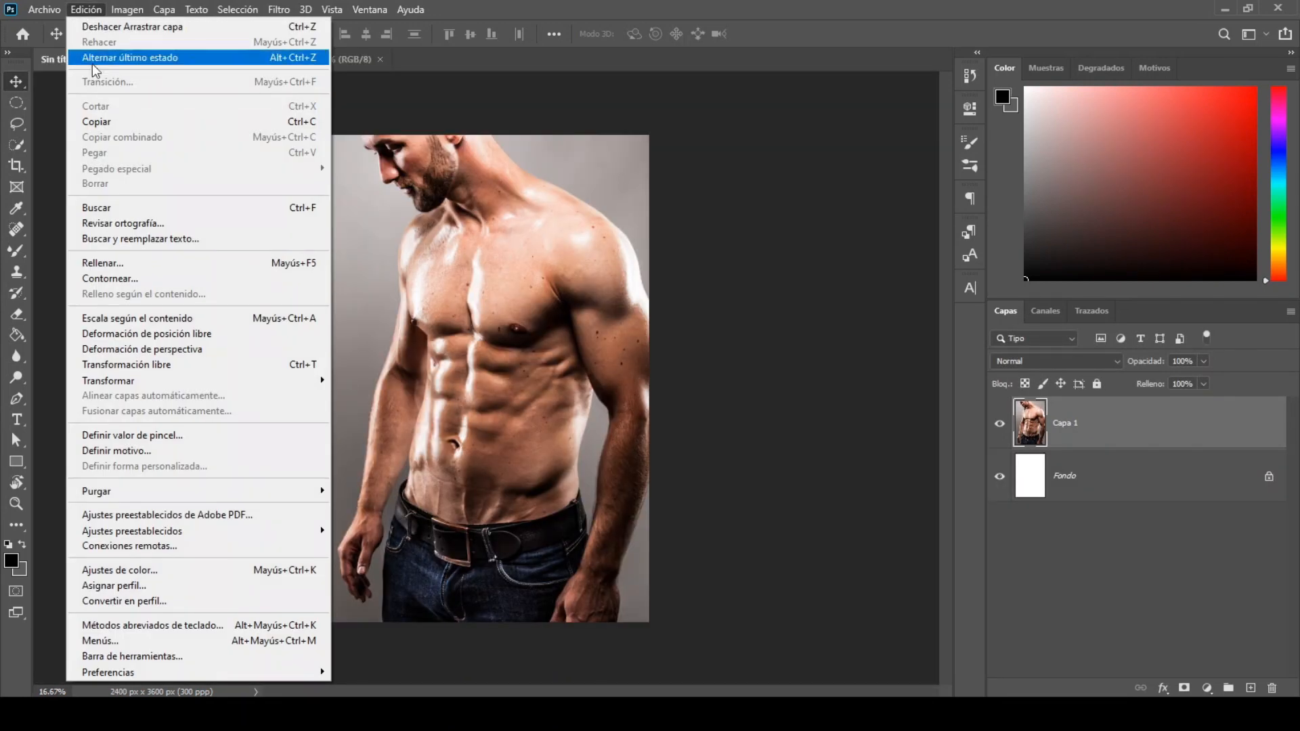
click(182, 365)
drag(735, 403, 649, 403)
drag(488, 400, 488, 383)
drag(310, 383, 325, 384)
drag(487, 627, 492, 611)
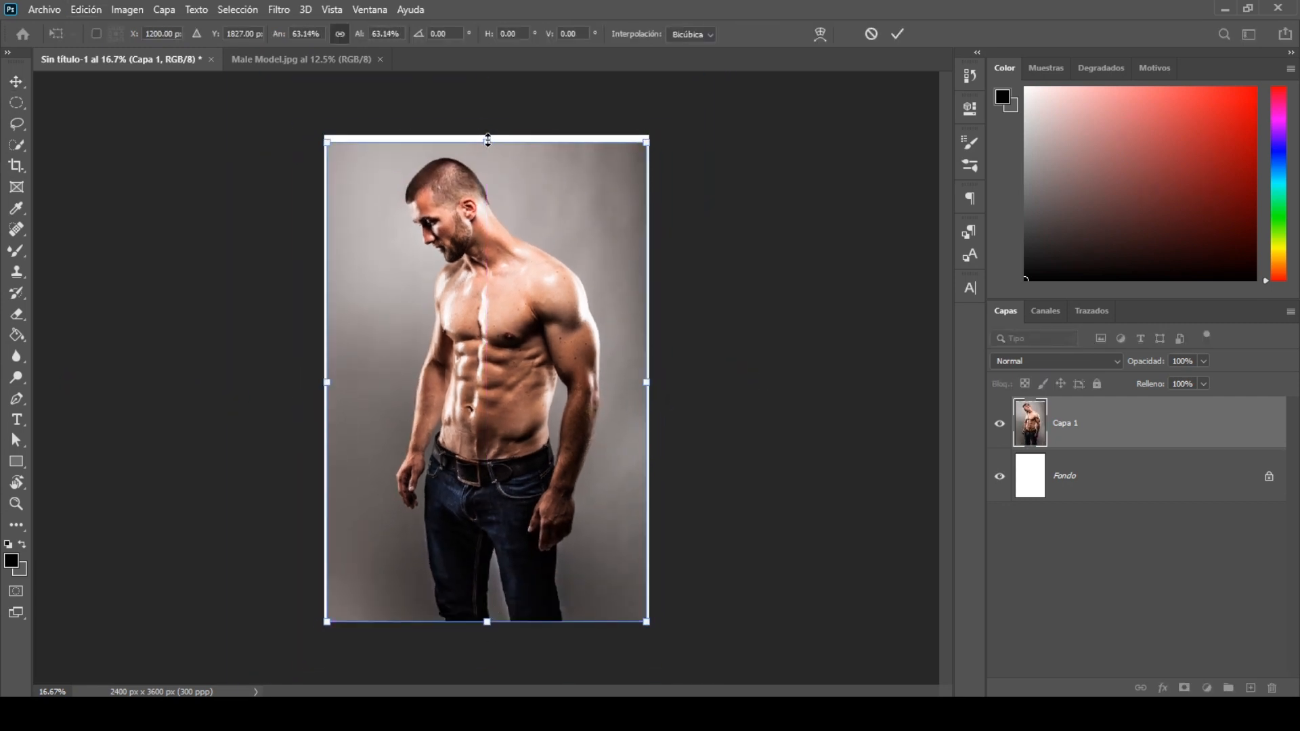
drag(487, 141, 488, 138)
click(898, 33)
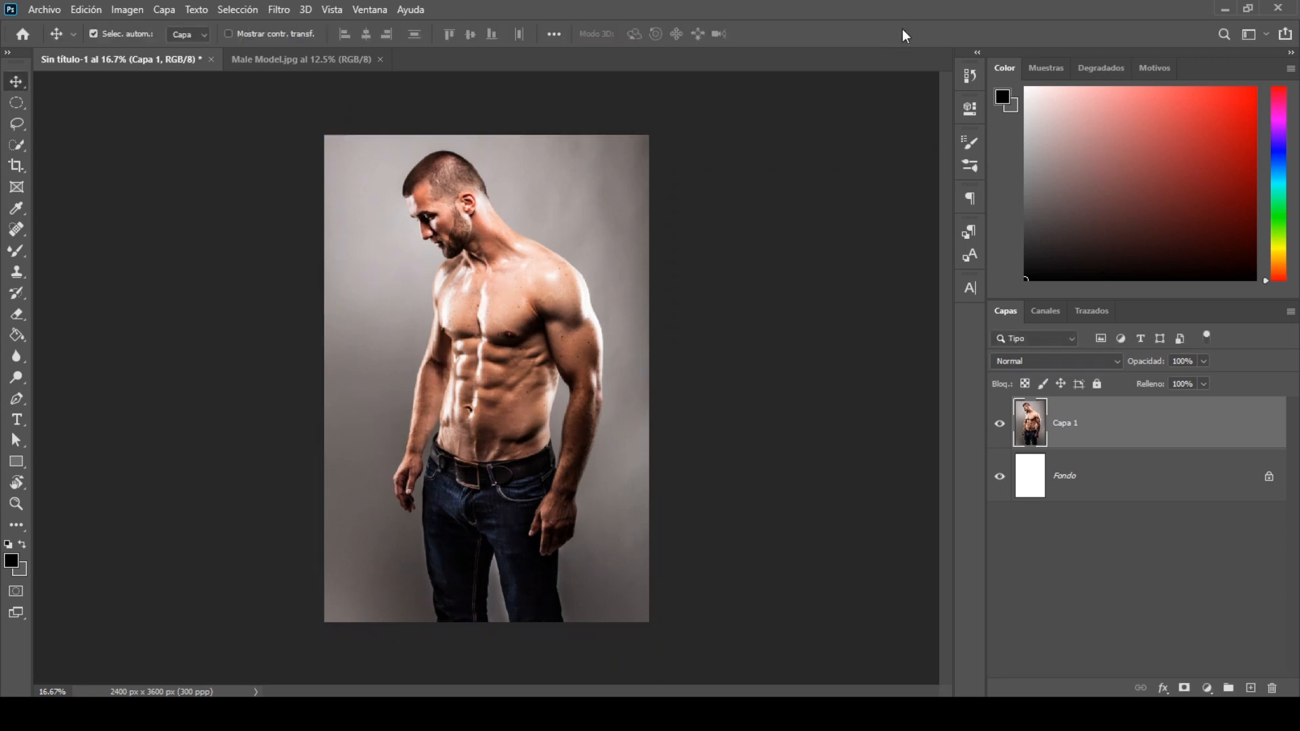
Step: Rename the photo layer to "fondo" and lock it completely
double_click(1076, 427)
text(fondo)
key(Return)
click(1097, 384)
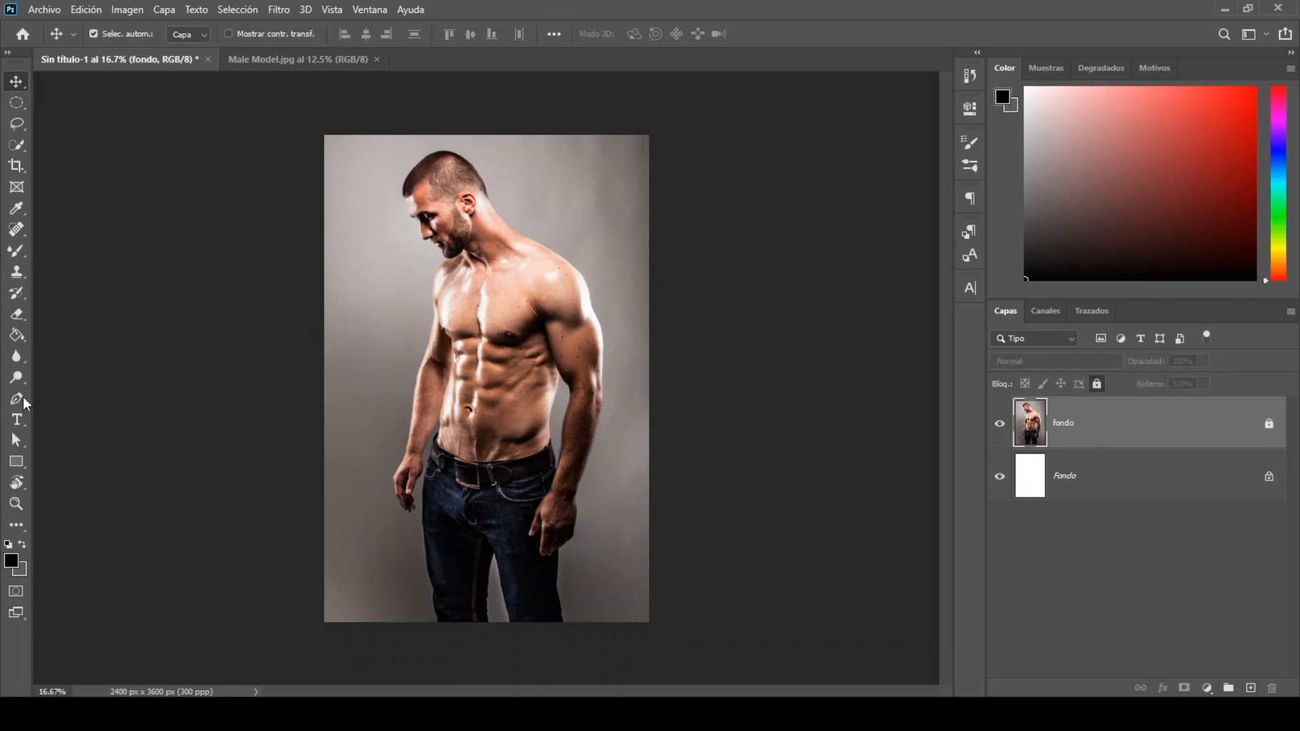
Step: Start a Pen path at the outer shoulder on the canvas's right-hand side and trace down the upper arm
click(23, 397)
drag(540, 343, 568, 651)
drag(751, 428, 588, 468)
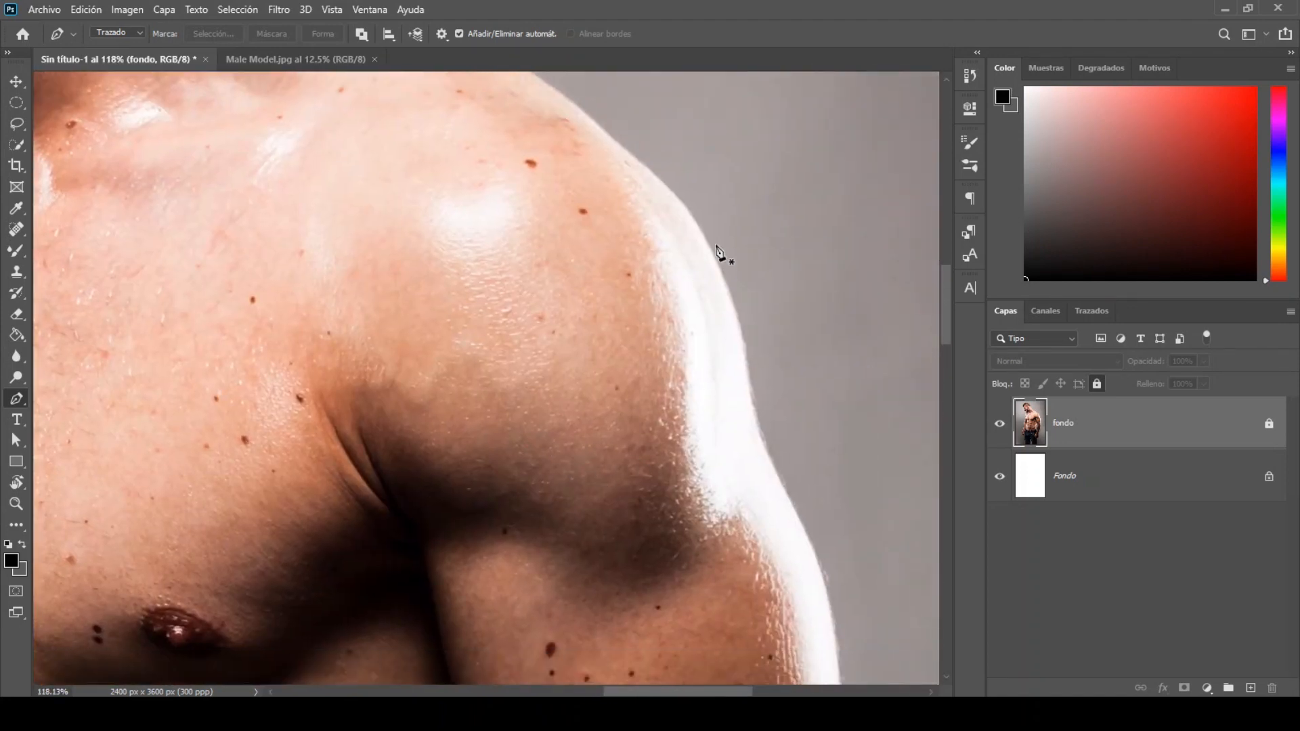
drag(747, 384, 751, 442)
drag(794, 507, 839, 587)
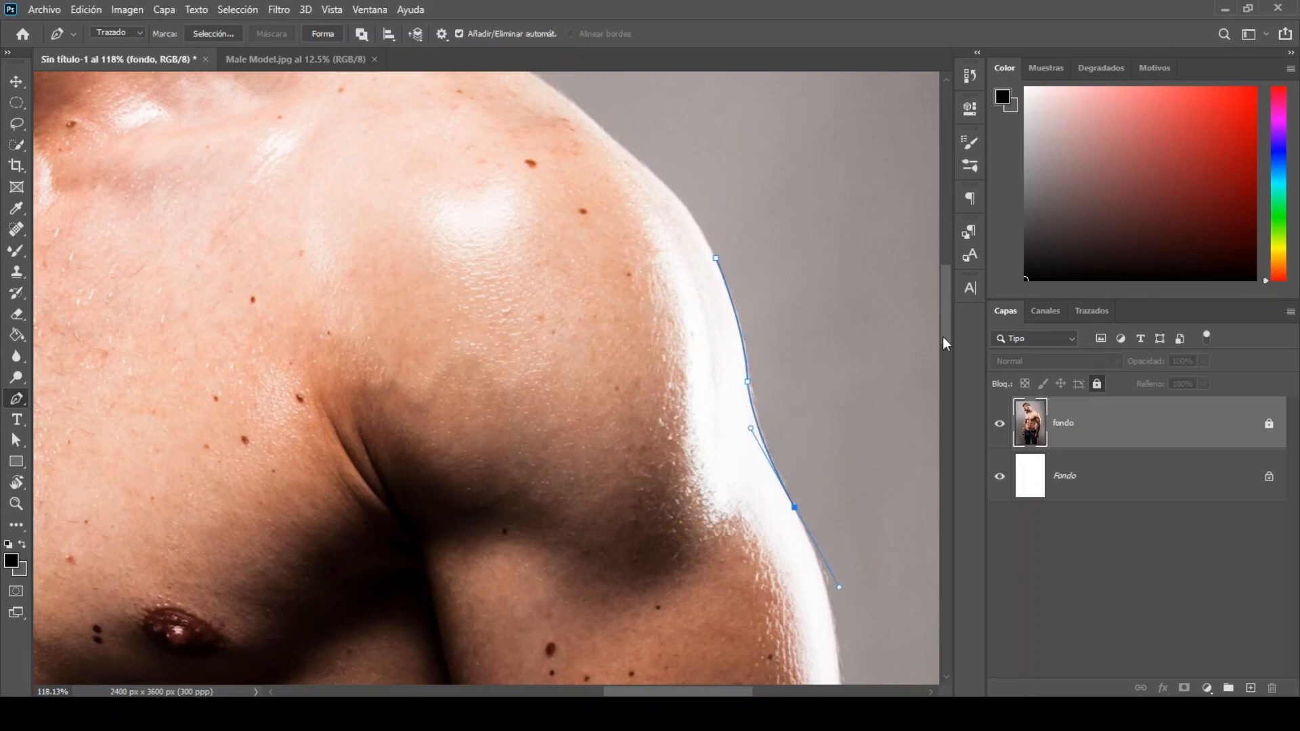
scroll(934, 406, down, 5)
drag(839, 484, 840, 518)
drag(833, 642, 734, 356)
scroll(813, 644, down, 4)
drag(749, 442, 749, 458)
drag(751, 517, 749, 530)
drag(721, 644, 721, 656)
Step: Continue the Pen path along the outer forearm, past the wrist, to the back of the hand
scroll(721, 655, down, 1)
drag(722, 654, 704, 373)
drag(636, 578, 611, 638)
drag(639, 581, 642, 400)
drag(608, 493, 605, 500)
drag(611, 621, 609, 377)
scroll(618, 369, up, 5)
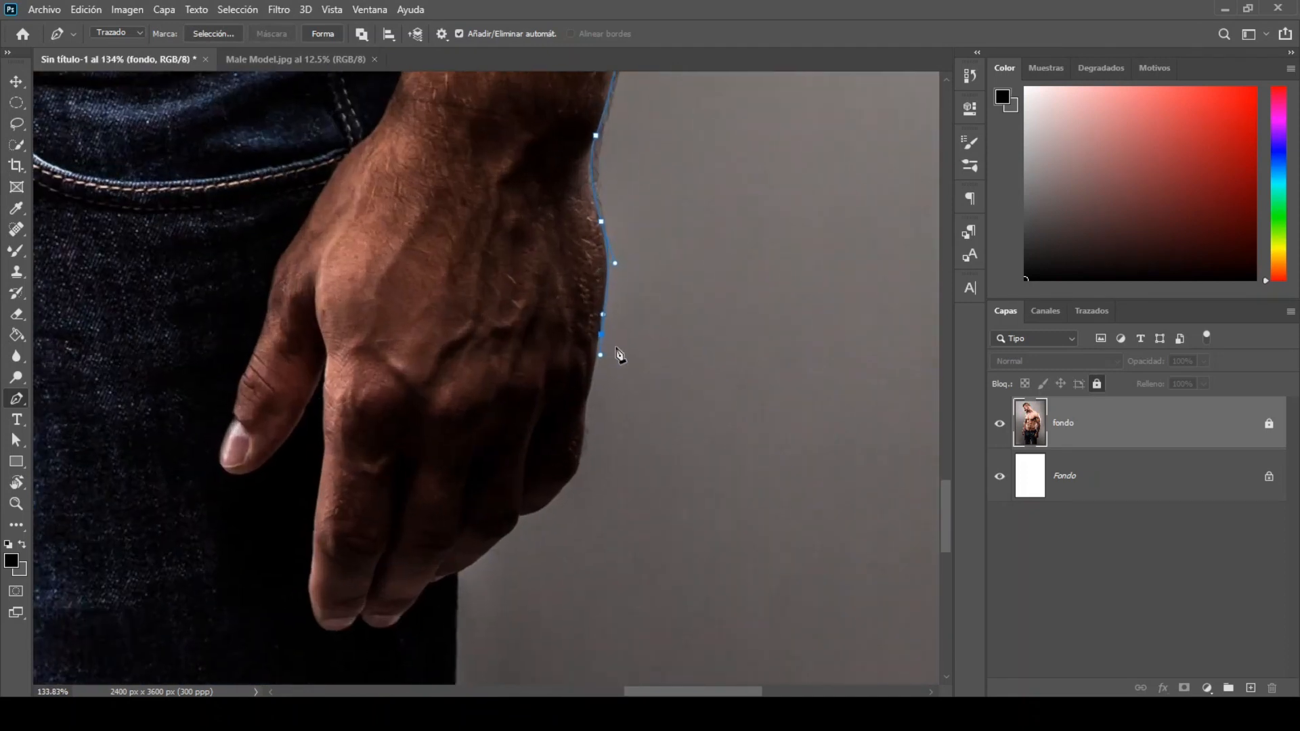
Step: Extend the Pen path around the fingers and down the outer edge of the same-side trouser leg
click(518, 516)
drag(499, 540, 481, 555)
click(478, 559)
drag(463, 629, 462, 307)
click(453, 414)
drag(445, 510, 453, 603)
drag(464, 631, 408, 367)
drag(427, 477, 428, 501)
click(427, 522)
drag(442, 580, 441, 601)
Step: Trace across the bottom of the trouser leg and up its inner edge to the top of the gap between the legs
drag(362, 529, 754, 541)
click(400, 587)
key(ctrl+z)
alt+click(833, 592)
click(401, 589)
drag(344, 349, 342, 344)
click(381, 502)
click(337, 311)
click(303, 124)
Step: Trace the Pen path down the other leg's inner edge and across its bottom at the canvas edge
drag(305, 135, 255, 336)
click(301, 129)
click(257, 365)
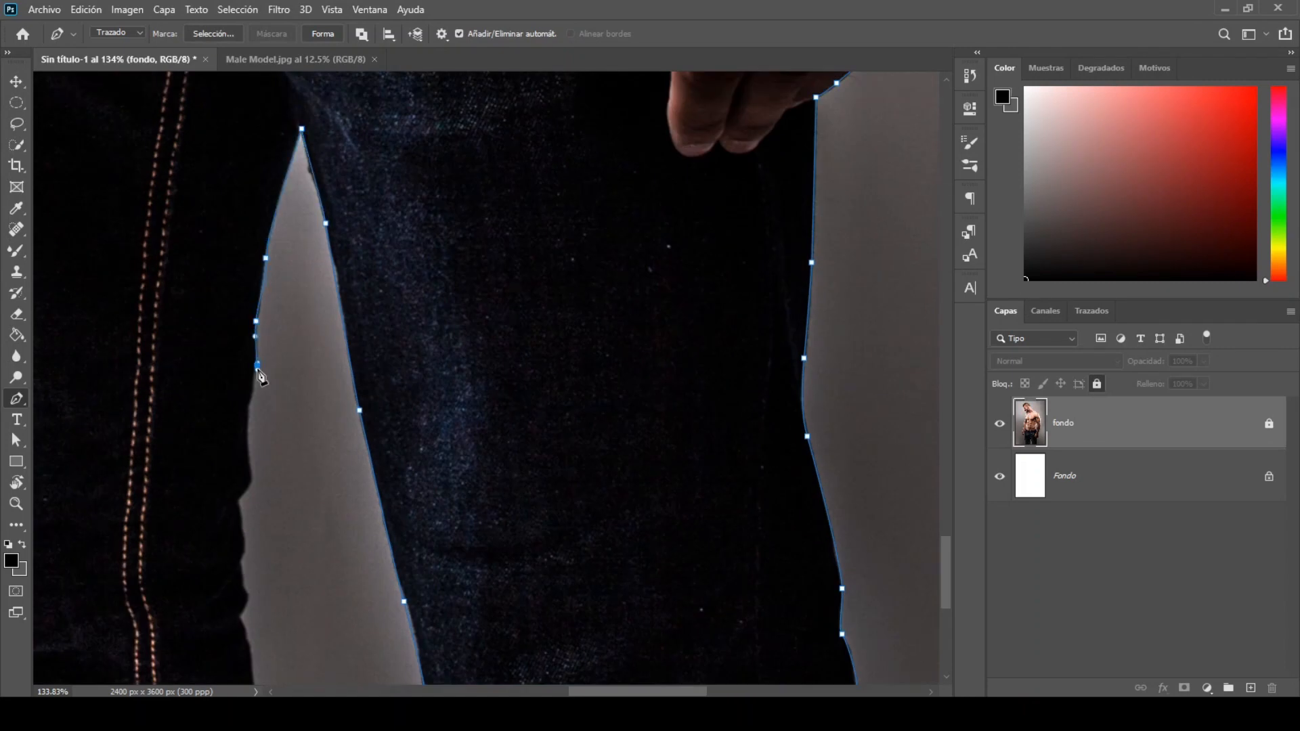
click(235, 502)
click(244, 537)
click(239, 564)
click(243, 576)
drag(235, 629, 608, 485)
click(253, 487)
click(200, 481)
Step: Continue the Pen path up the outer edge of the second trouser leg toward the hip
drag(197, 447, 204, 425)
alt+click(196, 447)
drag(159, 286, 358, 542)
alt+click(159, 286)
drag(313, 412, 311, 368)
alt+click(314, 413)
drag(290, 196, 331, 474)
drag(317, 358, 316, 342)
click(310, 328)
click(309, 271)
drag(313, 112, 315, 93)
drag(312, 112, 341, 394)
Step: Trace the Pen path past the hip and belt to the point where the forearm meets the waist
drag(348, 275, 352, 245)
alt+click(348, 274)
click(369, 191)
click(371, 158)
click(377, 134)
drag(377, 134, 348, 413)
click(374, 342)
drag(401, 201, 439, 353)
alt+click(401, 201)
alt+click(442, 157)
drag(448, 273, 441, 229)
alt+click(449, 273)
Step: Trace the Pen path down the inner forearm and around the thumb and fingertips of the second hand
drag(310, 523, 306, 536)
drag(310, 592, 309, 336)
drag(301, 386, 287, 426)
drag(264, 440, 242, 488)
alt+click(264, 440)
drag(214, 567, 223, 600)
alt+click(213, 567)
drag(222, 642, 192, 656)
alt+click(222, 642)
scroll(207, 486, down, 1)
drag(212, 537, 200, 346)
drag(218, 468, 123, 427)
click(198, 456)
click(167, 469)
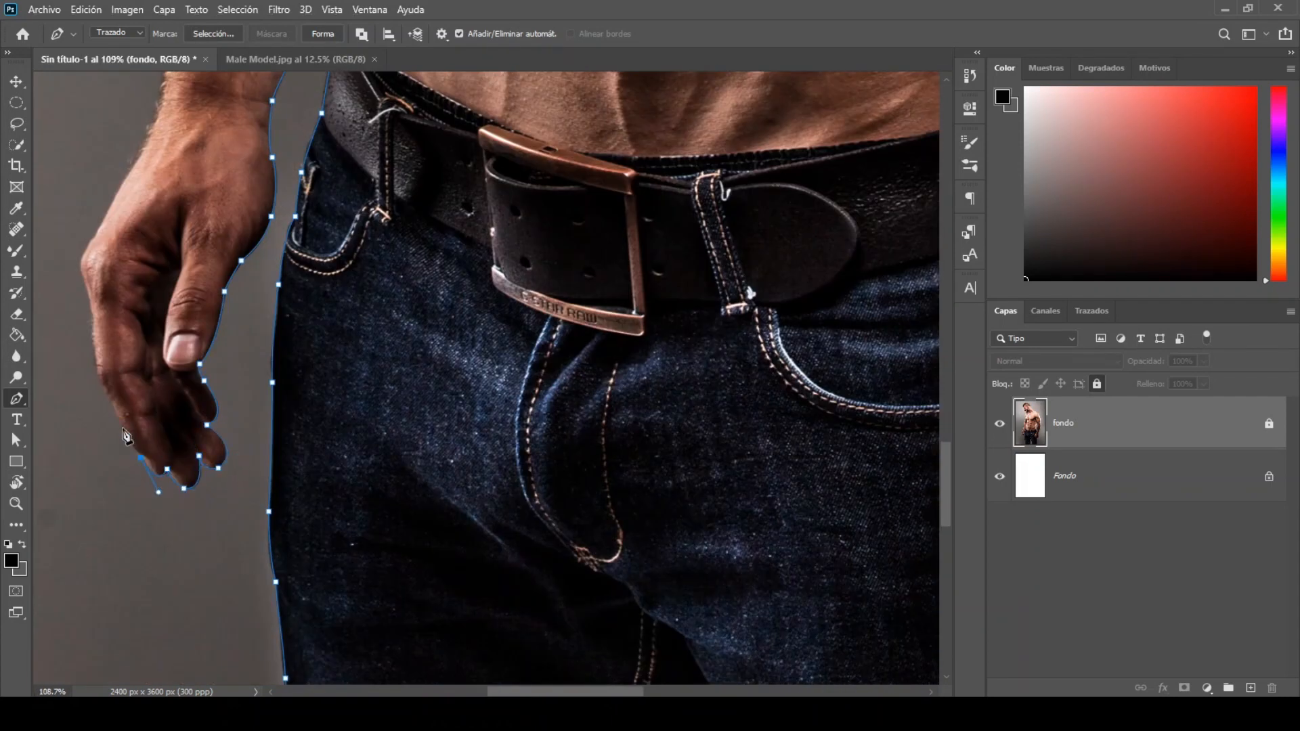
Step: Continue the Pen path up the back of the hand, outer arm and shoulder to the bearded chin
click(82, 275)
drag(158, 111, 160, 92)
drag(160, 91, 153, 393)
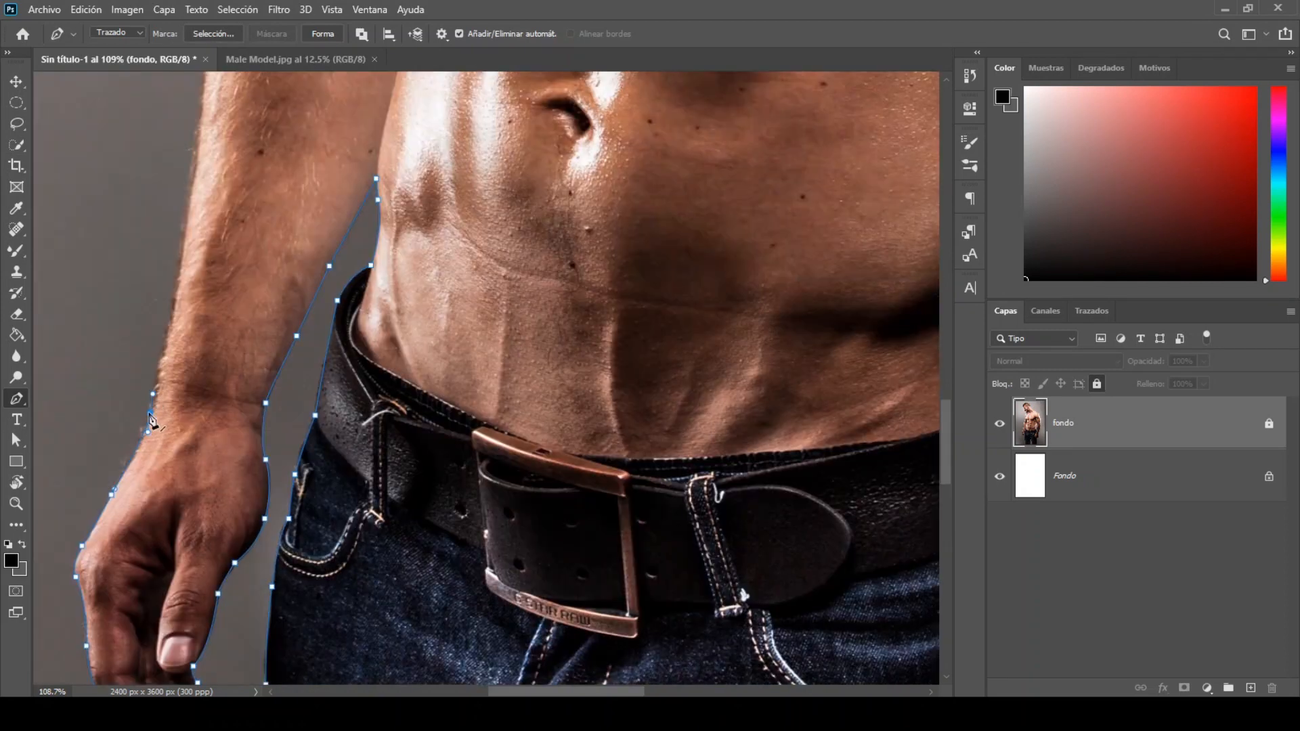
drag(203, 90, 210, 412)
drag(284, 95, 270, 368)
drag(331, 121, 331, 269)
drag(330, 233, 332, 210)
drag(356, 113, 373, 79)
drag(373, 79, 337, 409)
alt+click(319, 443)
drag(396, 357, 440, 341)
alt+click(395, 357)
Step: Trace the face profile with the Pen path from the chin over the lips, nose and brow to the hairline
drag(359, 317, 357, 299)
drag(318, 257, 318, 231)
alt+click(318, 257)
drag(284, 239, 216, 206)
click(274, 223)
drag(208, 136, 227, 325)
click(208, 316)
drag(137, 206, 137, 204)
click(137, 188)
drag(120, 151, 122, 116)
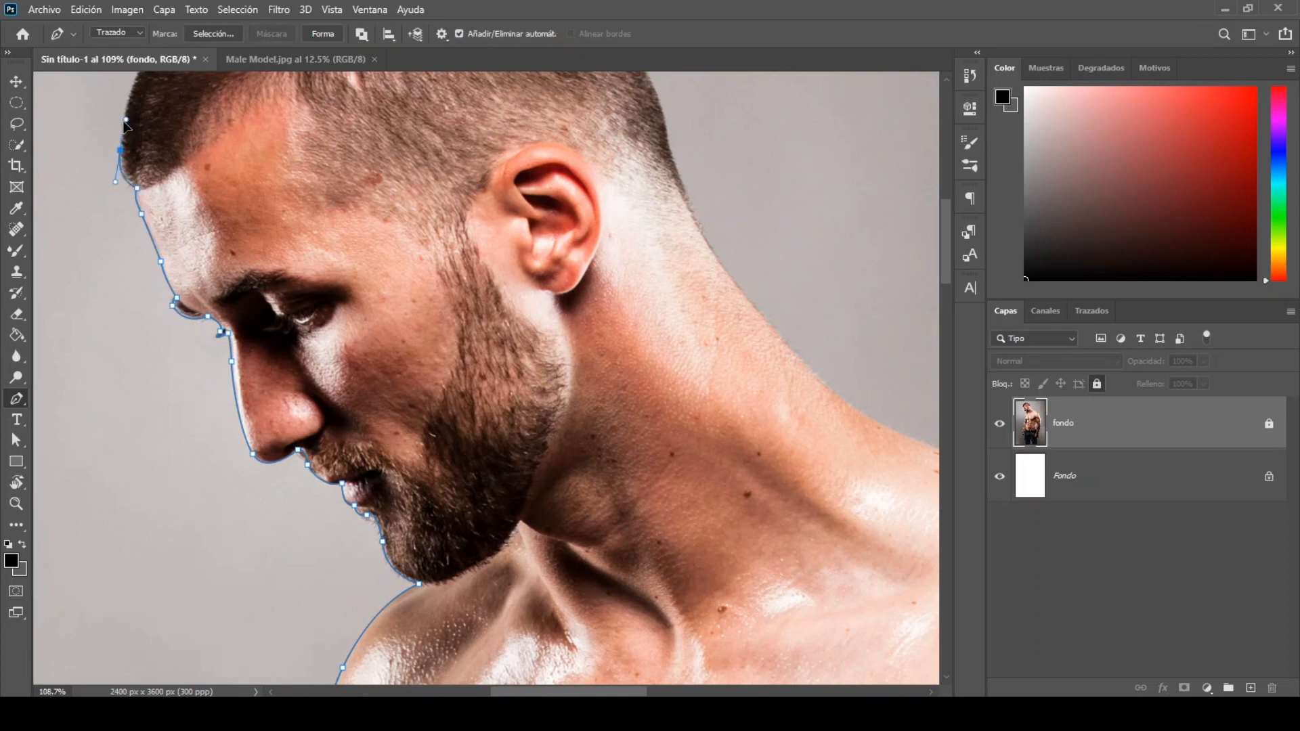
Step: Trace the Pen path over the top of the hair and around the back of the head
drag(170, 283, 187, 522)
drag(189, 257, 245, 184)
alt+click(190, 258)
drag(322, 140, 380, 114)
alt+click(322, 140)
drag(518, 152, 621, 254)
alt+click(518, 153)
alt+click(611, 232)
drag(657, 302, 667, 314)
Step: Continue the Pen path down the neck and over the shoulder, closing the outline at its starting point
alt+click(657, 302)
click(711, 453)
click(778, 551)
click(856, 634)
drag(858, 644, 612, 327)
drag(735, 393, 829, 429)
drag(898, 485, 617, 339)
drag(534, 263, 534, 266)
drag(796, 502, 820, 566)
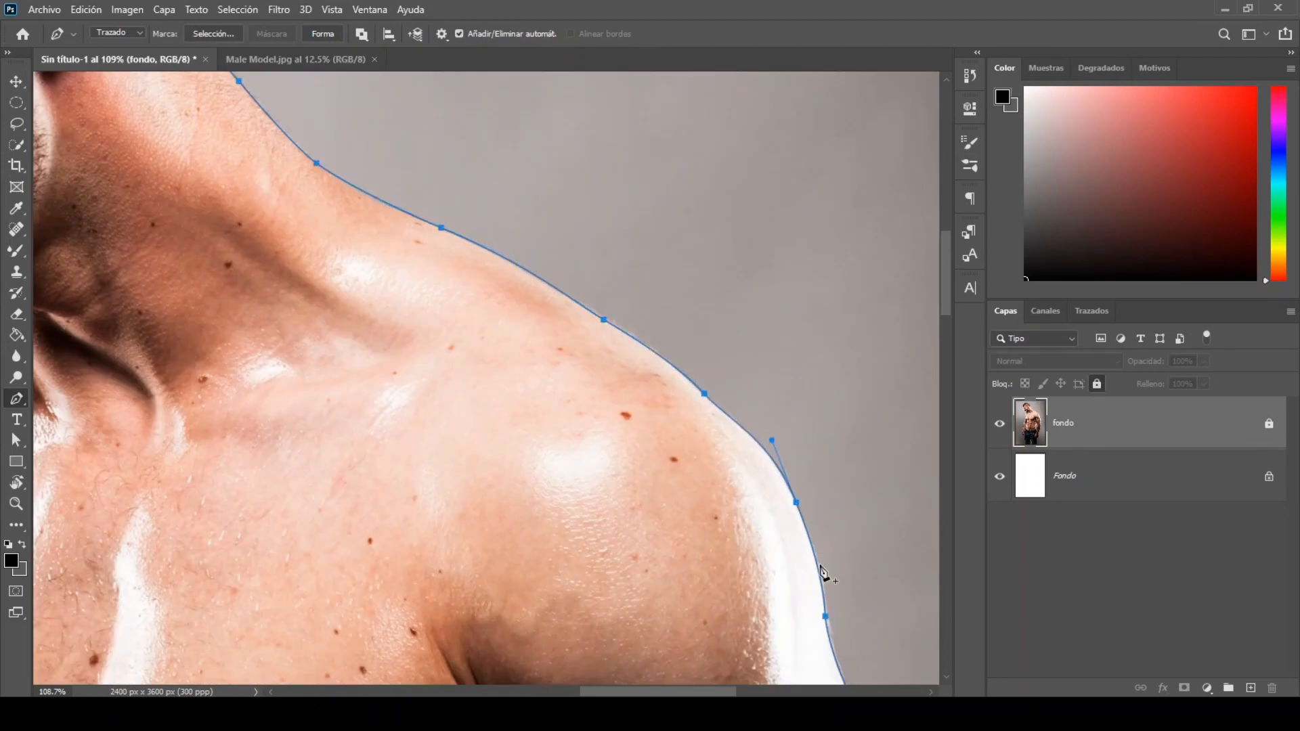
Step: Convert the closed body path into a new anti-aliased selection with a 0-pixel feather radius
key(ctrl+plus)
key(ctrl+minus)
key(ctrl+0)
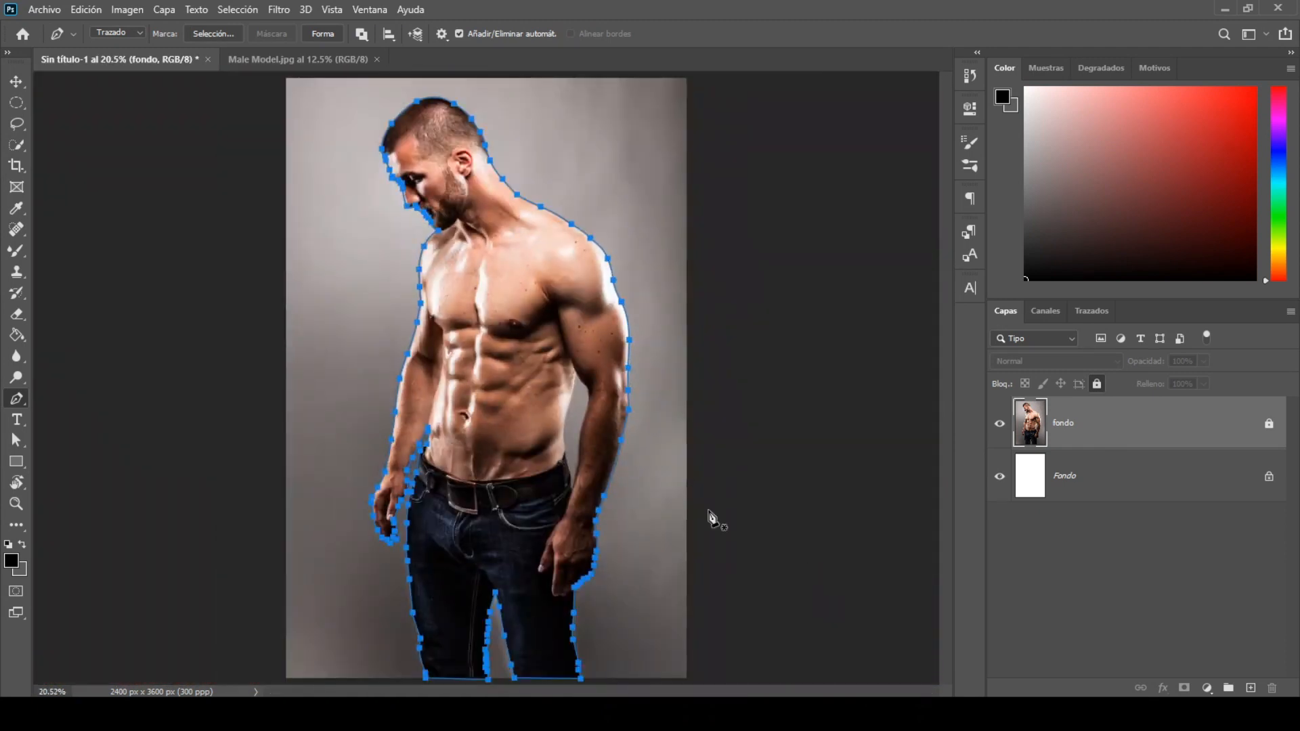
click(221, 34)
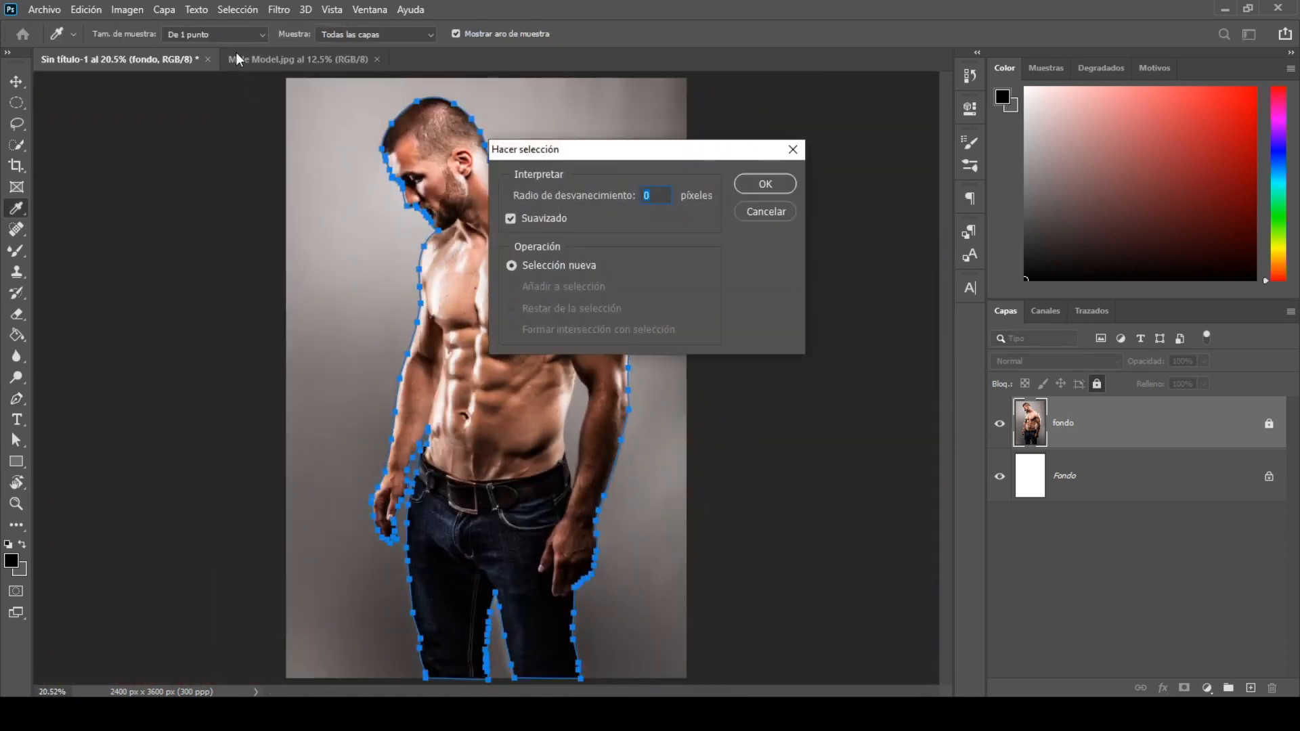
click(784, 180)
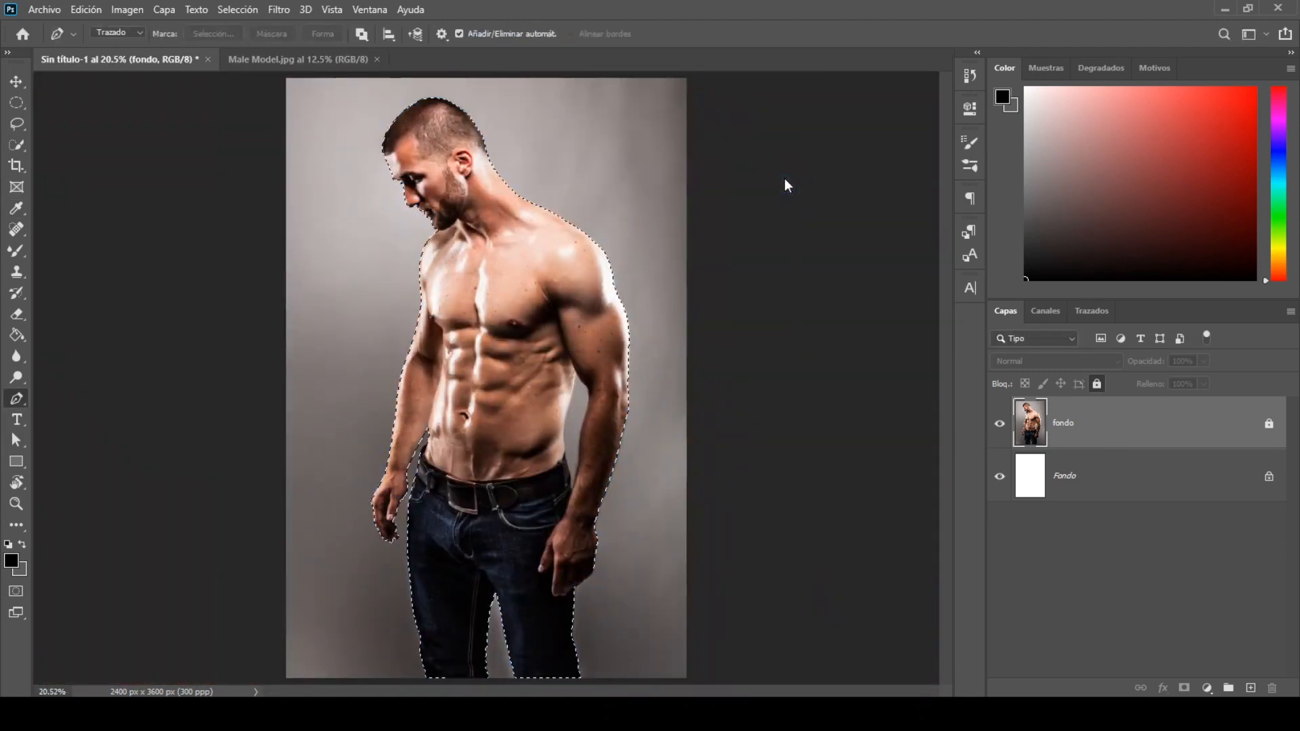
Step: Copy the selected man from the fondo layer and paste him onto a new layer
click(85, 9)
click(110, 121)
click(86, 9)
click(96, 153)
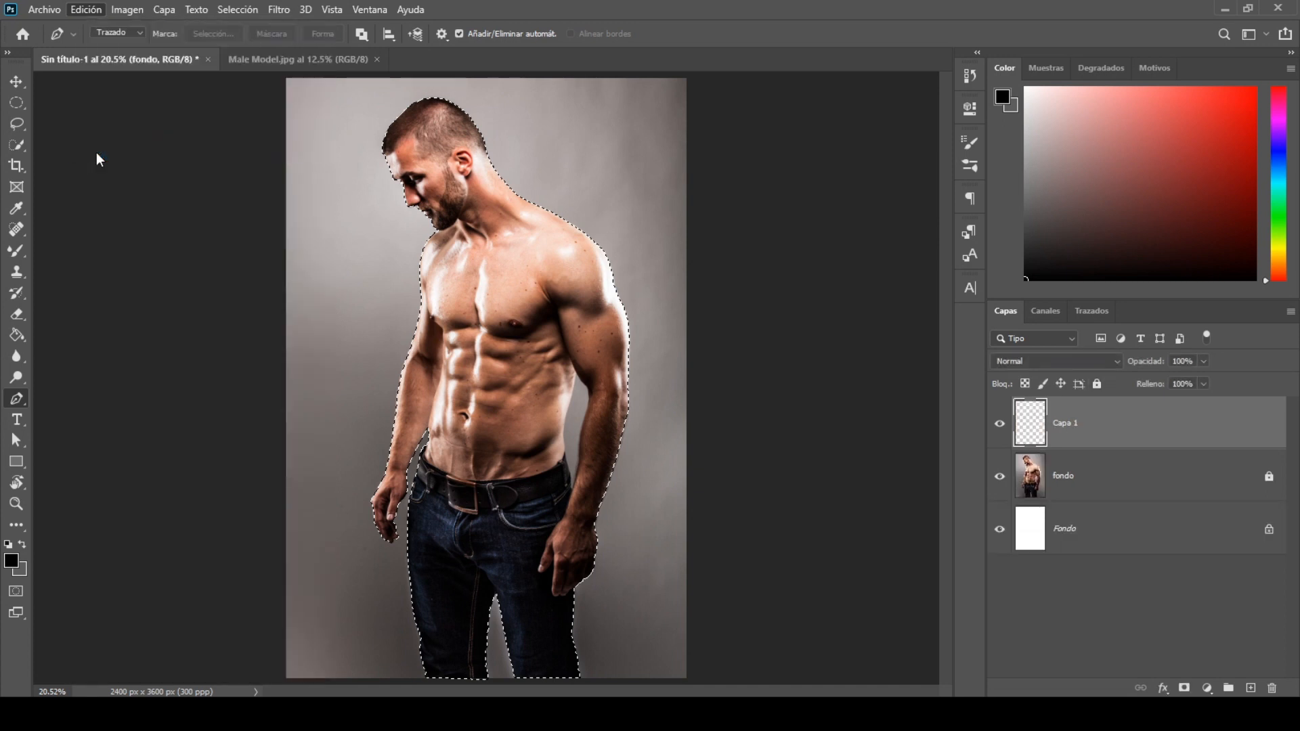
Step: Delete the white Fondo background layer and unlock the fondo photo layer
click(1101, 535)
right_click(1101, 531)
click(1124, 373)
click(581, 268)
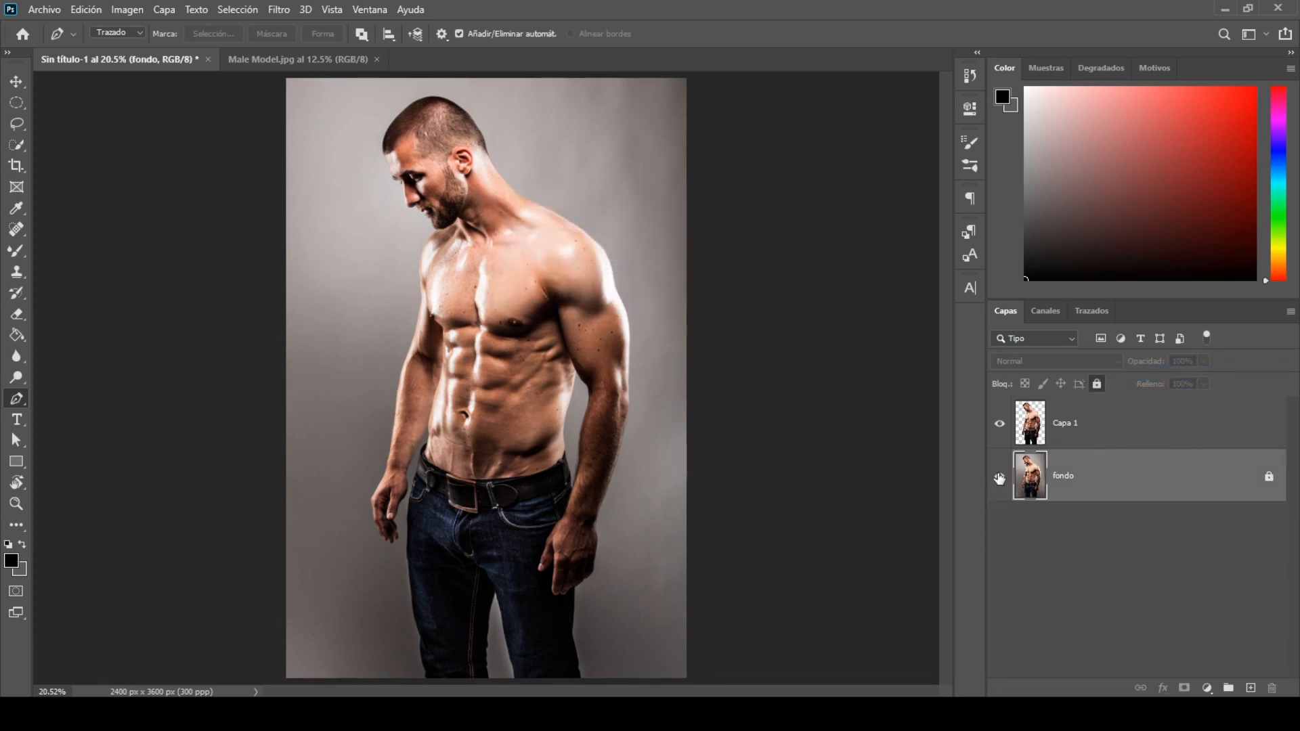
click(1271, 479)
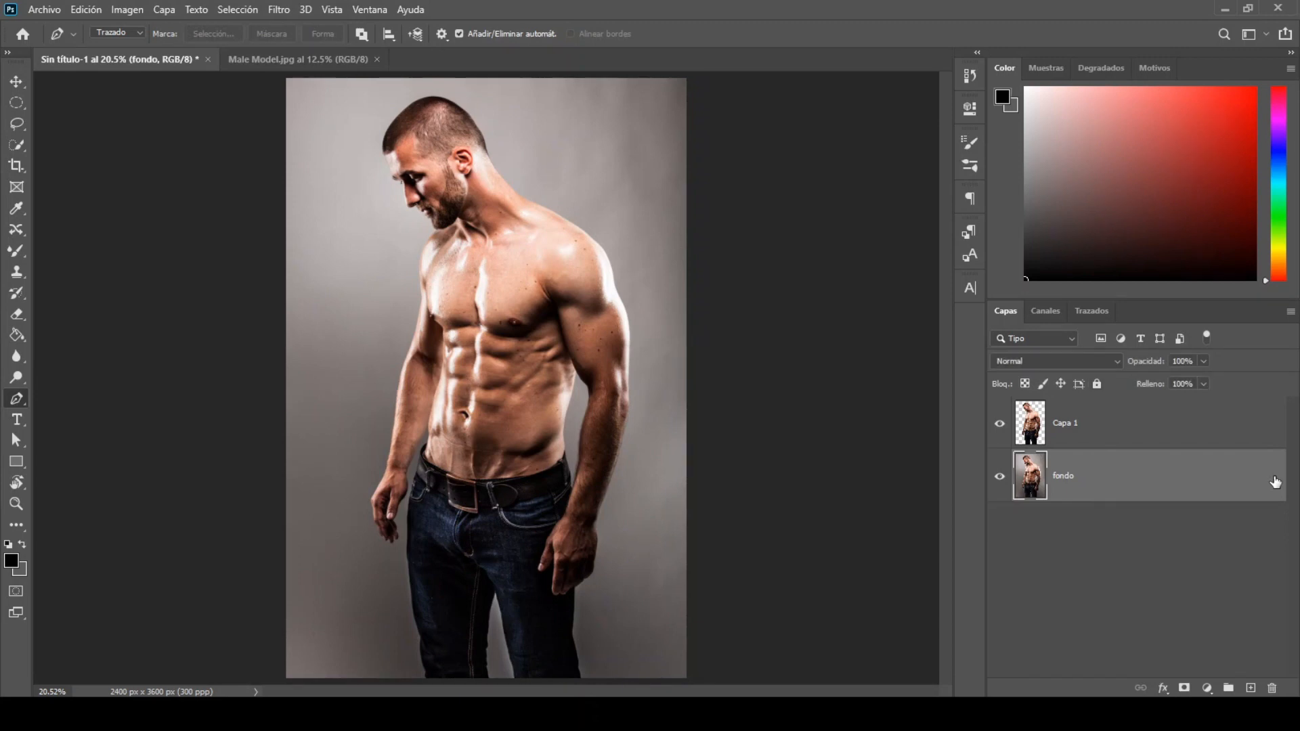
Step: Hide Capa 1 and draw a loose Lasso selection around the man on the fondo layer
click(1000, 424)
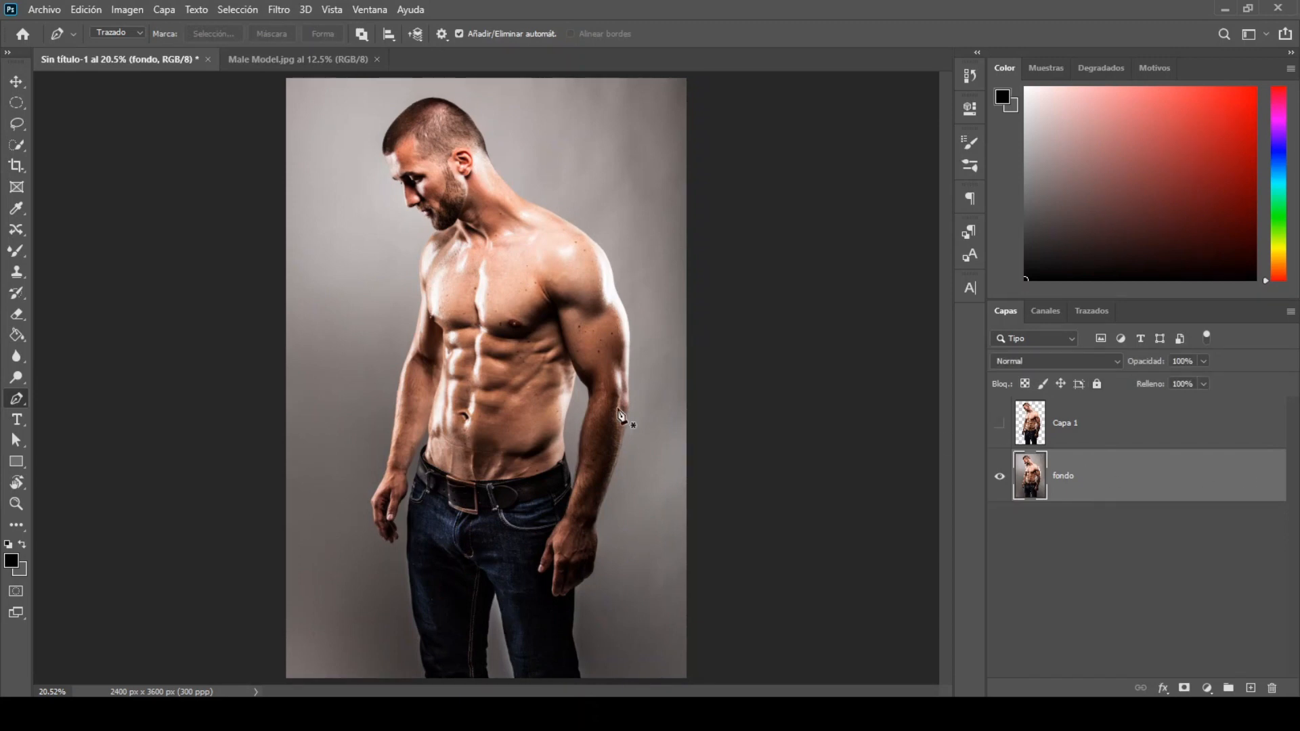
click(17, 124)
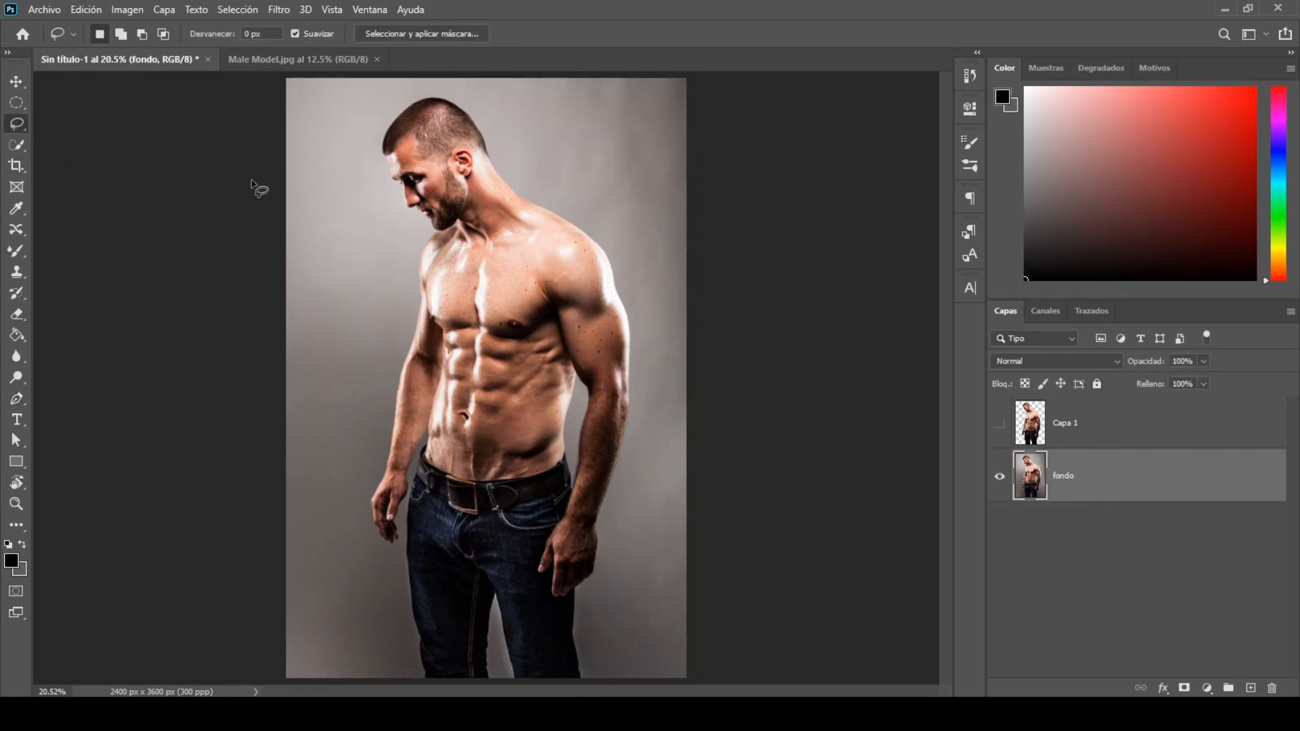
mouse_move(409, 264)
mouse_down()
mouse_move(381, 419)
mouse_move(390, 565)
mouse_move(419, 686)
mouse_move(587, 688)
mouse_move(633, 457)
mouse_move(621, 250)
mouse_move(484, 111)
mouse_move(377, 121)
mouse_up()
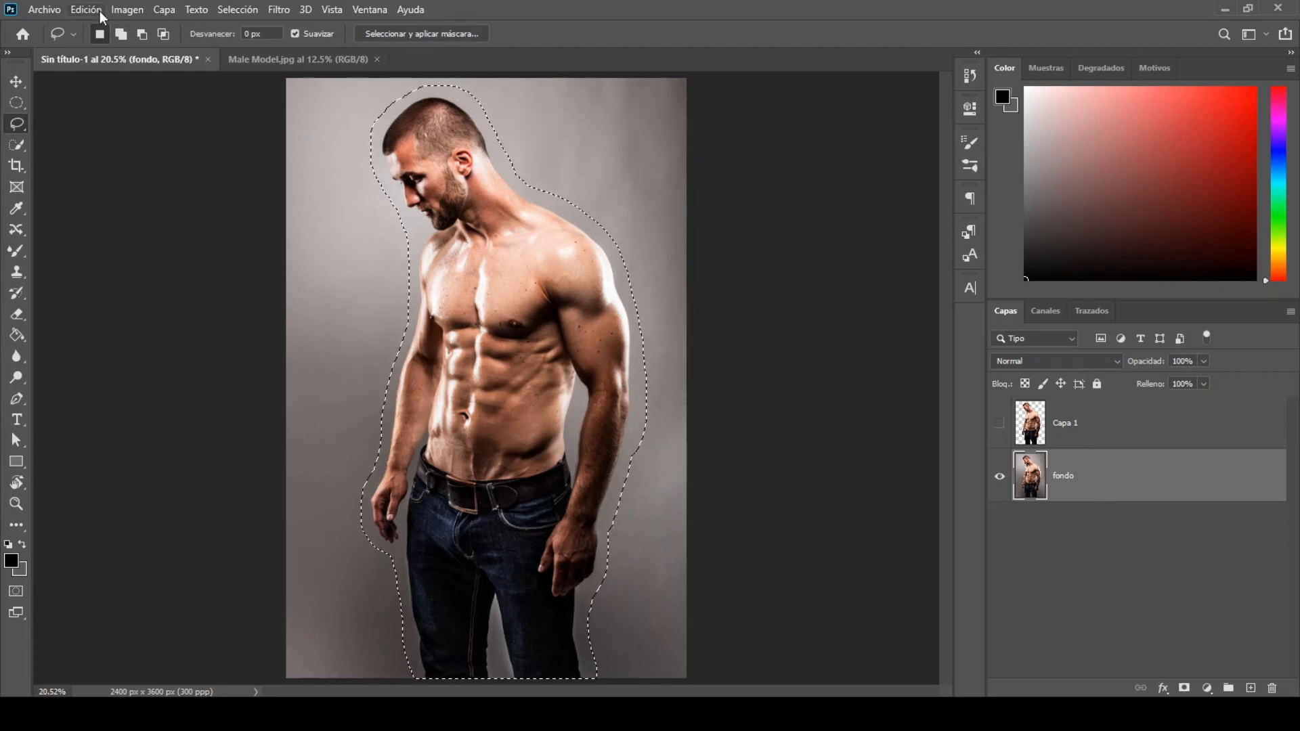
Step: Fill the selected area with Content-Aware Fill output to a new layer, and deselect
click(99, 11)
click(124, 295)
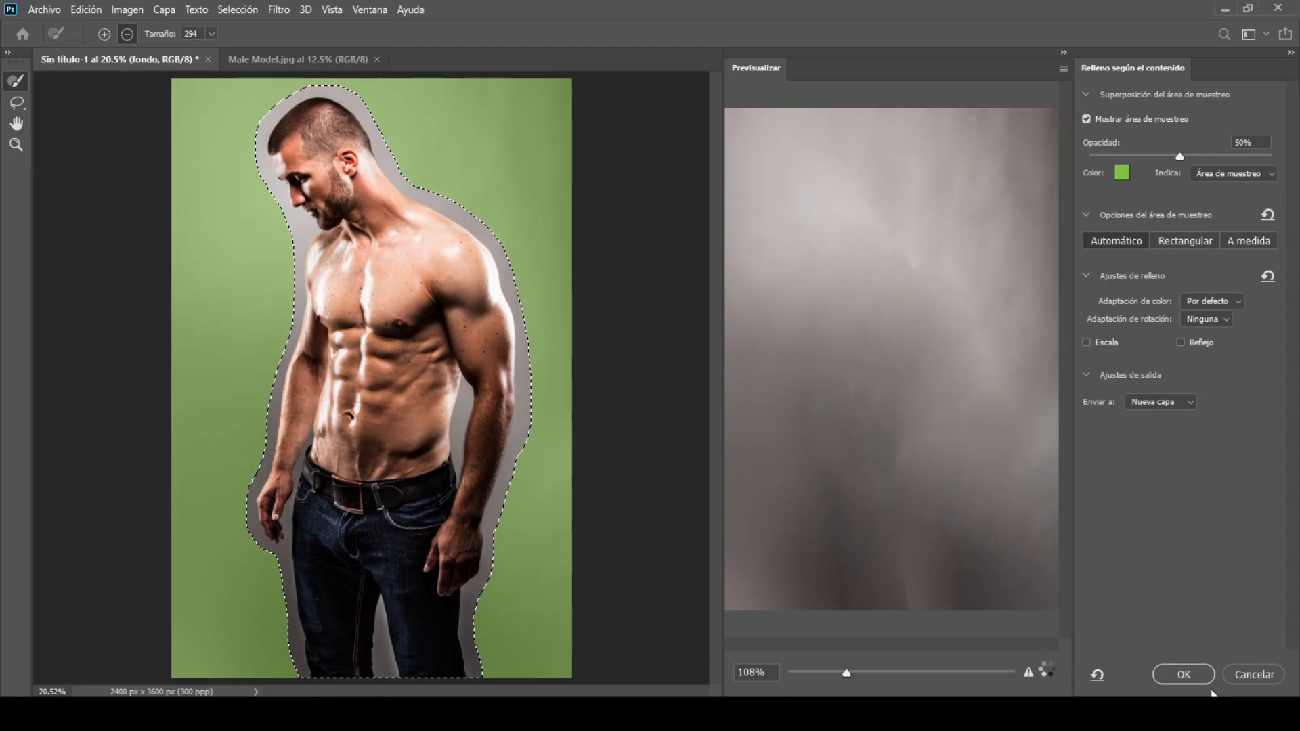
click(1193, 669)
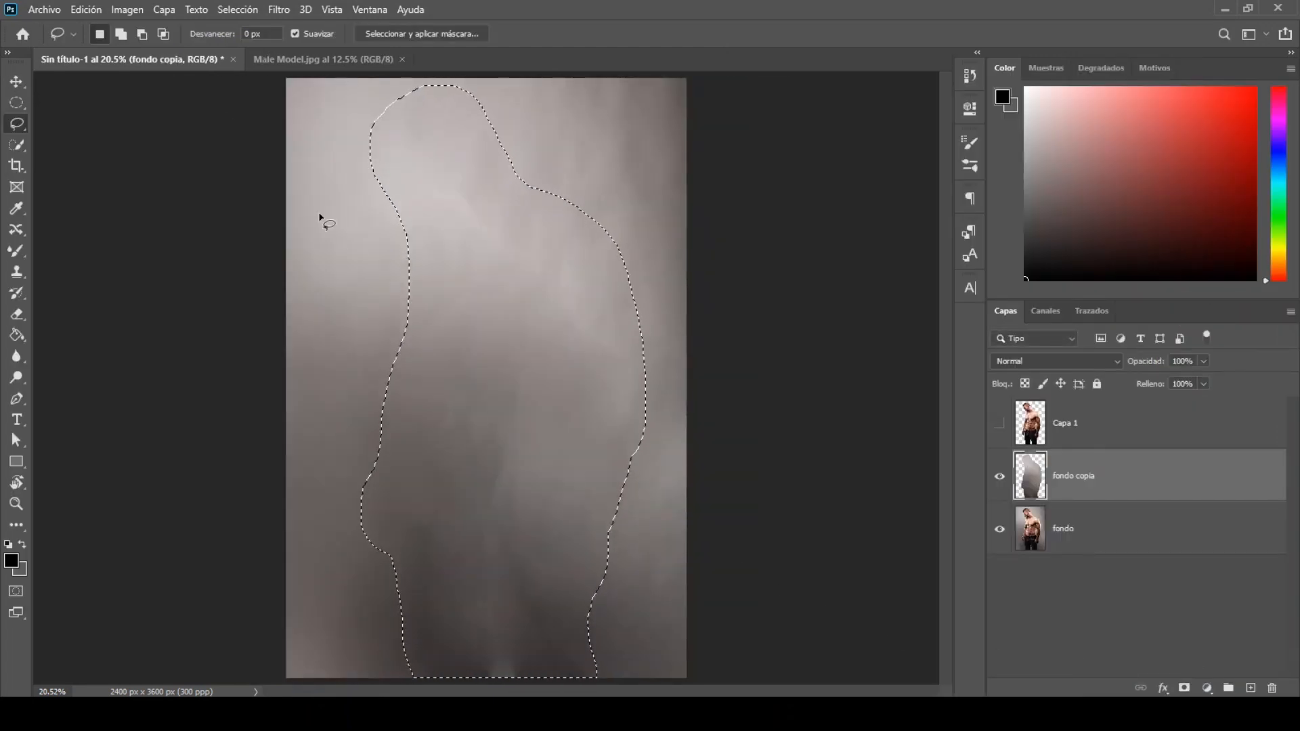
click(237, 9)
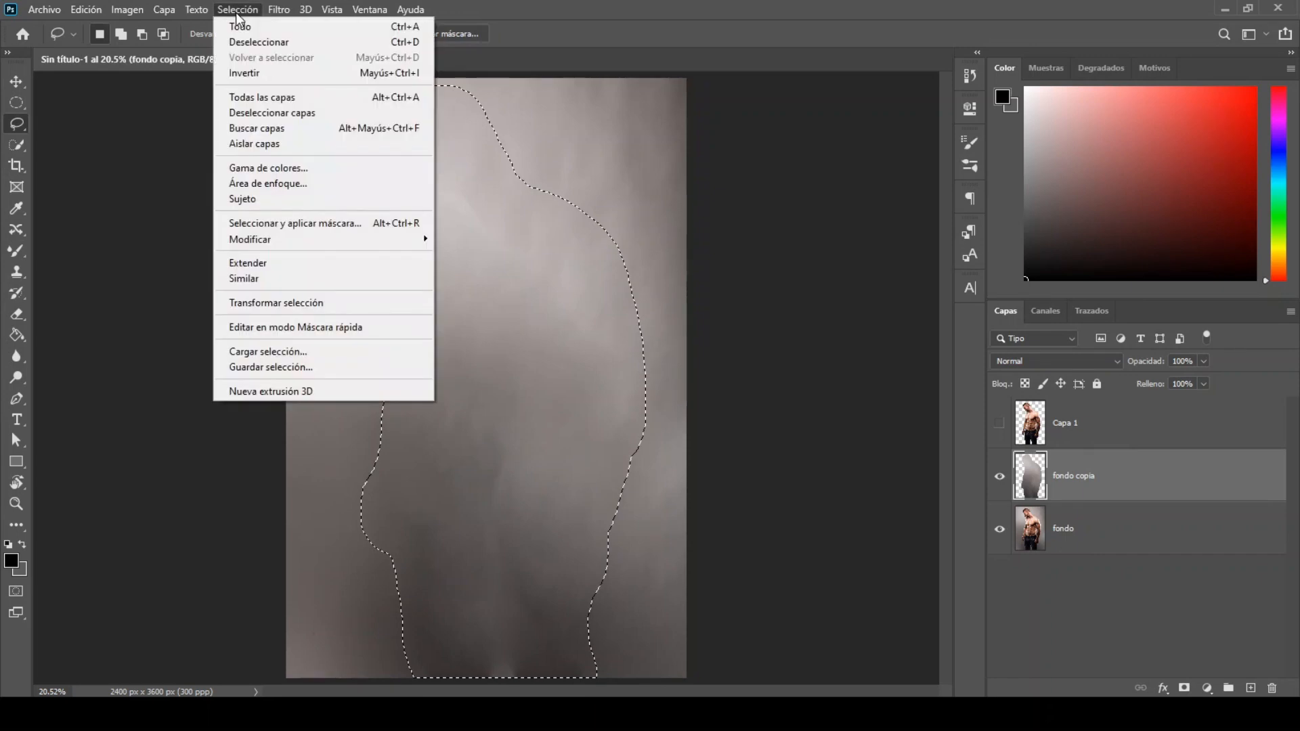
click(258, 42)
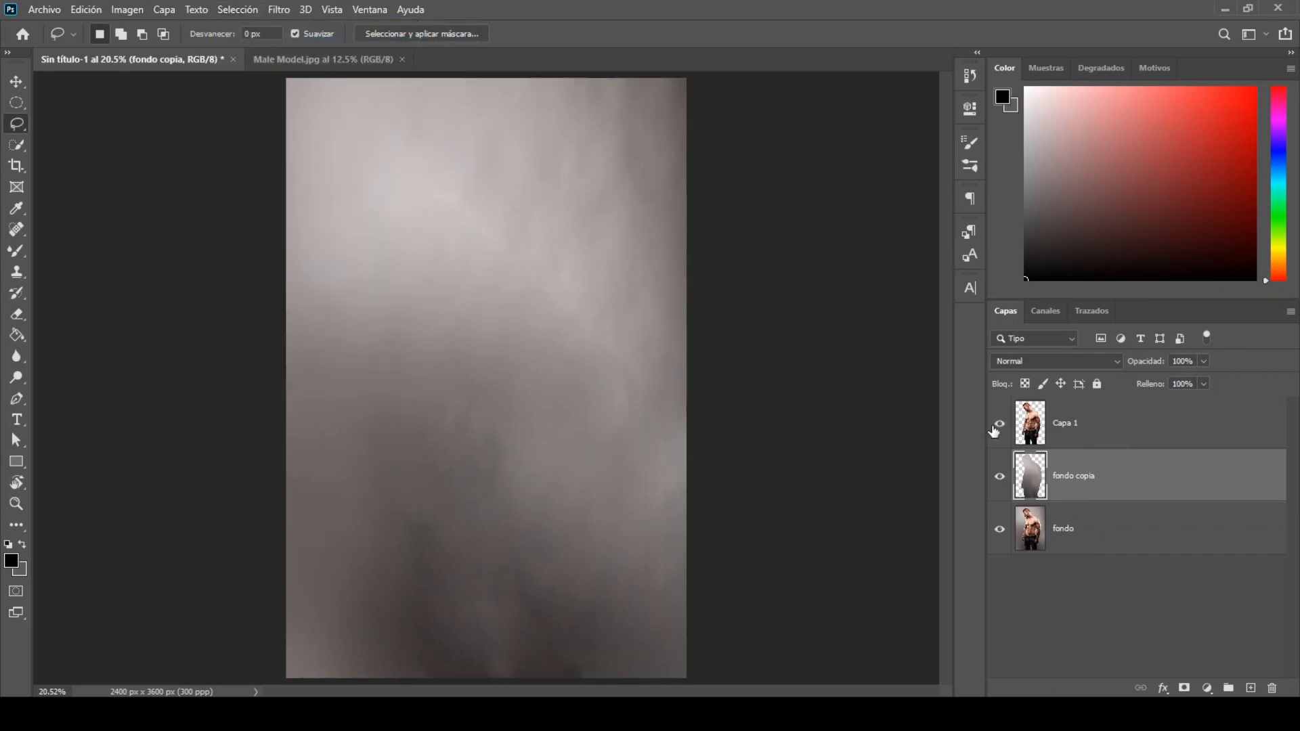
Step: Show and select Capa 1, and set up the Spot Healing Brush at 41 px, content-aware, sampling all layers
click(1067, 431)
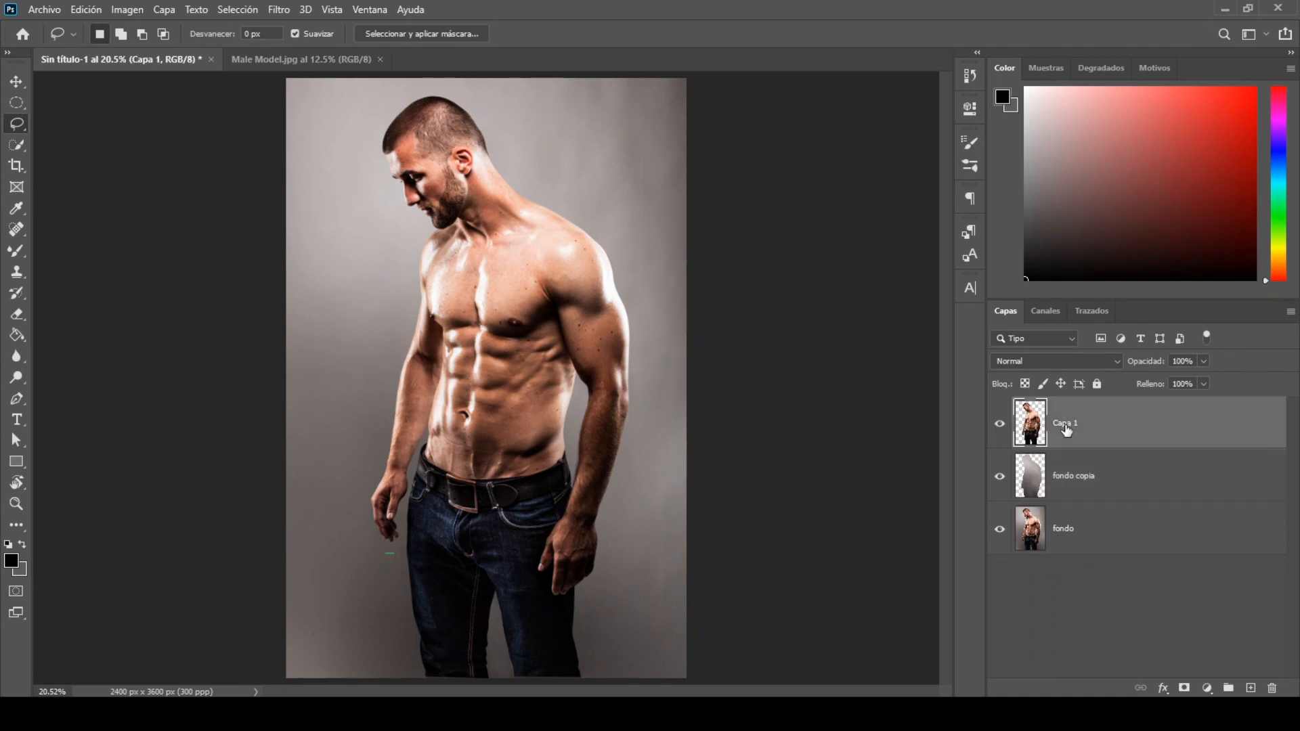
click(17, 229)
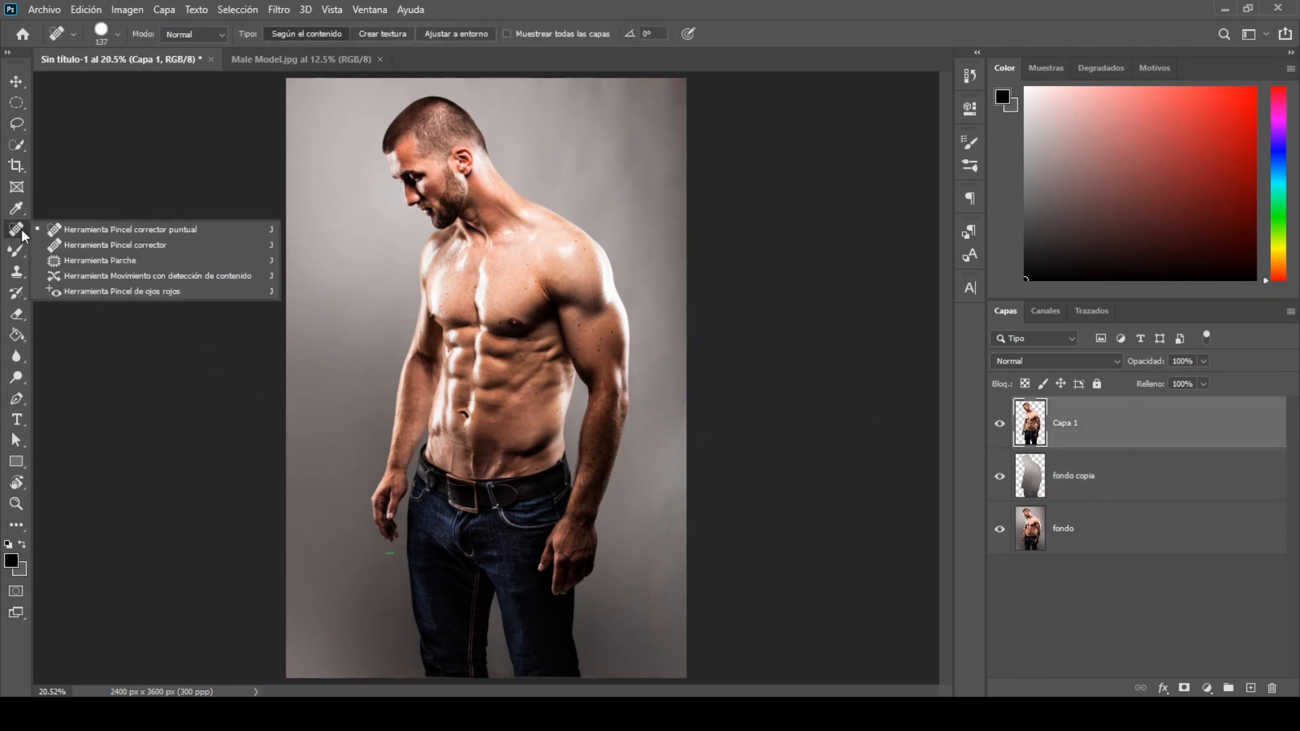
click(40, 234)
click(116, 35)
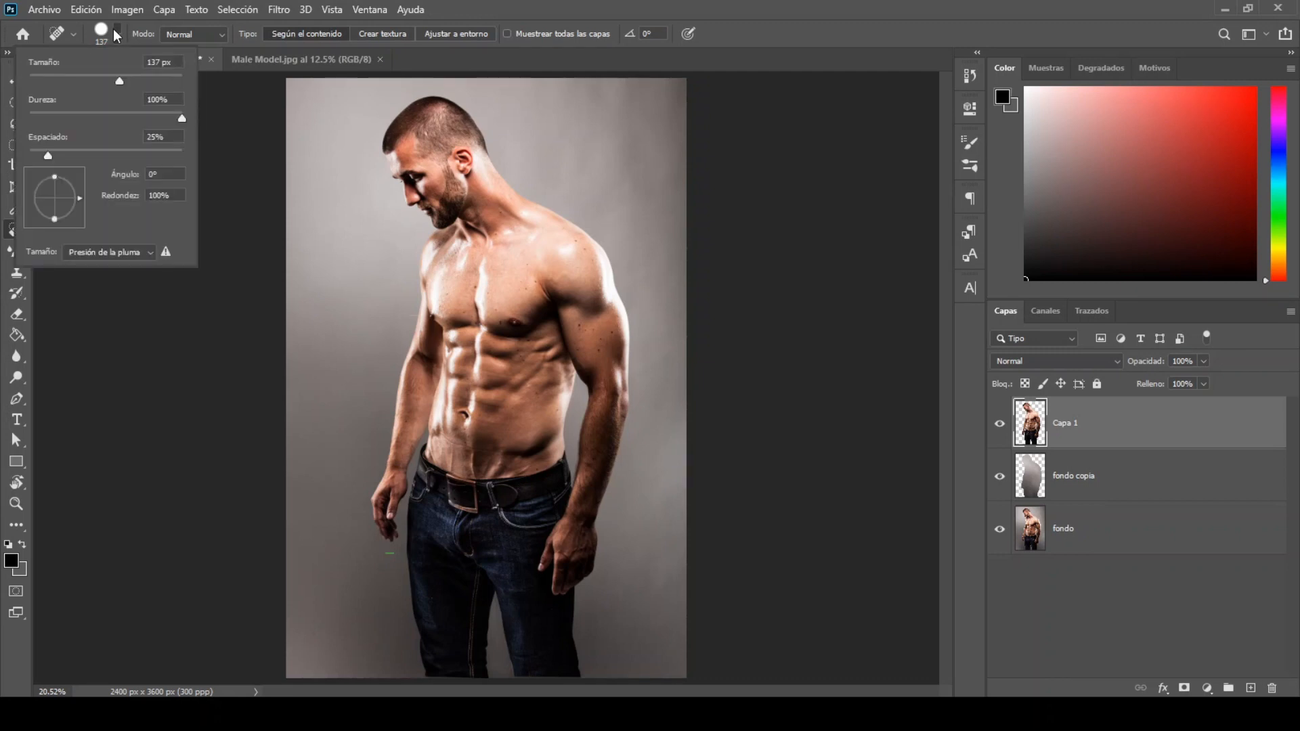
drag(118, 81, 104, 83)
click(115, 38)
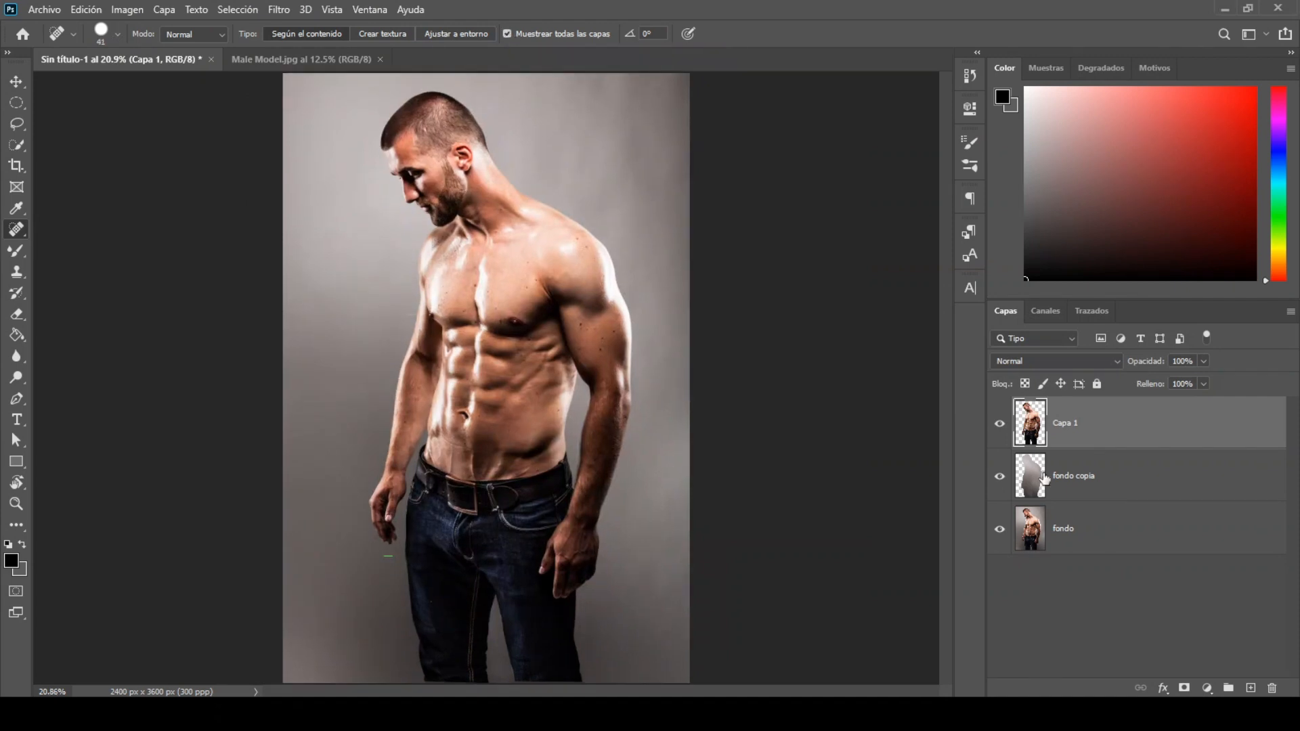
Step: Create a new layer above Capa 1 and heal the moles on the man's arm and chest on it
click(1250, 688)
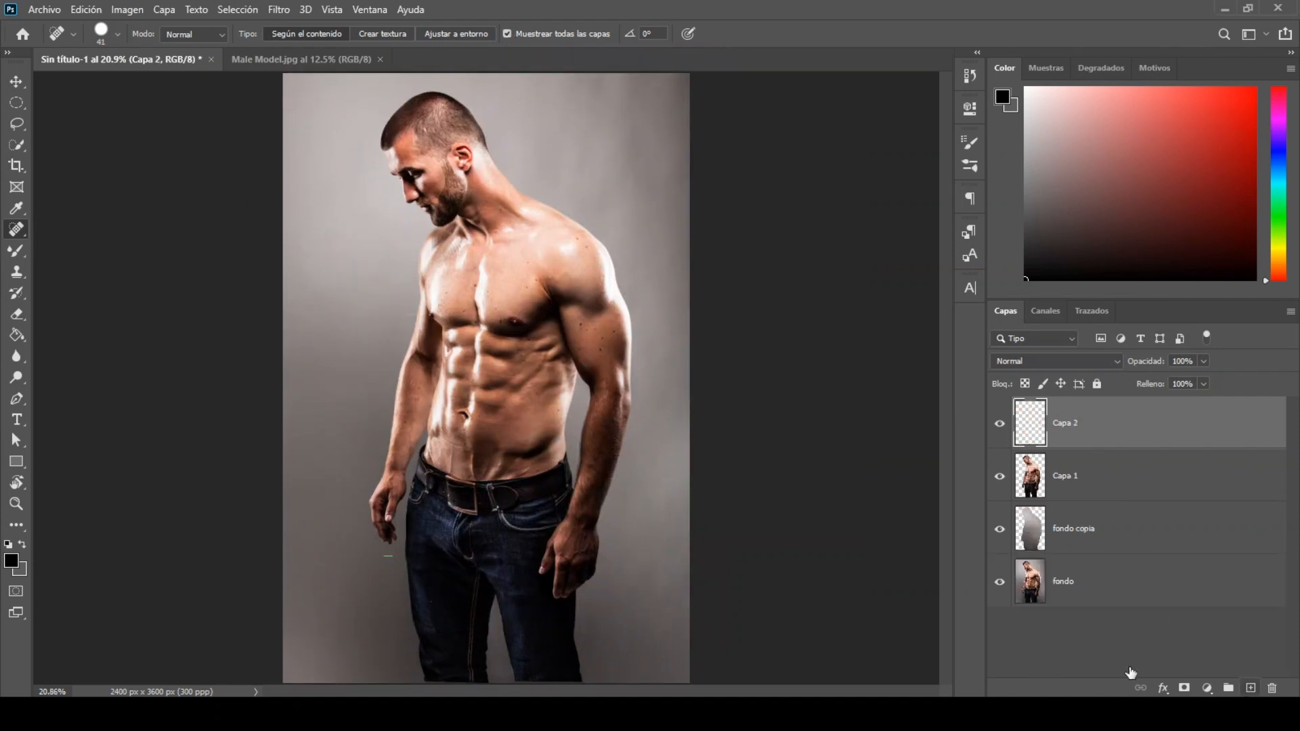
key(ctrl+plus)
key(ctrl+plus)
key(ctrl+plus)
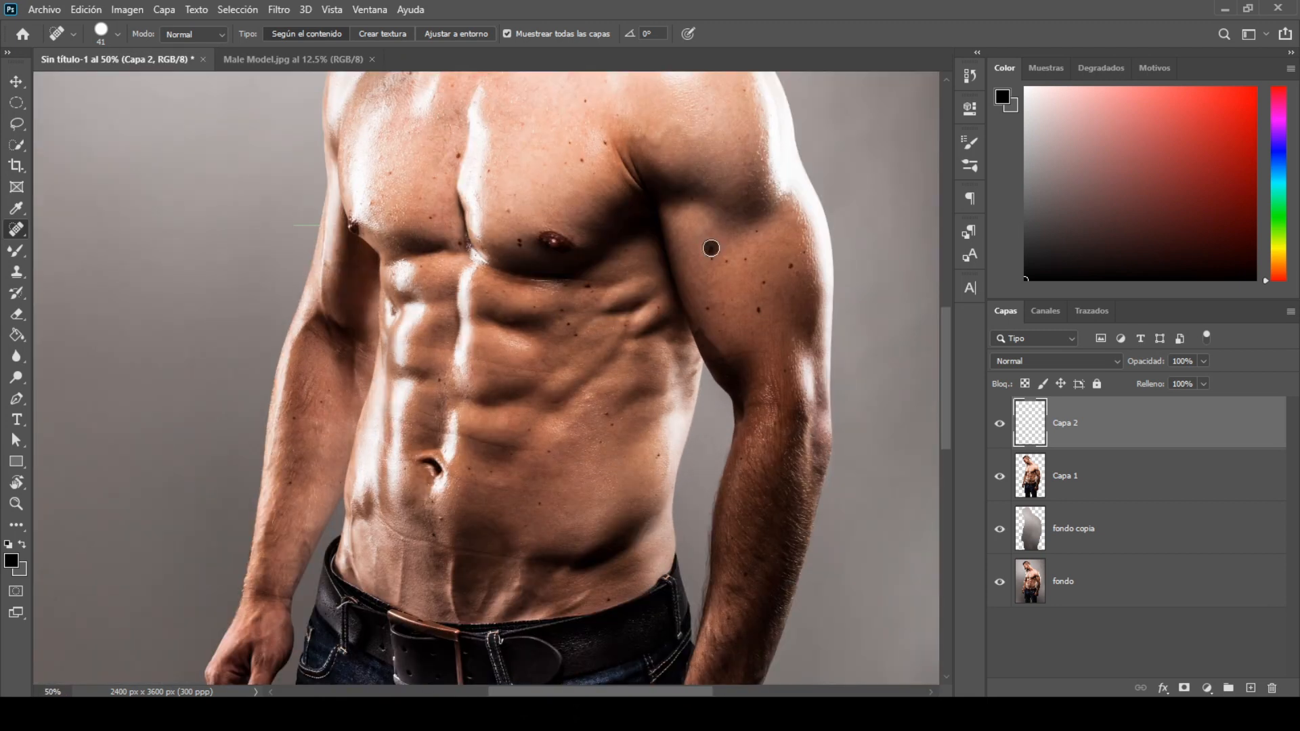
click(785, 267)
click(764, 283)
click(758, 309)
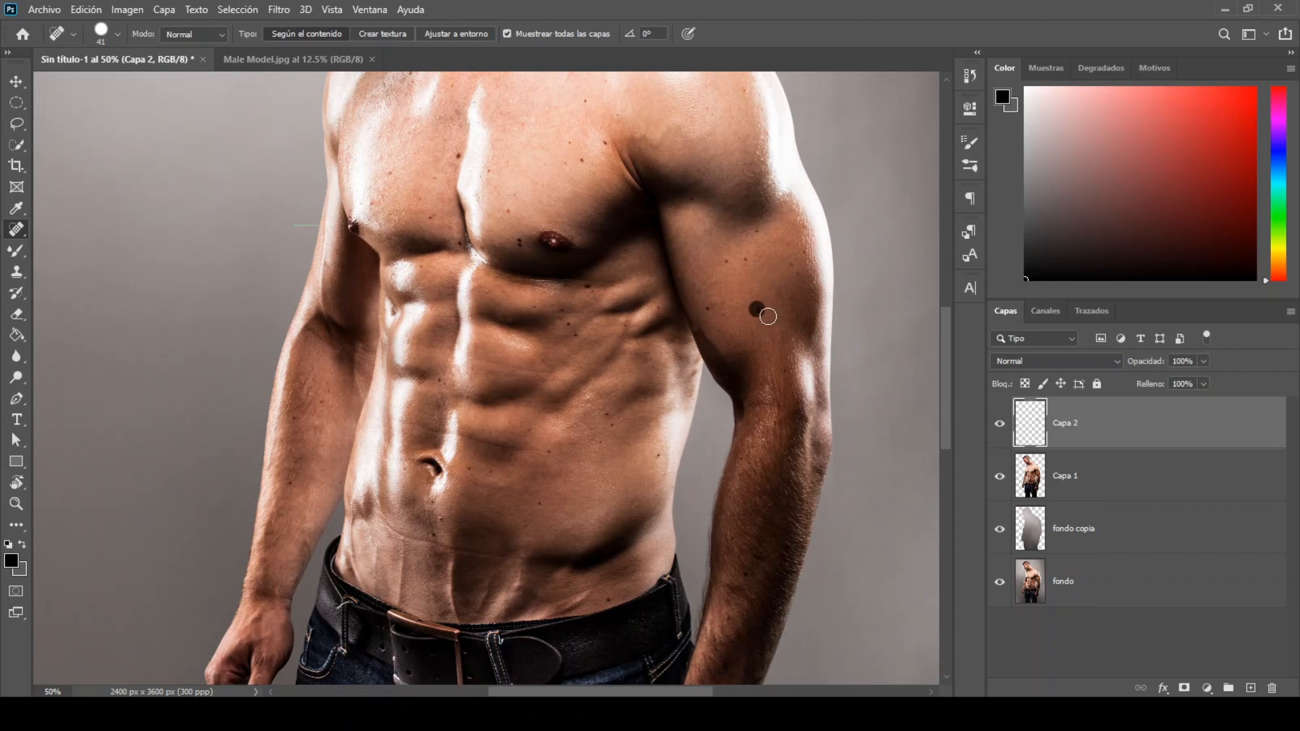
click(803, 246)
click(586, 101)
click(601, 138)
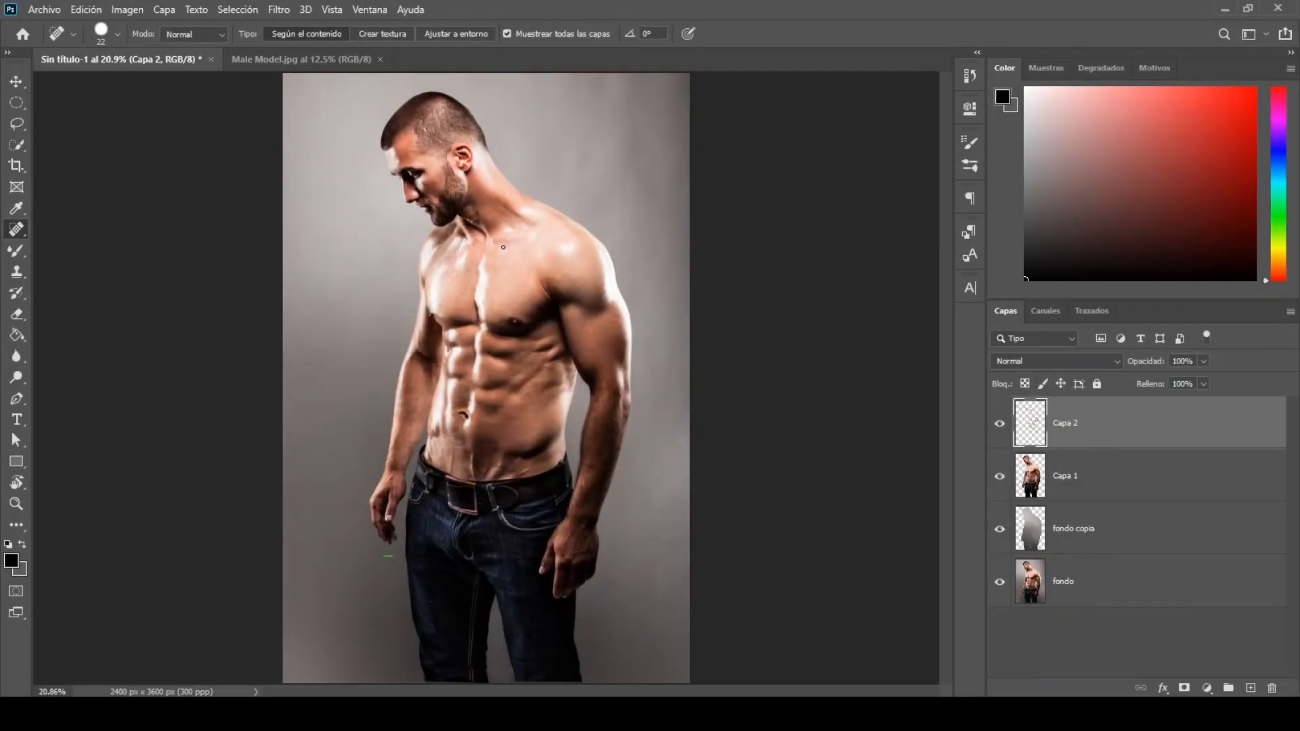
Step: Merge the fondo copia and fondo layers into one clean background layer
click(1127, 535)
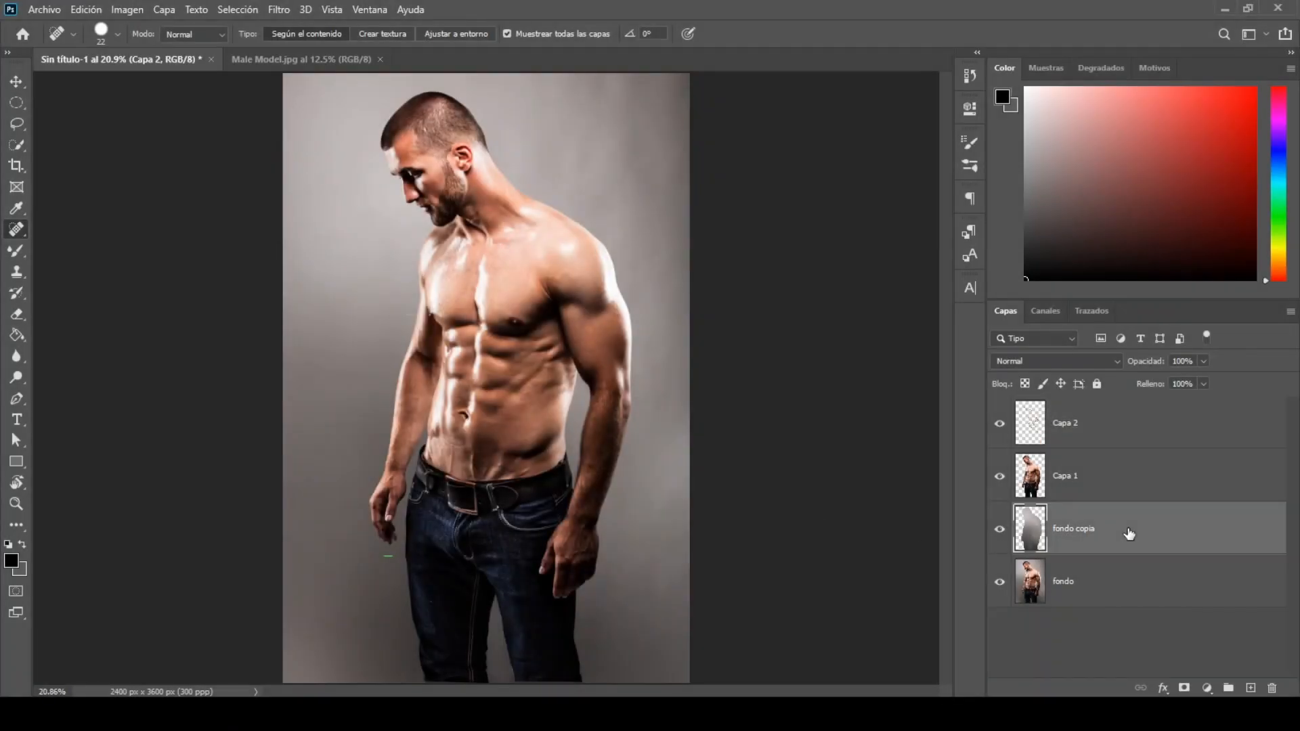
ctrl+click(1138, 586)
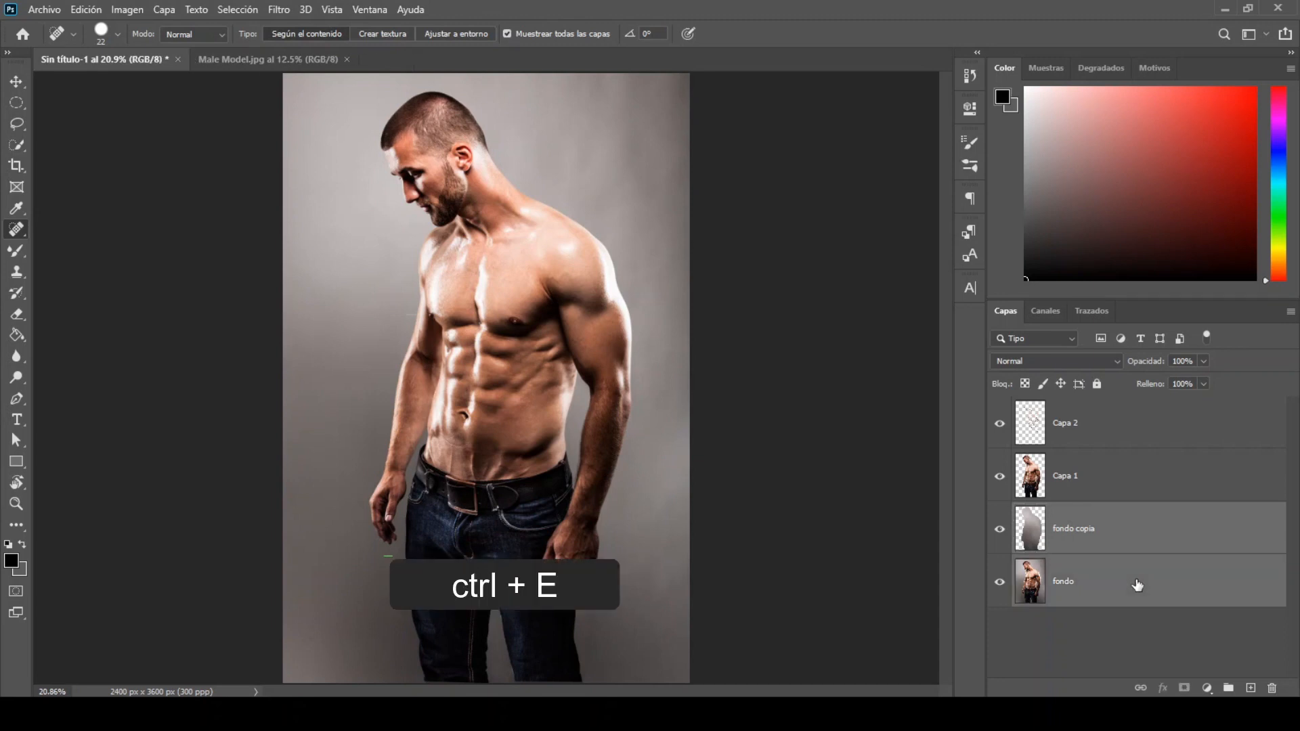
key(ctrl+e)
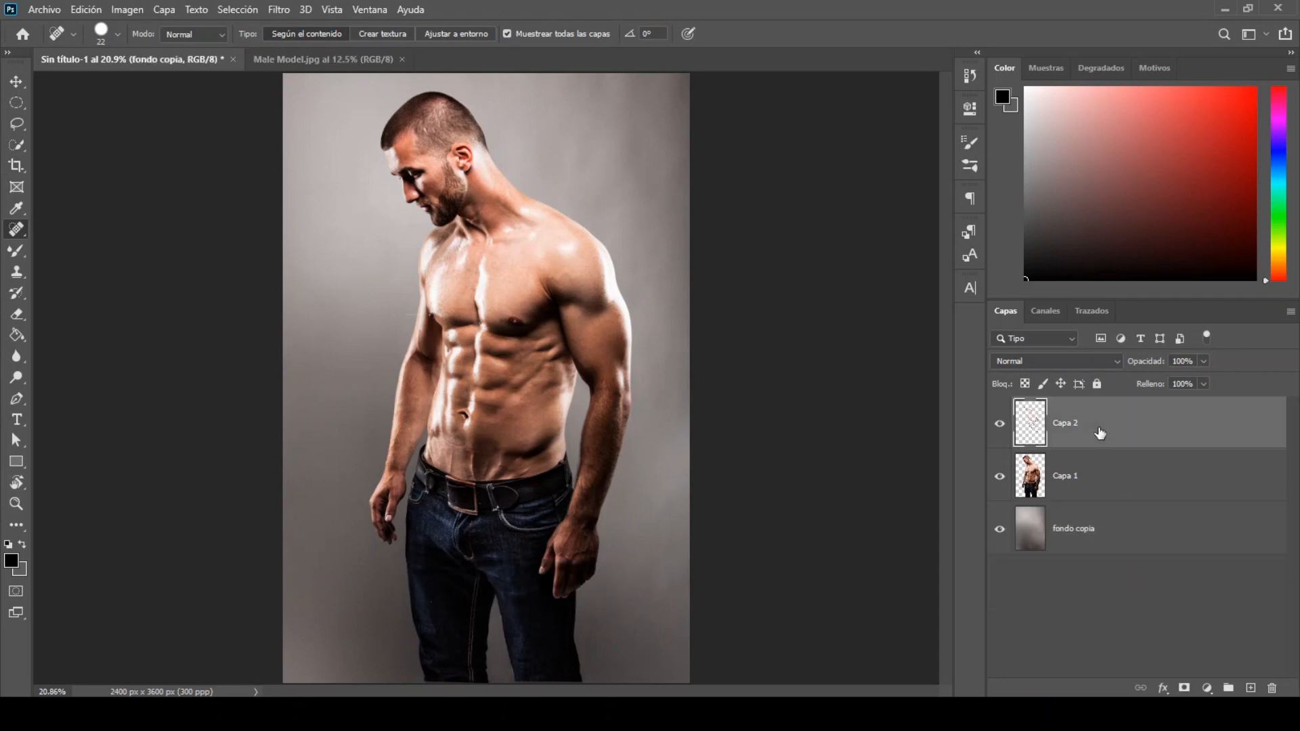
Step: Duplicate Capa 2 and Capa 1 together and merge the two copies into a single layer
click(1101, 428)
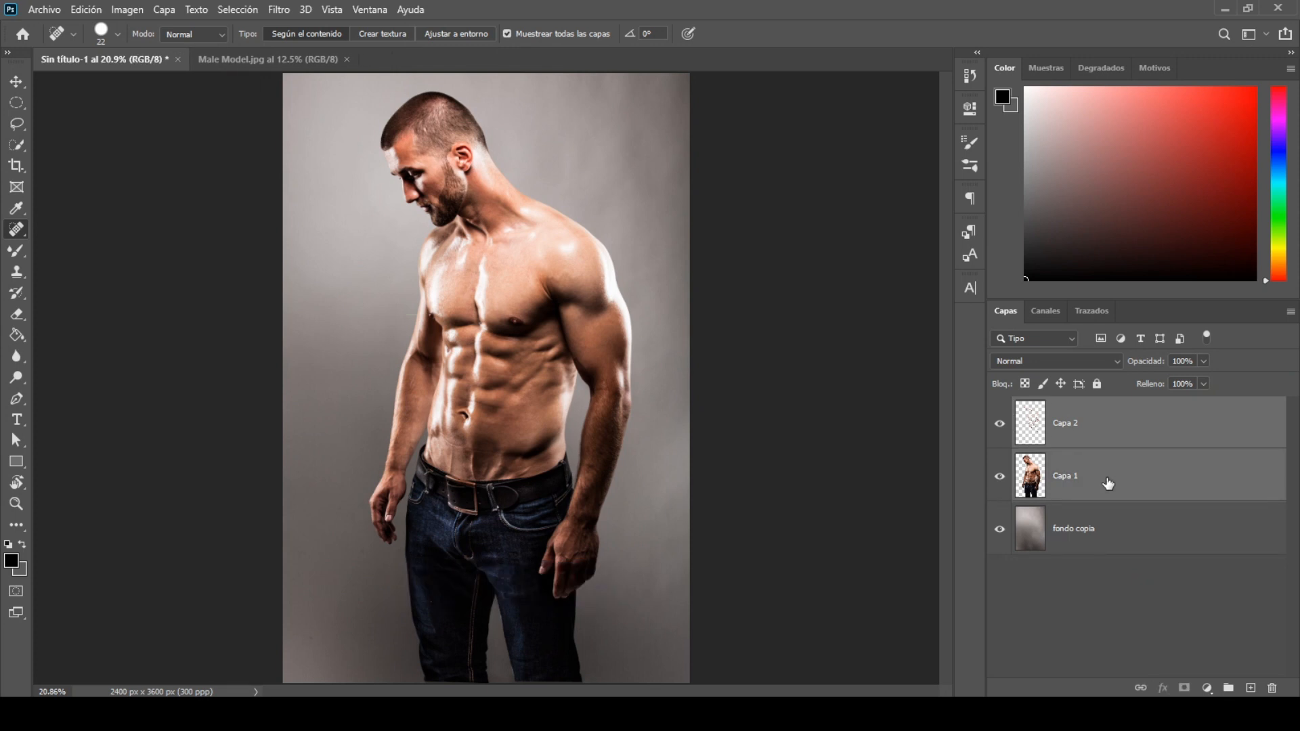
key(ctrl+j)
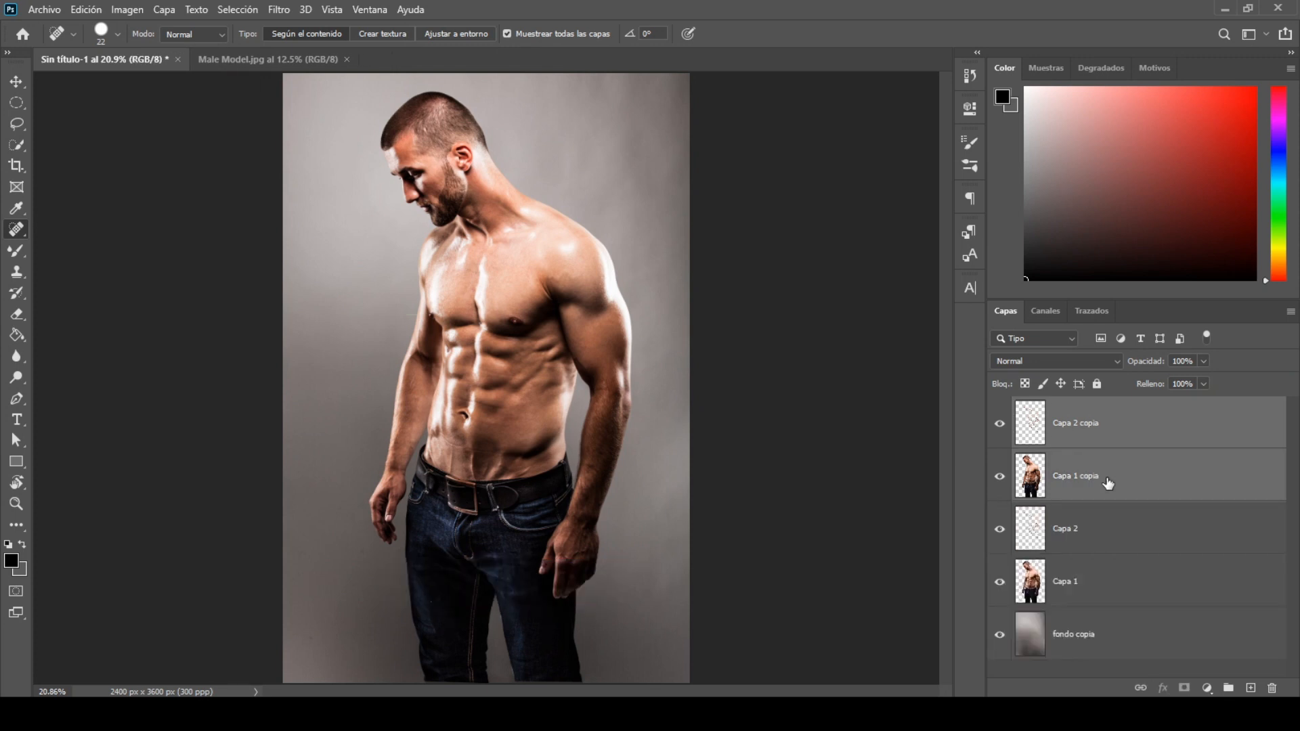
key(ctrl+e)
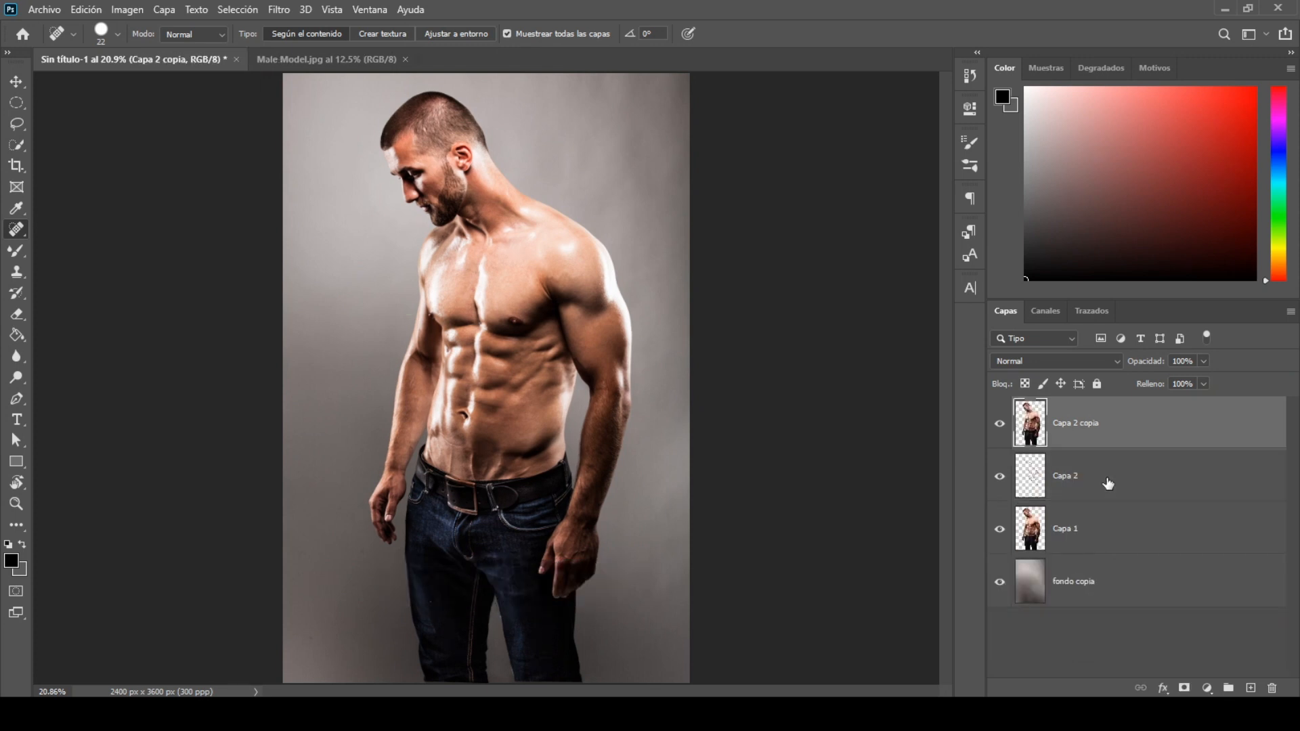
Step: Rename the merged copy of the man as surface blur
double_click(1088, 425)
text(surface blur)
click(1186, 432)
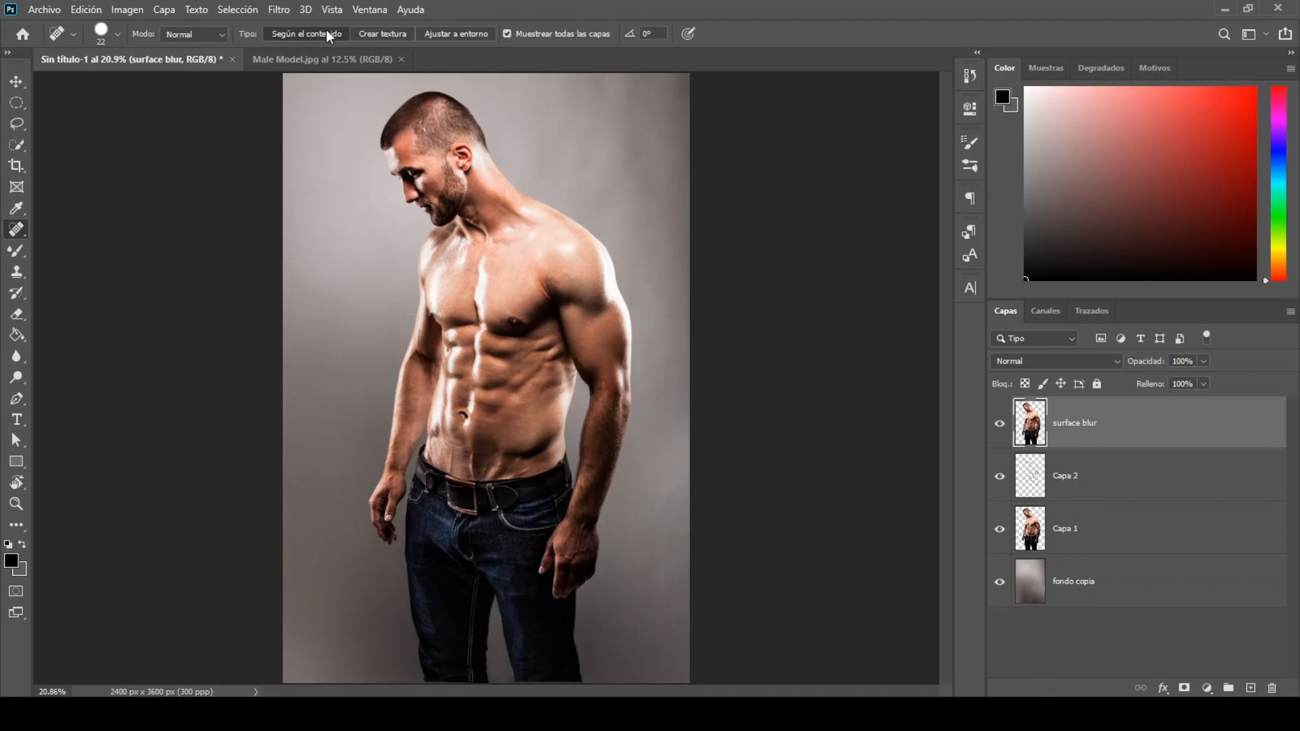
Step: Apply Surface Blur to the surface blur layer with a 20-pixel radius and a threshold of 15 levels, and compare before and after
click(278, 10)
mouse_move(295, 195)
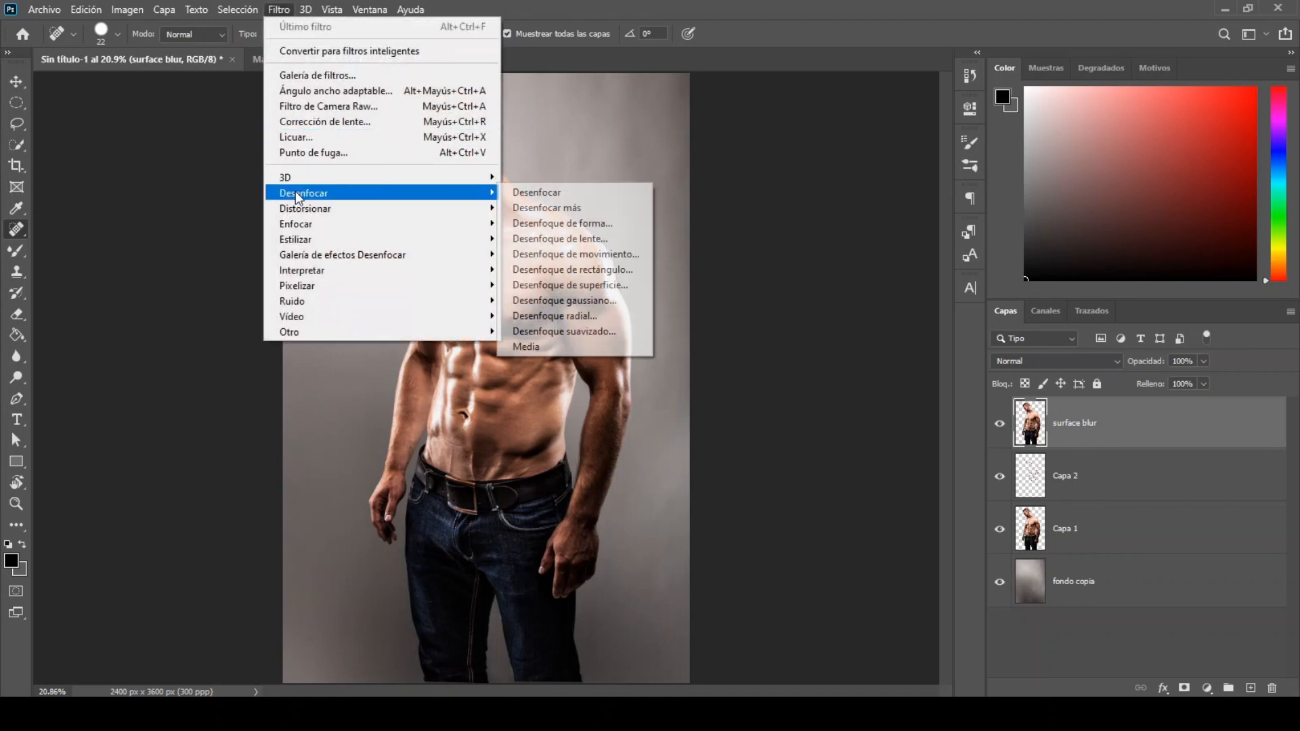
click(552, 286)
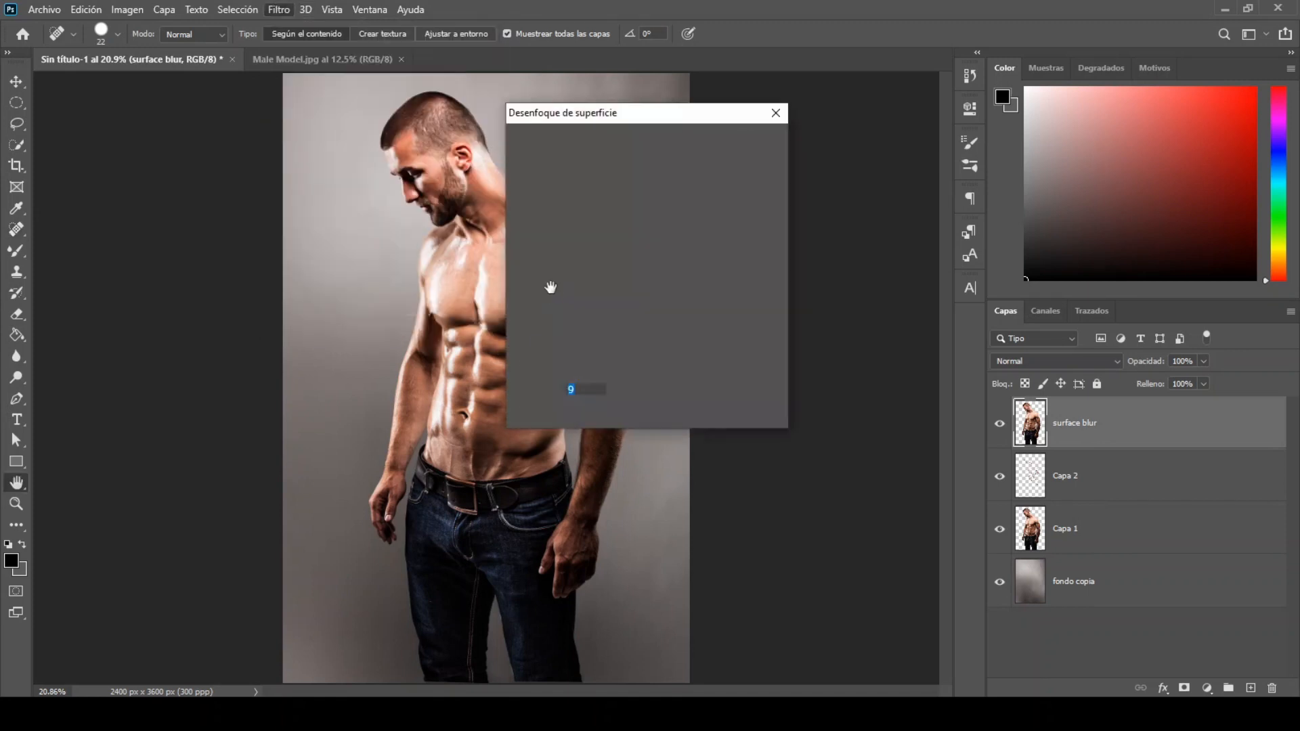
text(20)
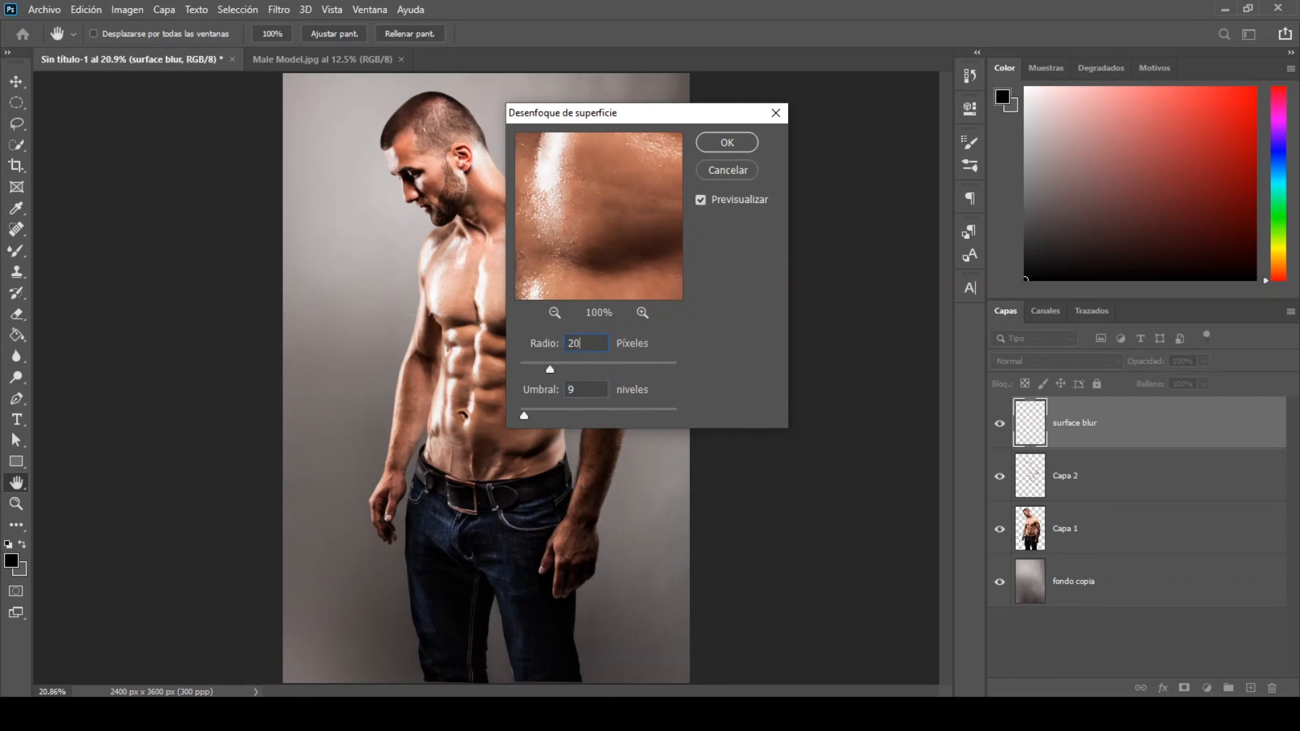
text(15)
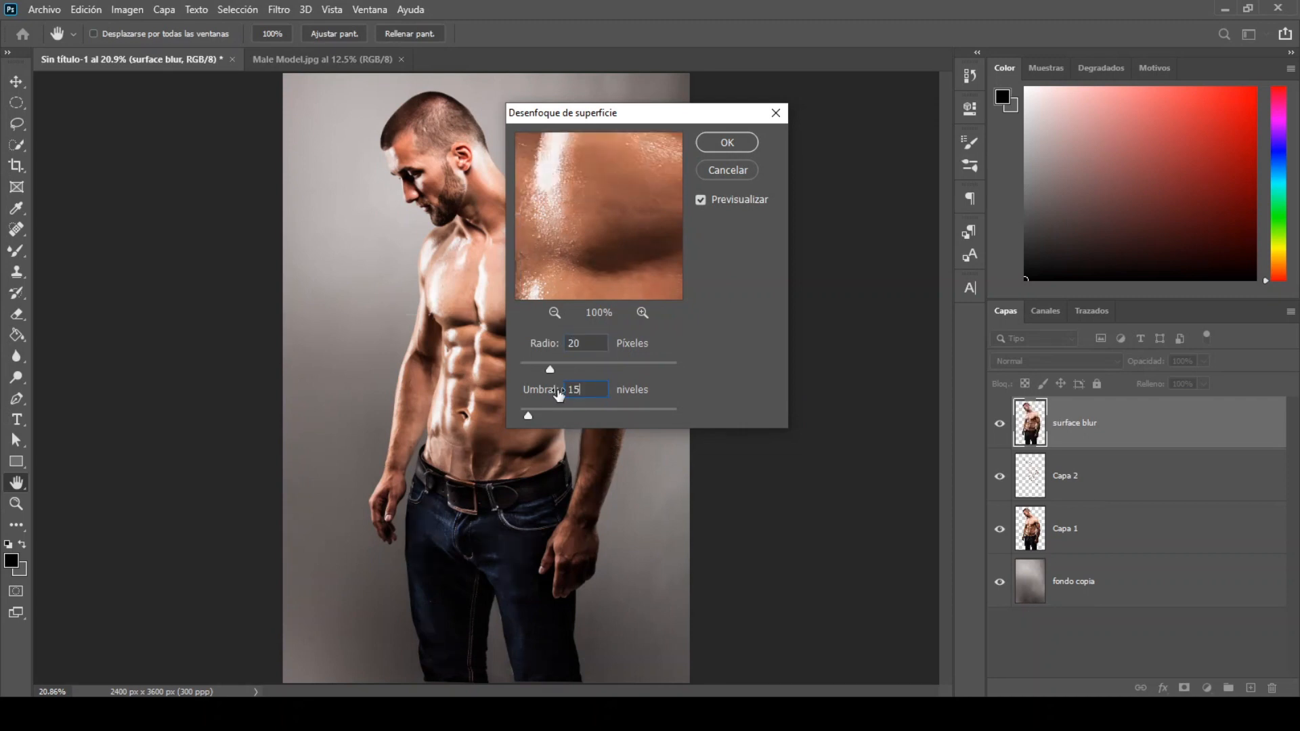
click(554, 313)
click(554, 313)
click(554, 312)
click(554, 313)
click(554, 313)
drag(592, 275, 580, 320)
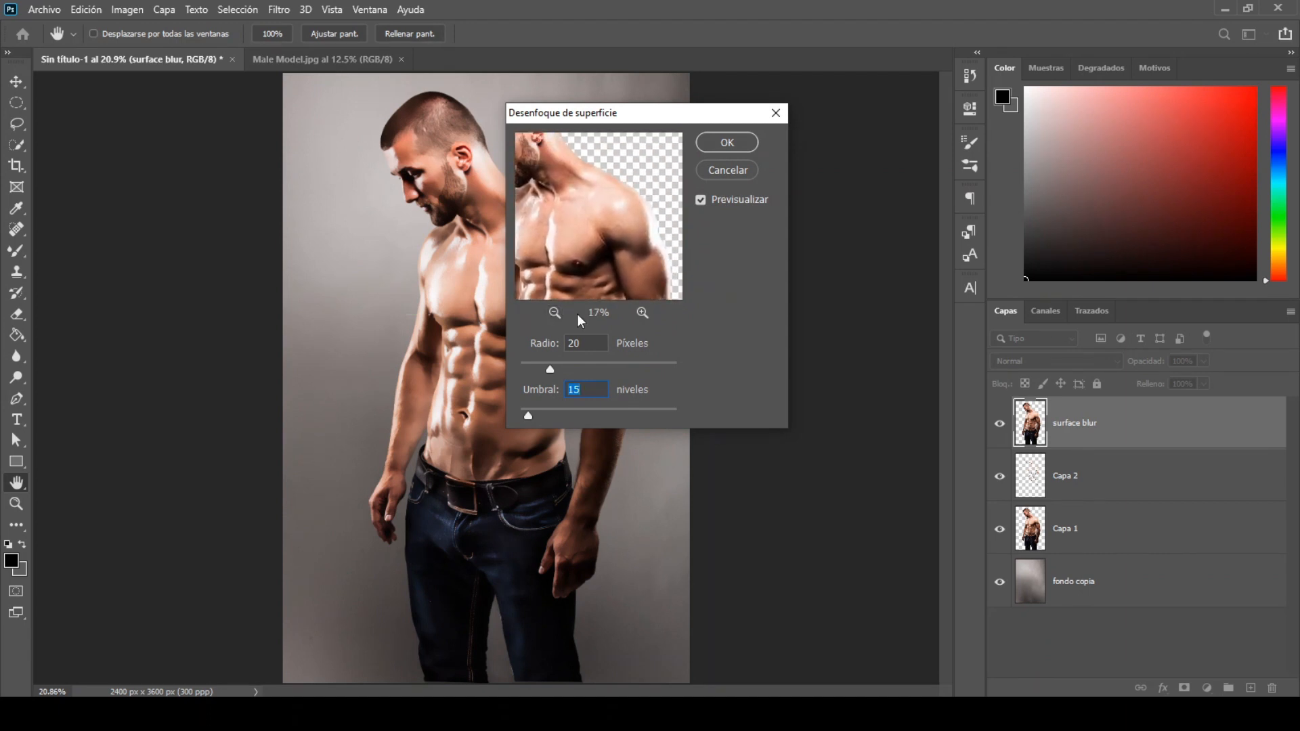
click(704, 142)
key(j)
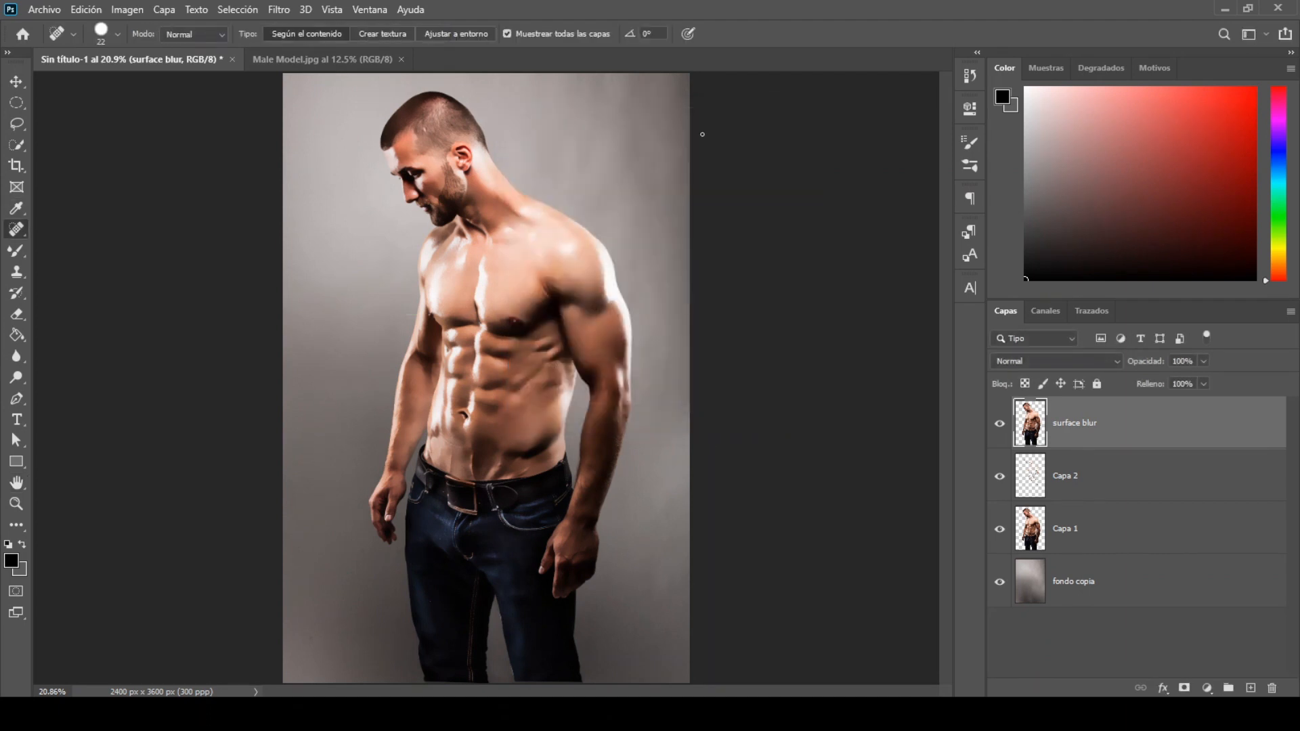
click(1000, 425)
click(1001, 425)
Step: Create a new layer directly above fondo copia and load the outline of Capa 1 as a selection
click(1131, 593)
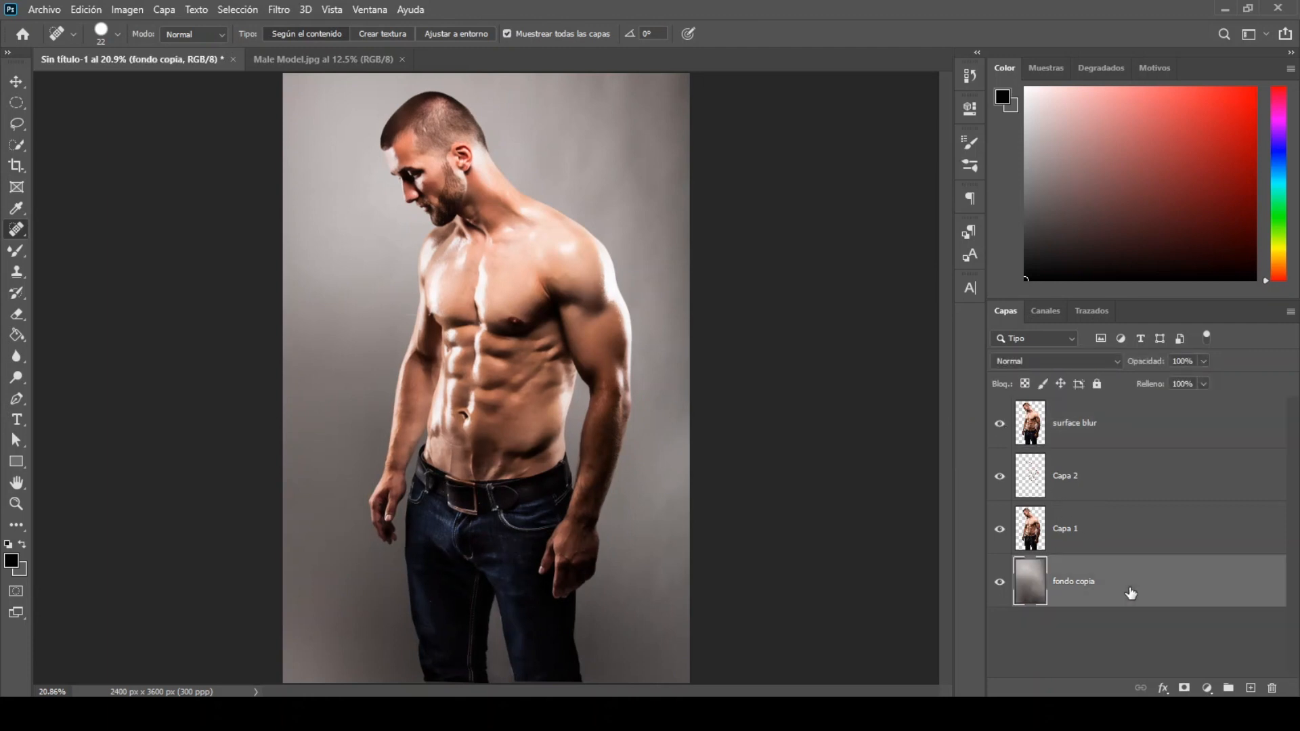
click(1251, 688)
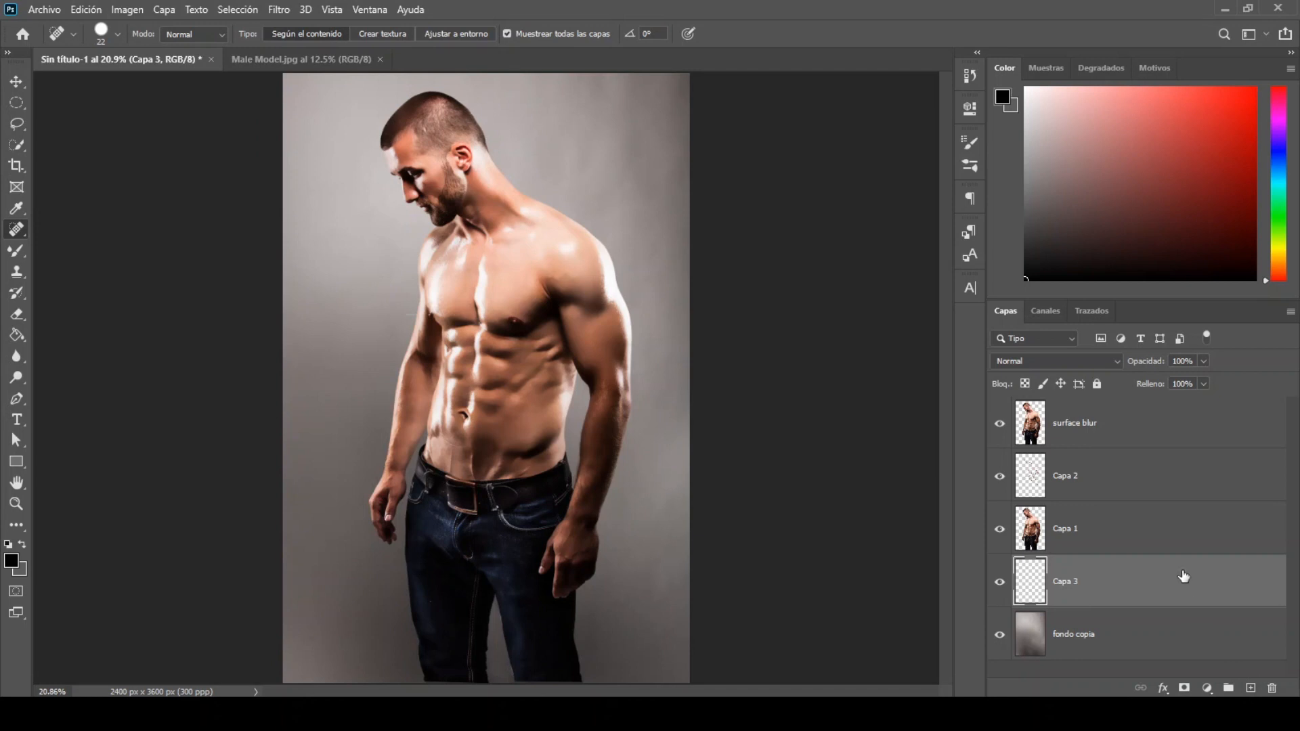
click(1176, 543)
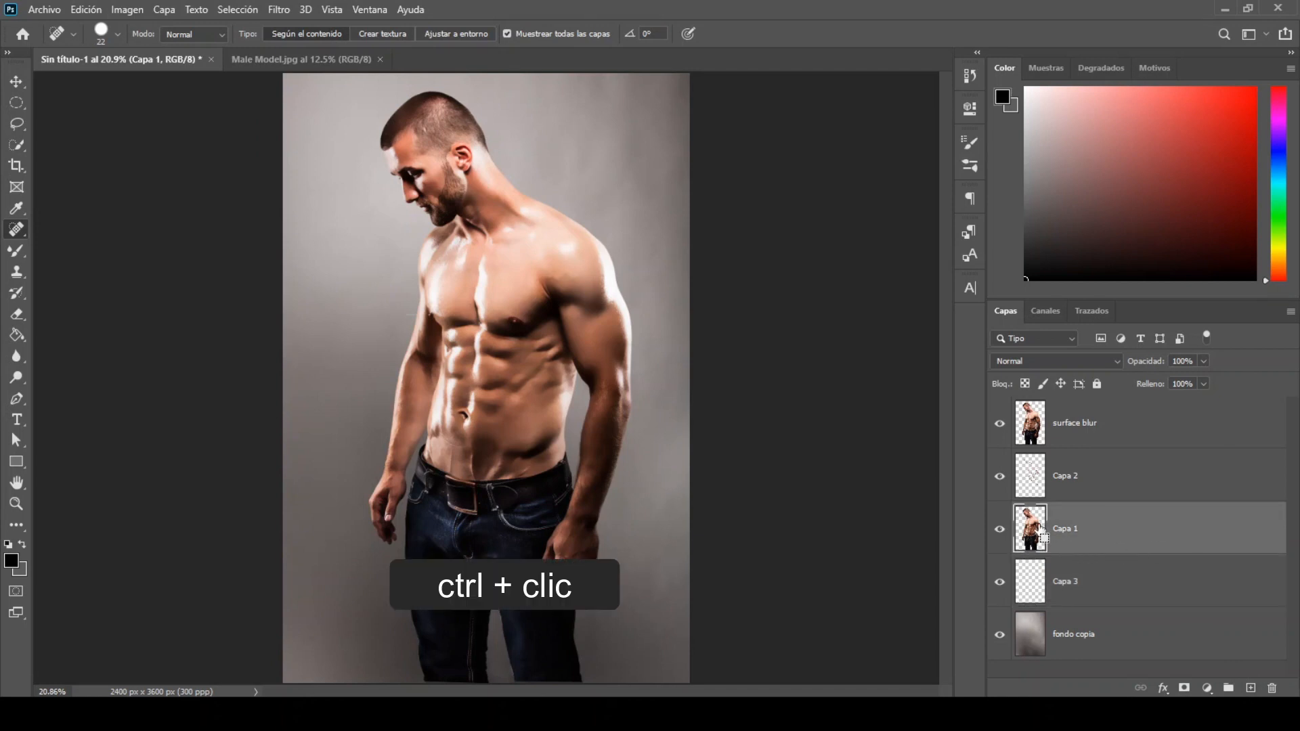
ctrl+click(1041, 528)
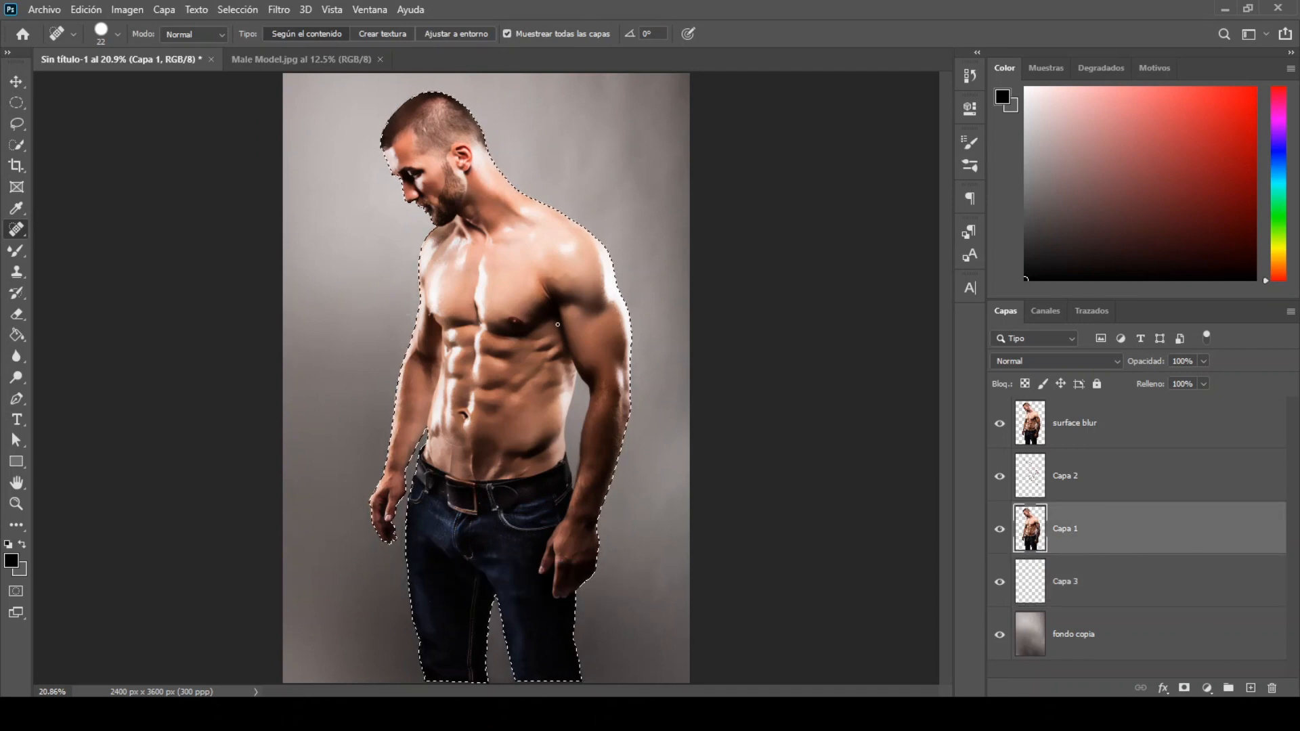
Step: Contract the selection of the man by 5 pixels
click(247, 10)
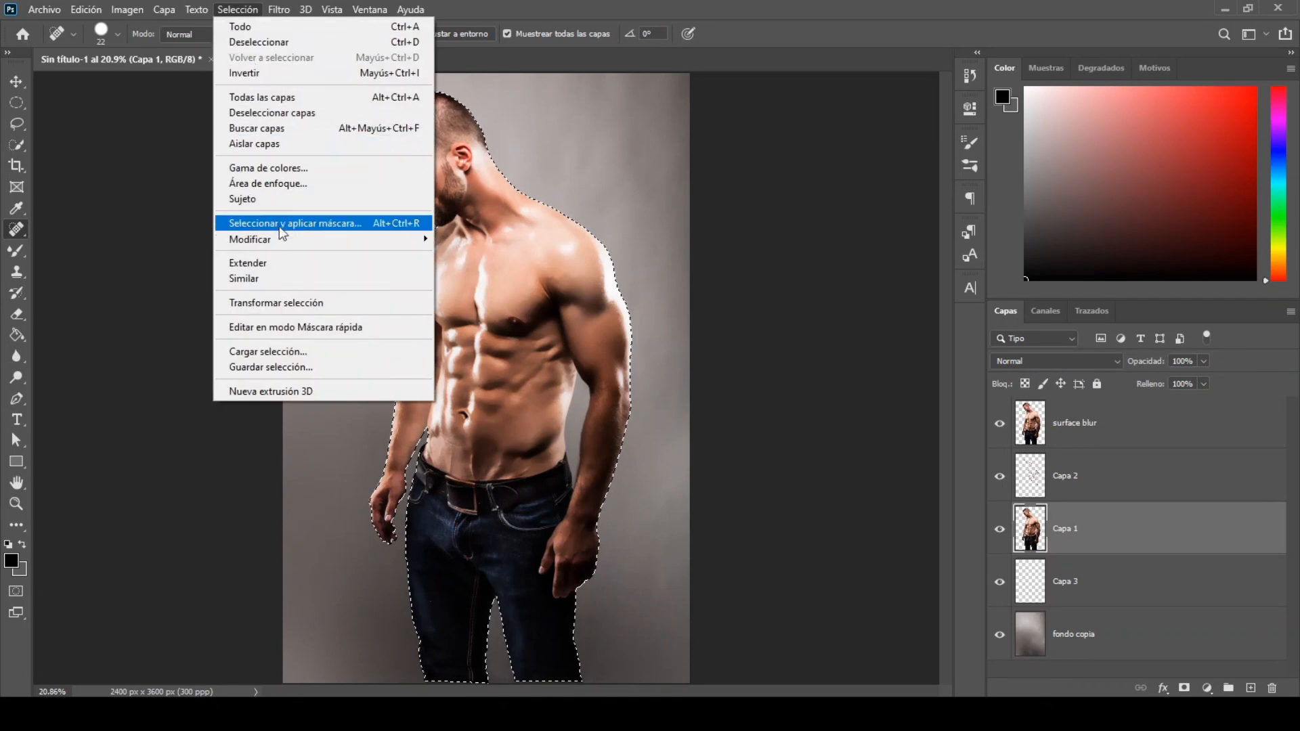
mouse_move(298, 240)
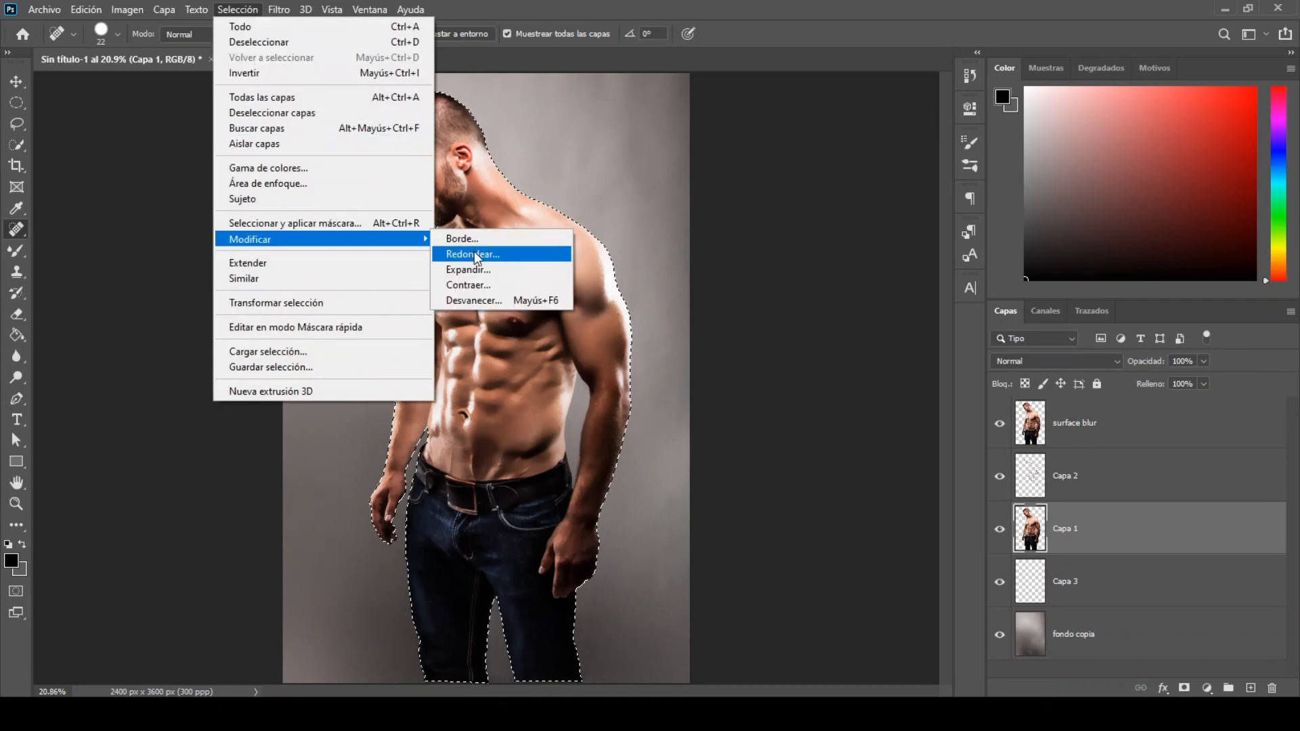
click(490, 283)
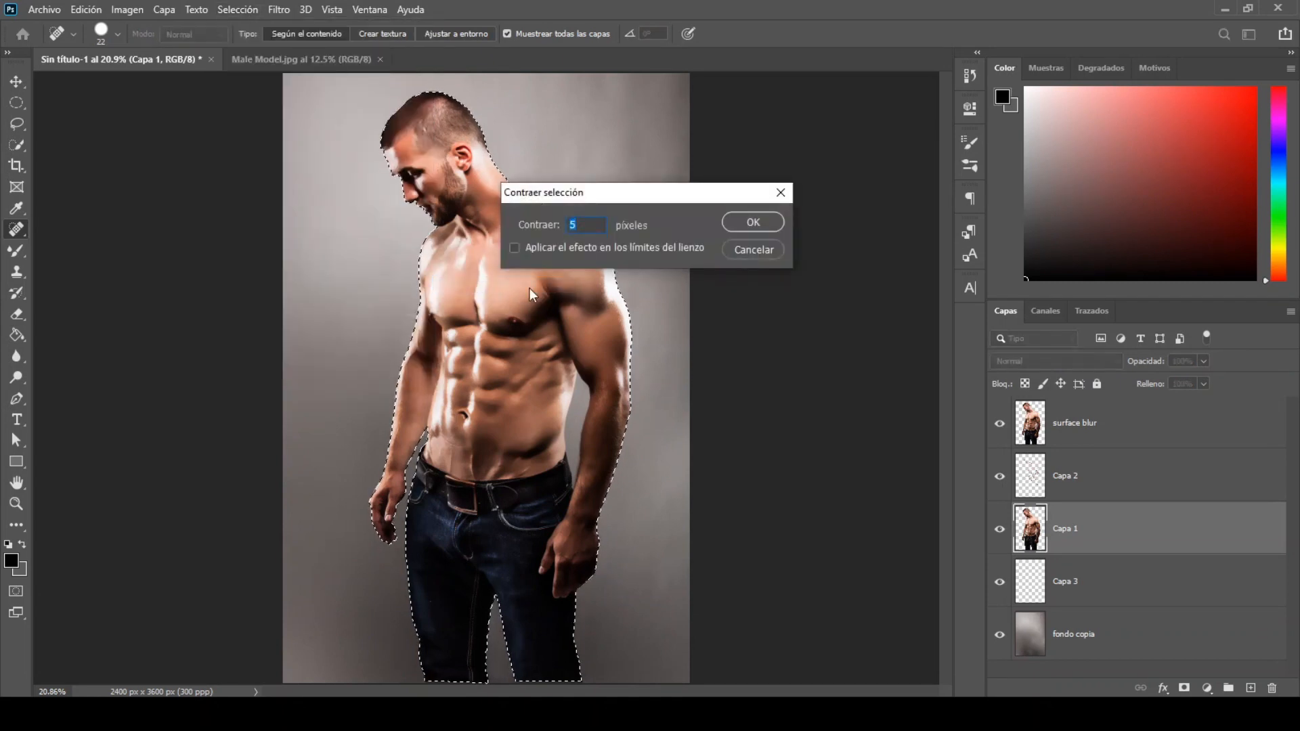
click(752, 224)
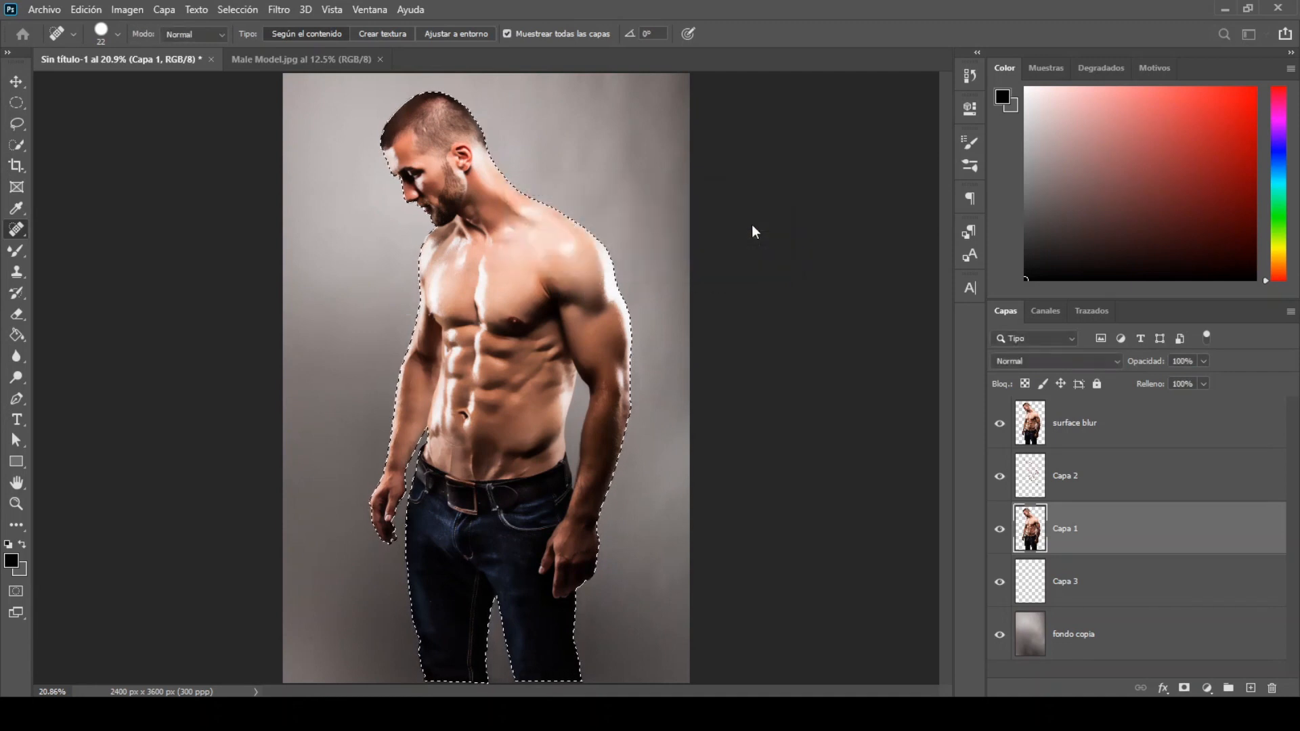
Step: Fill the selection with black on Capa 3 and deselect
click(1124, 592)
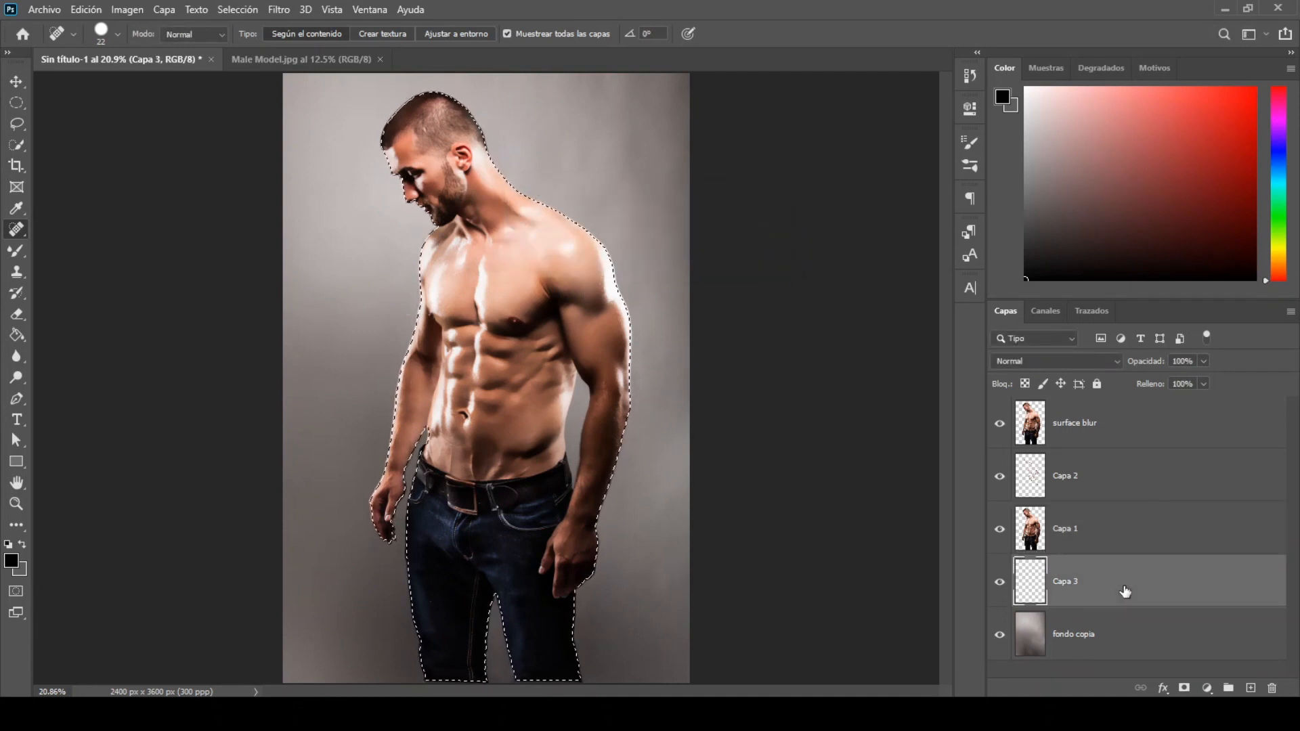
click(11, 560)
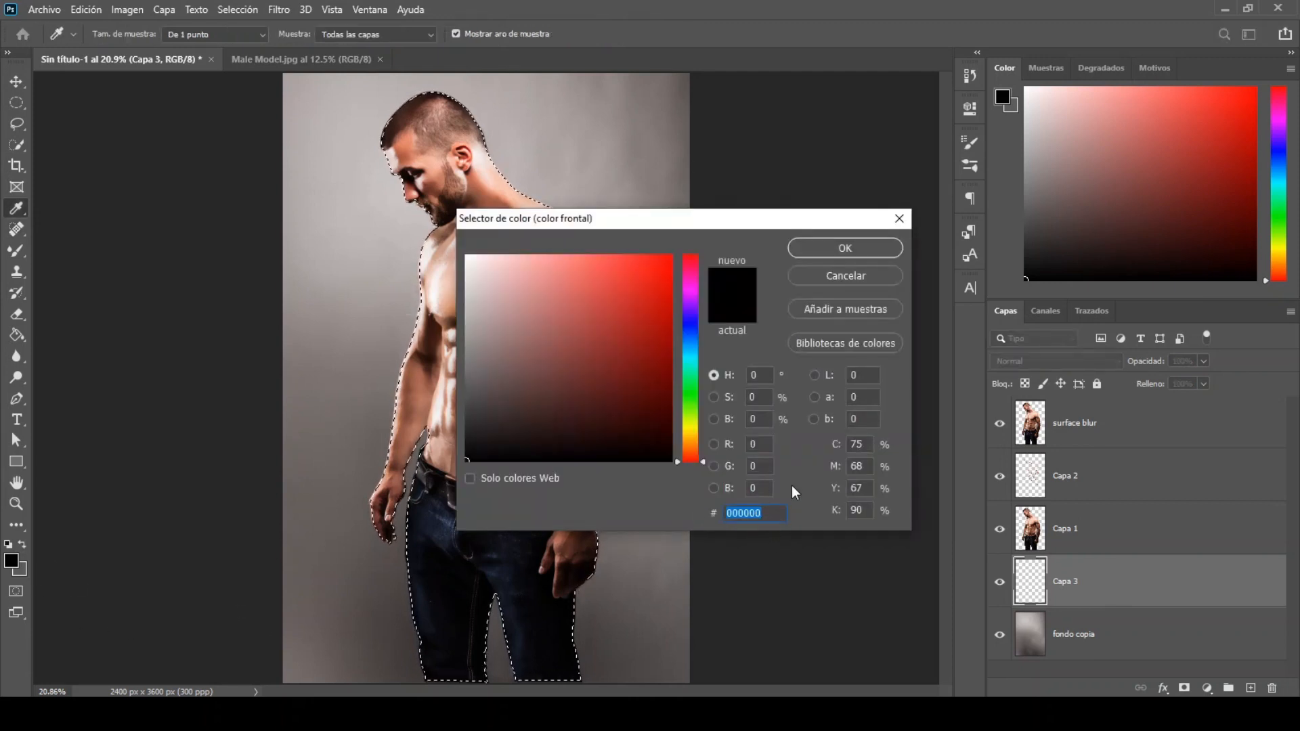
click(845, 244)
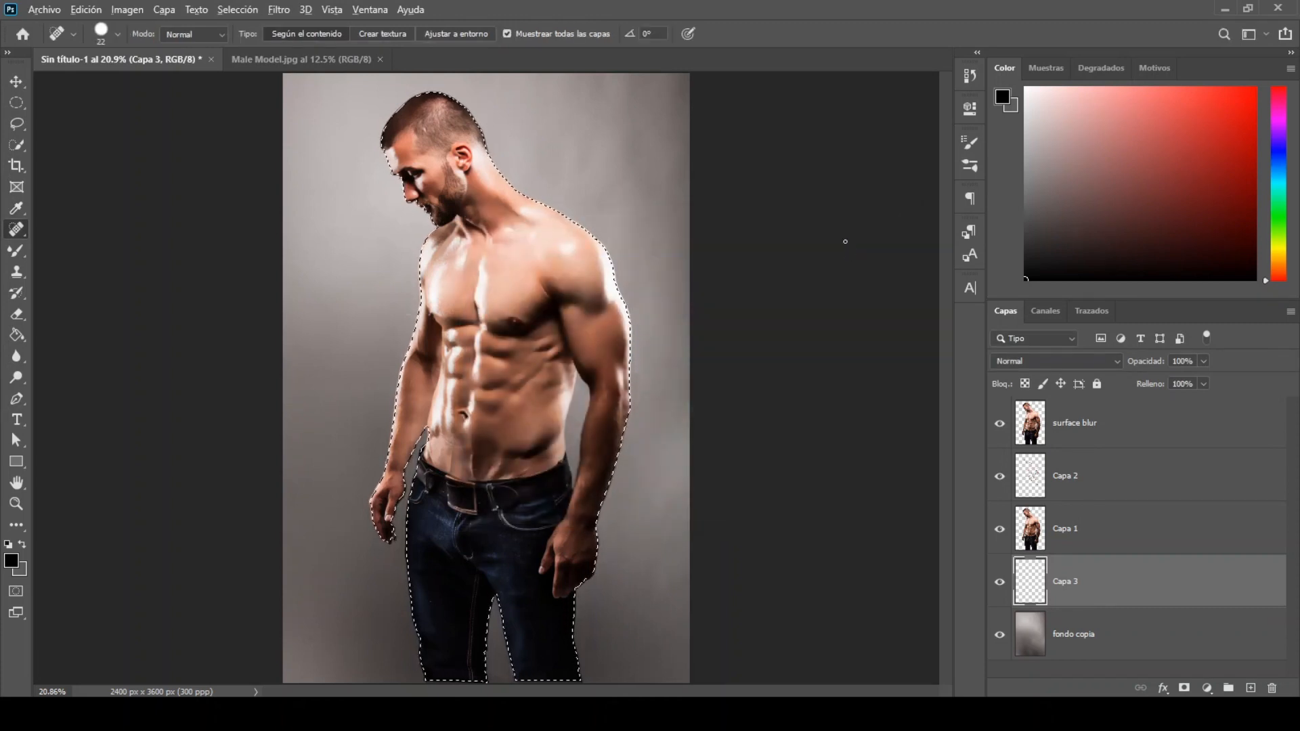
key(ctrl+BackSpace)
click(235, 10)
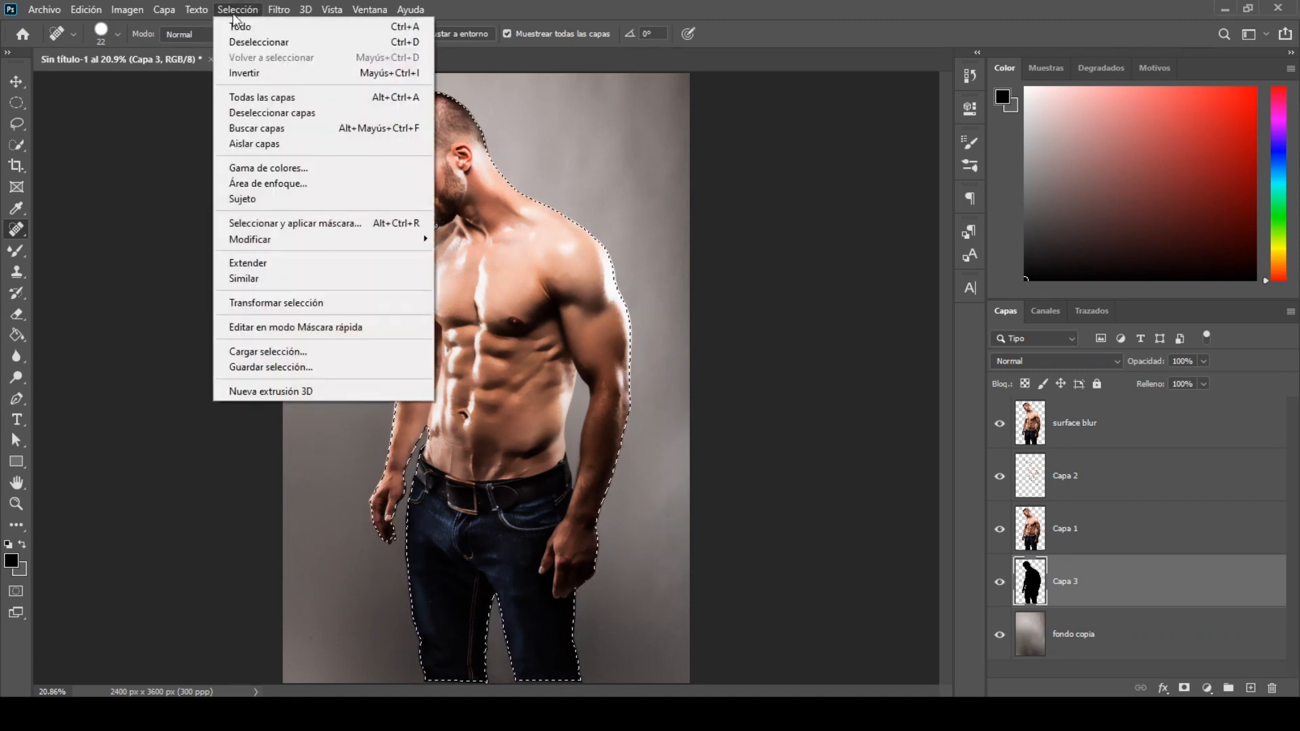
click(259, 42)
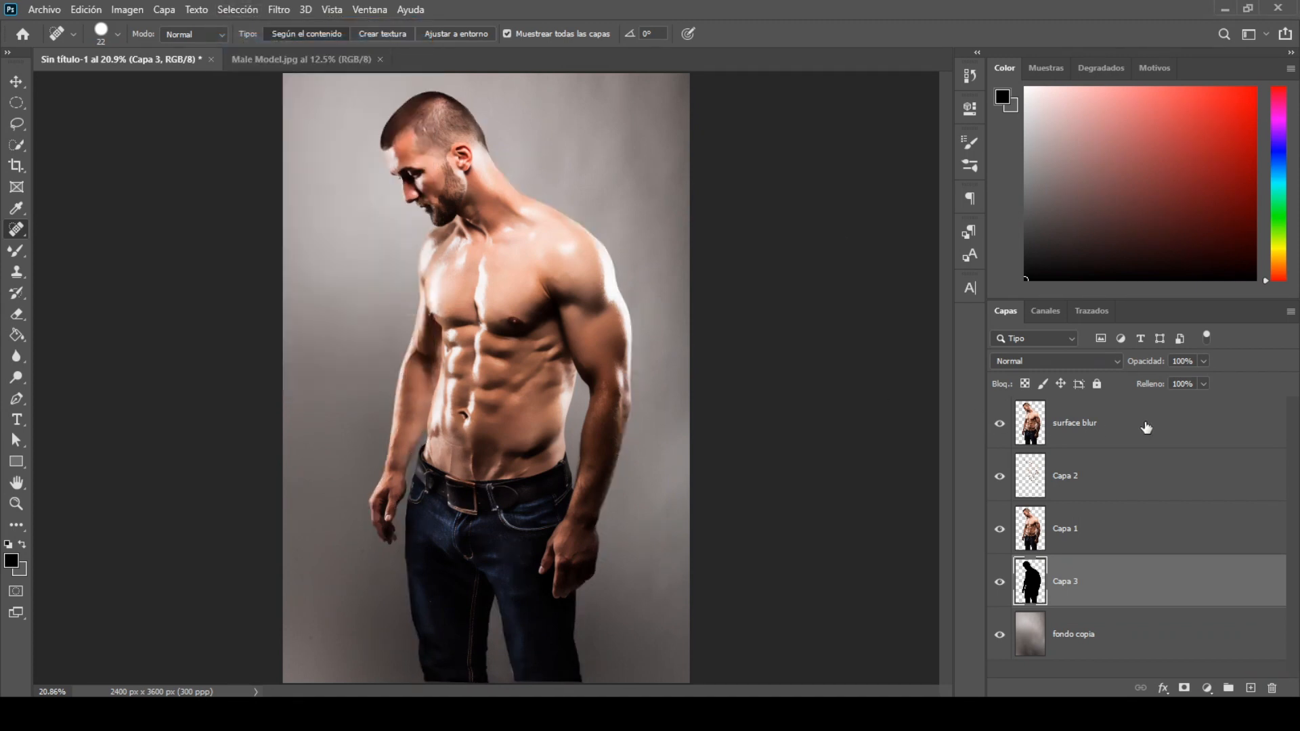
Step: Create a new layer above surface blur and draw an open Pen path arching over the man's right pectoral
click(1146, 427)
click(1250, 689)
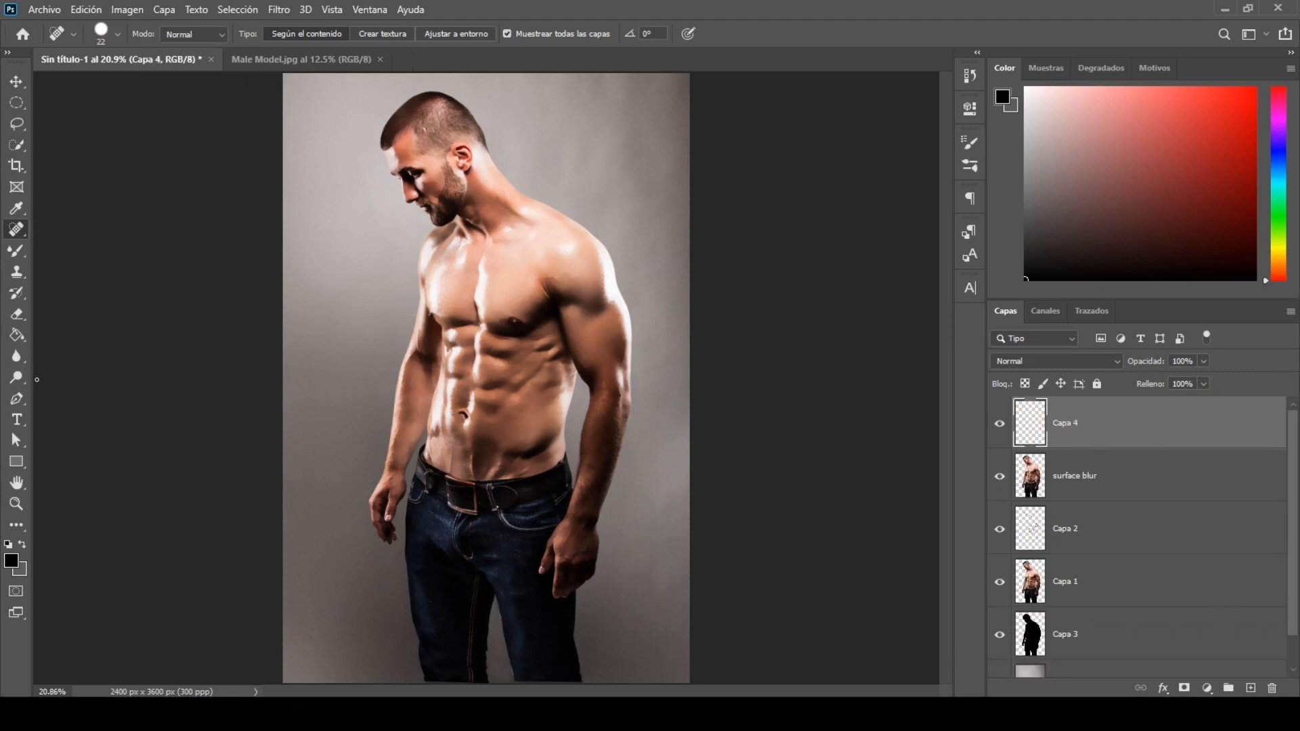
click(24, 397)
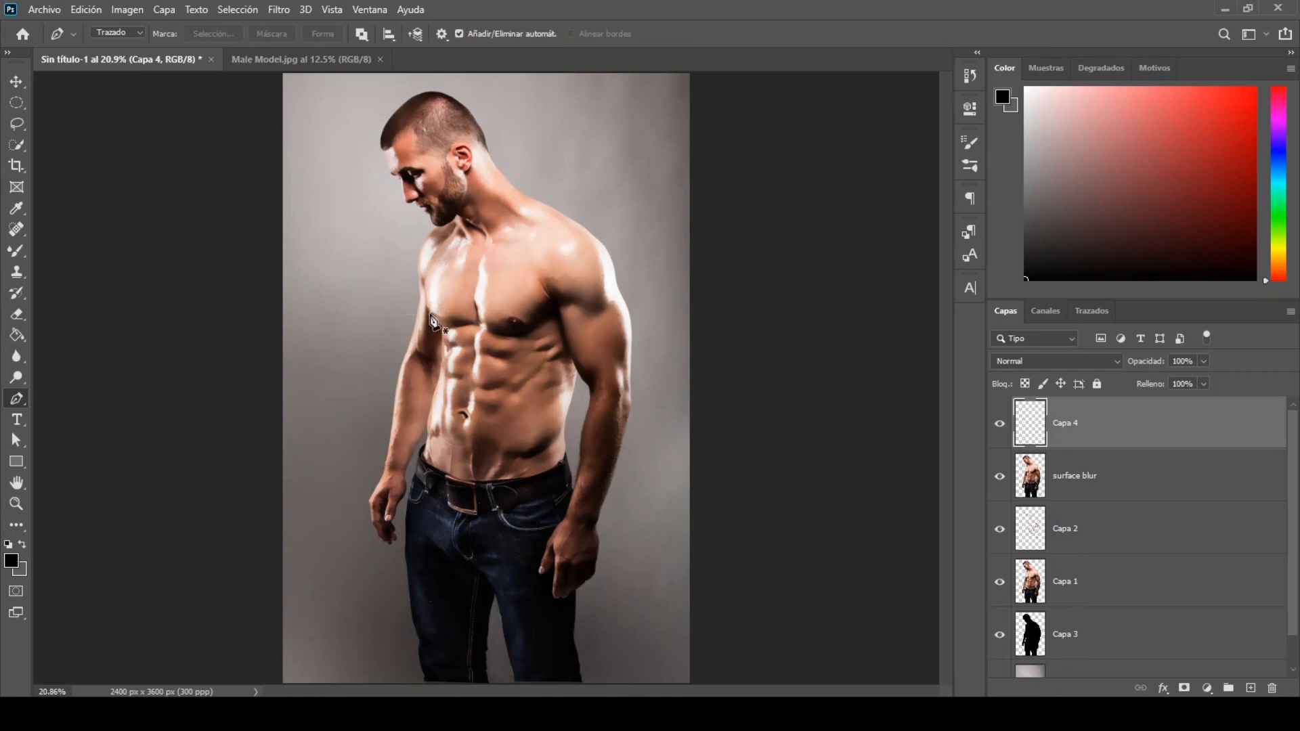
scroll(432, 318, up, 2)
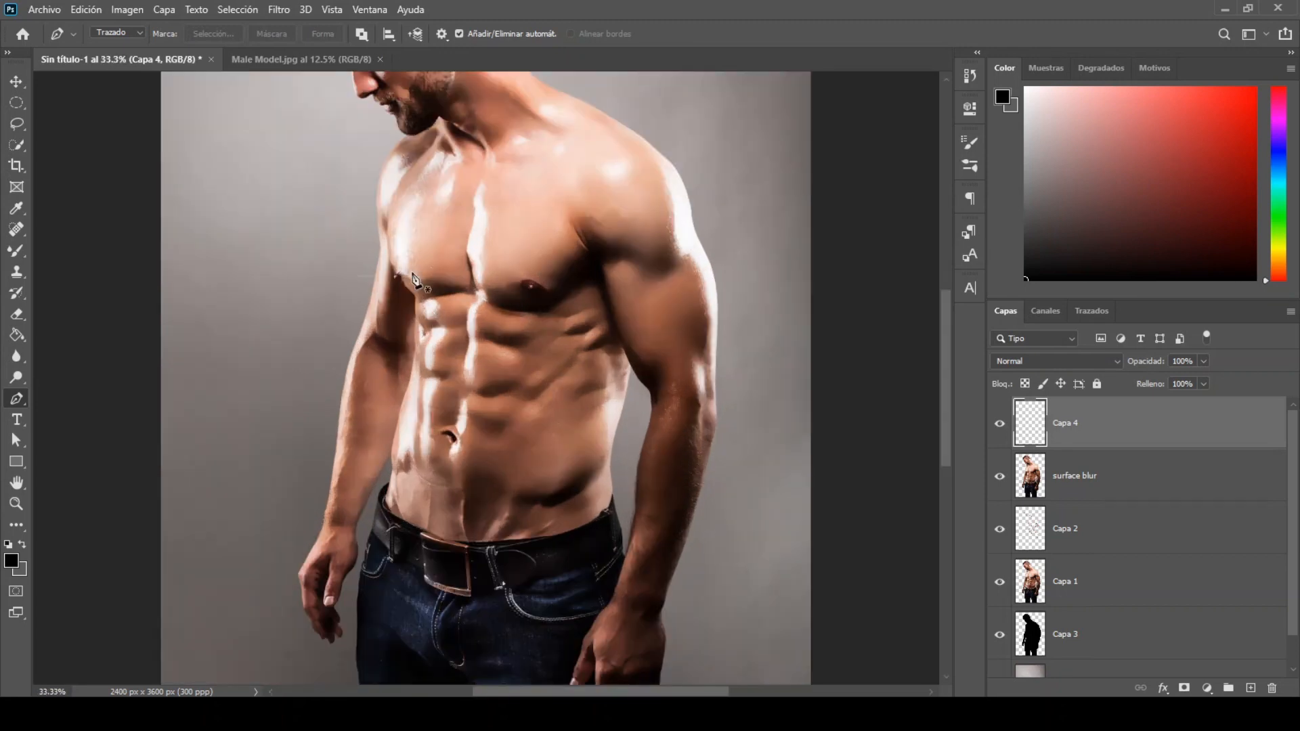
click(387, 224)
drag(474, 190, 551, 199)
ctrl+click(530, 193)
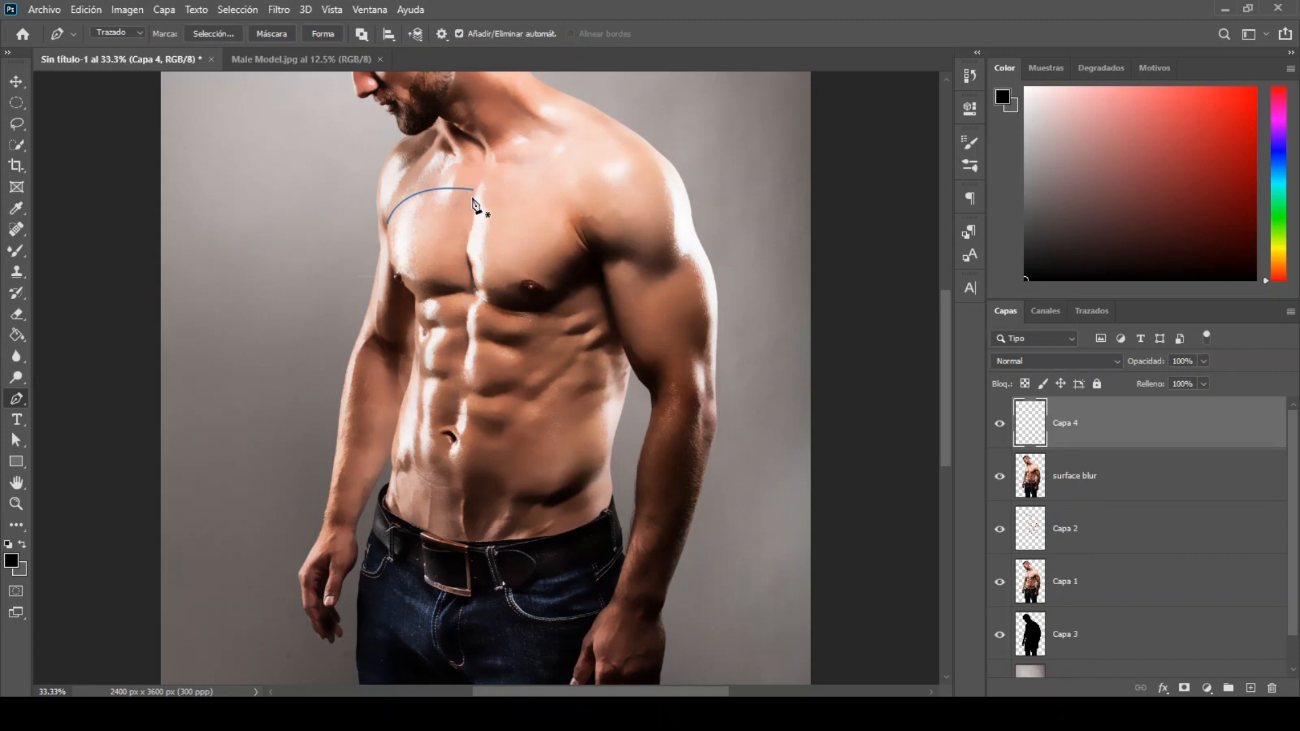
Step: Draw Pen curves down the middle of the chest and around the lower and upper edges of the man's left pectoral
drag(468, 232, 473, 278)
drag(556, 300, 629, 275)
alt+click(558, 302)
drag(598, 265, 606, 249)
alt+click(598, 265)
ctrl+click(587, 263)
click(479, 190)
drag(509, 187, 593, 260)
ctrl+click(581, 257)
Step: Draw Pen curves under the man's right pectoral and across the upper abdomen
click(414, 295)
drag(490, 254, 497, 247)
ctrl+click(453, 303)
click(414, 319)
drag(439, 327, 632, 336)
key(Escape)
Step: Draw a Pen curve from the man's right flank across the mid abdomen and up to his left armpit
click(414, 348)
drag(437, 374, 452, 378)
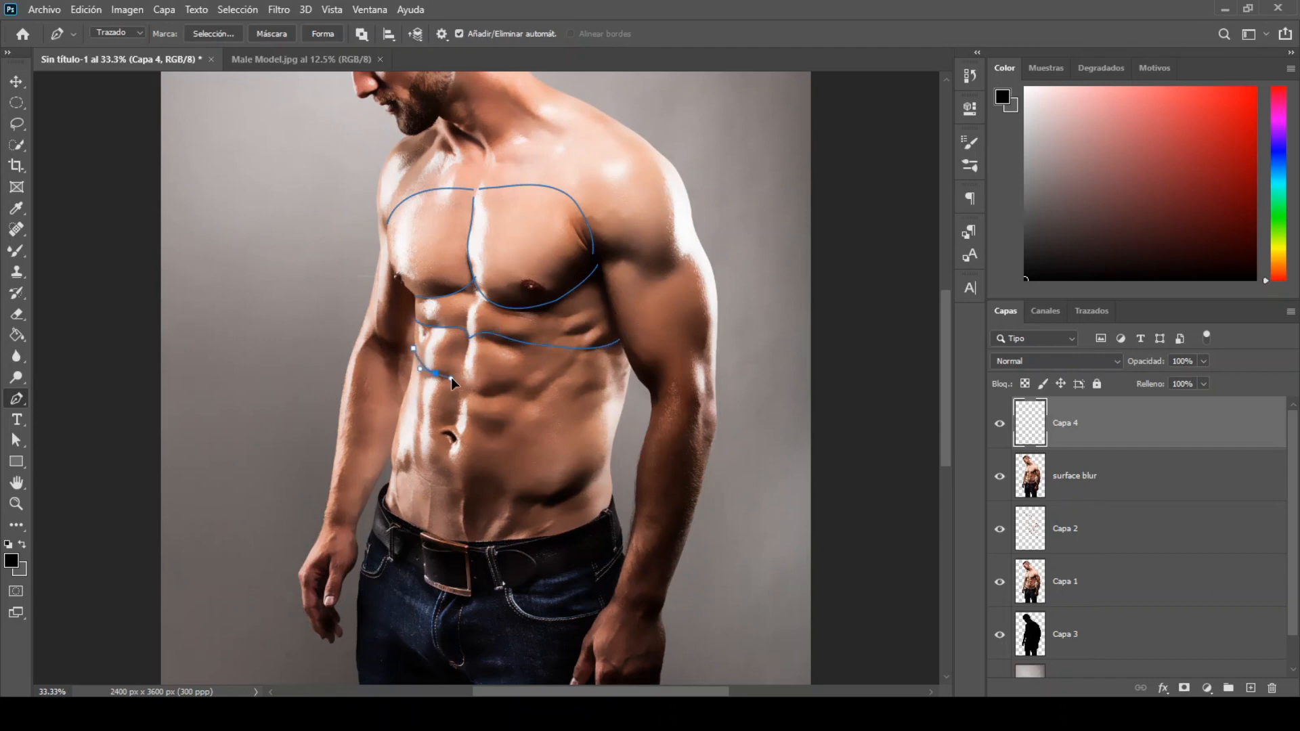
drag(556, 375, 576, 348)
drag(598, 272, 607, 235)
key(Escape)
Step: Draw Pen curves down the man's right waist, across the abdomen above the navel, and diagonally from his left flank to the belt
click(400, 404)
drag(396, 516, 383, 566)
key(Escape)
click(404, 395)
drag(478, 418, 573, 424)
click(617, 396)
drag(488, 547, 445, 671)
key(Escape)
Step: Draw a rounded Pen outline around the lower abdomen between the navel and the belt
click(414, 524)
drag(454, 442, 472, 464)
alt+click(427, 460)
click(481, 476)
drag(478, 523, 468, 545)
alt+click(478, 523)
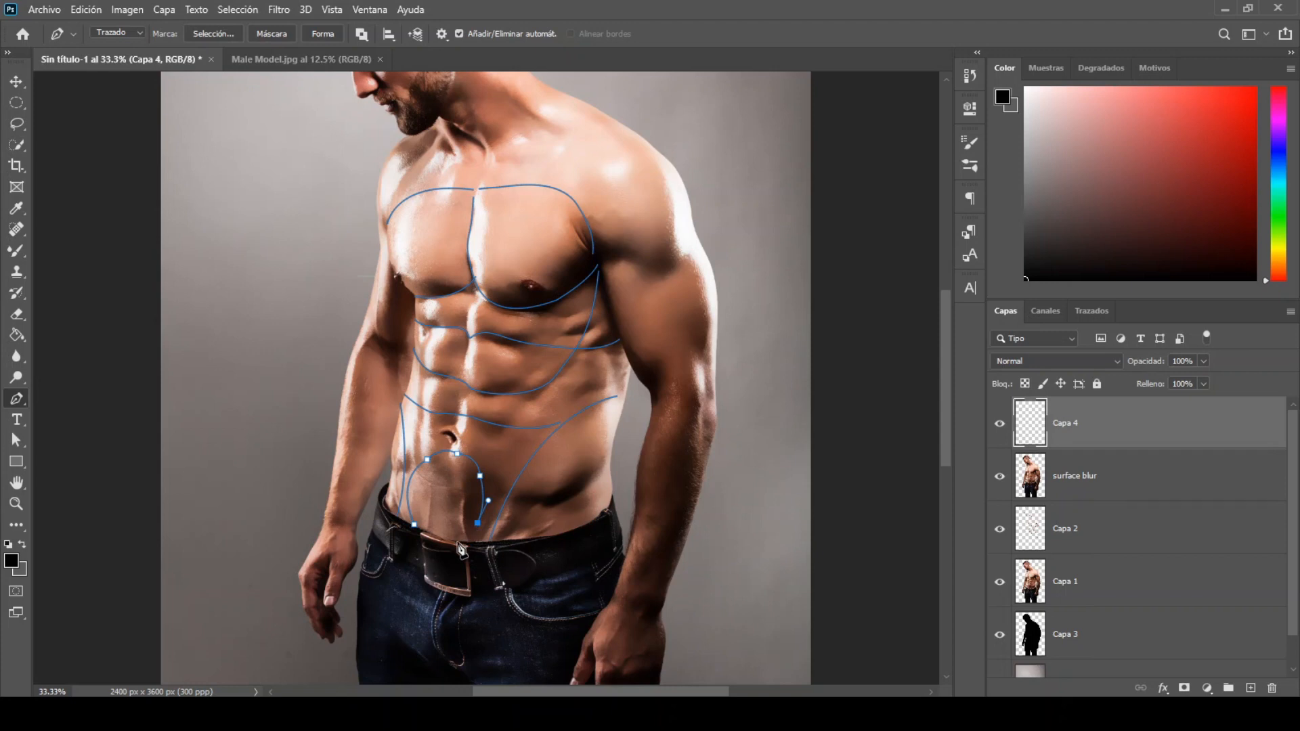
click(457, 542)
Step: Draw the vertical Pen centre line from the navel up through the abdominals to the base of the chest
click(454, 453)
click(451, 445)
click(460, 404)
click(464, 366)
click(468, 341)
click(470, 304)
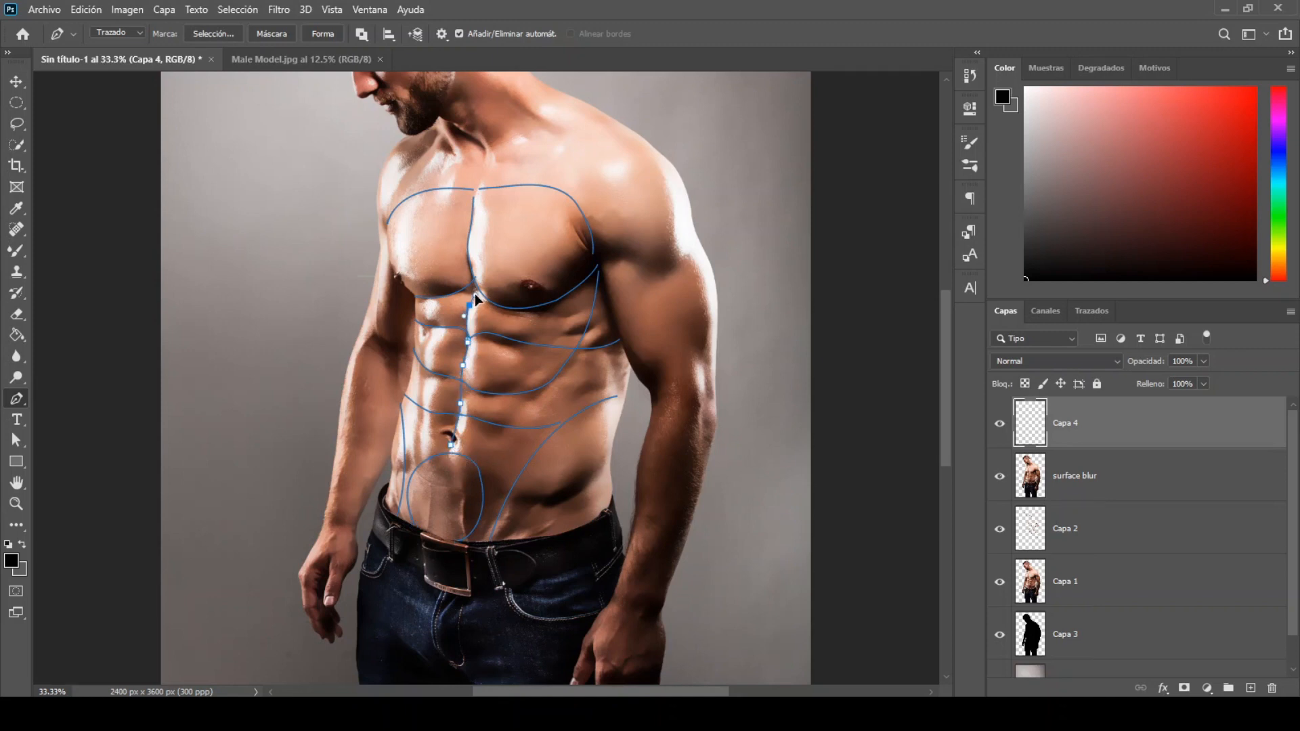
click(474, 283)
ctrl+click(488, 280)
Step: Draw a Pen curve from the top of the chest centre line up the throat to below the chin
scroll(787, 353, up, 3)
click(476, 364)
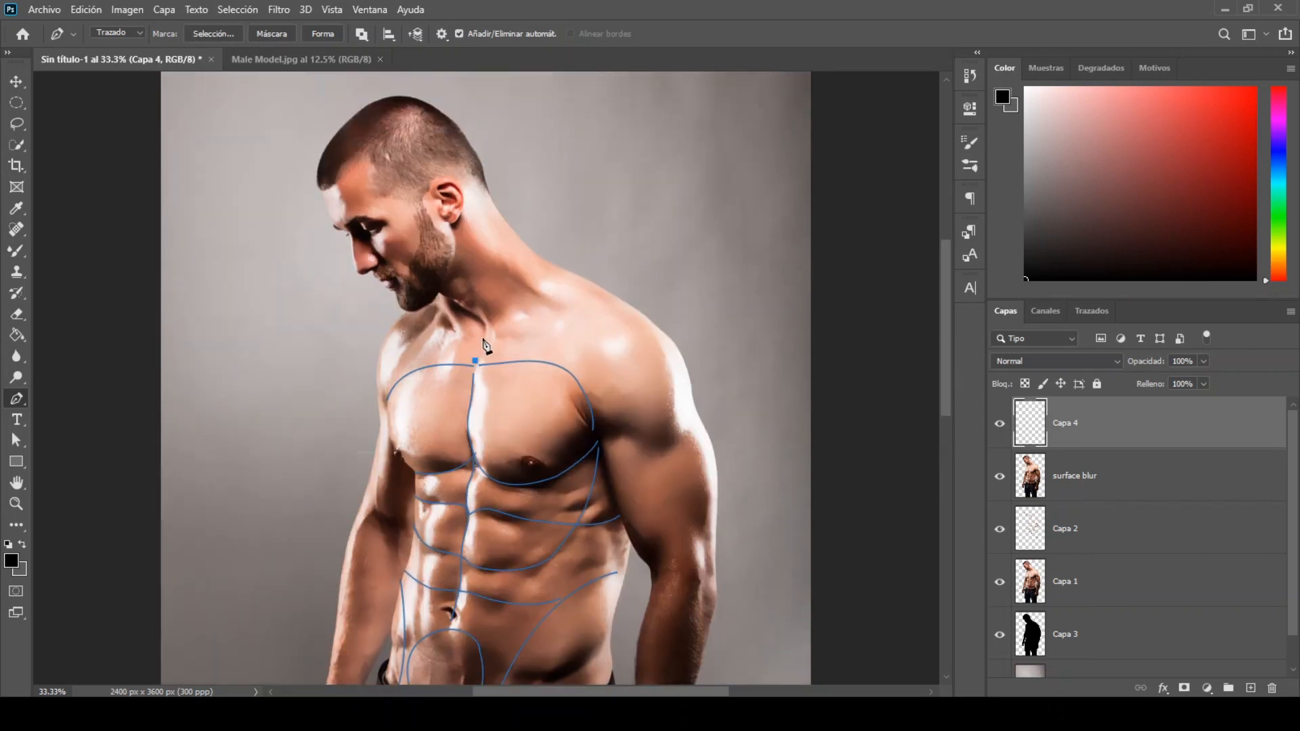
click(439, 310)
alt+click(439, 311)
drag(430, 306, 424, 302)
alt+click(430, 306)
Step: Draw a Pen curve from the jaw up past the ear and along the hairline to the forehead
click(439, 288)
drag(443, 232, 422, 202)
alt+click(444, 233)
click(381, 157)
click(325, 201)
key(Escape)
Step: Draw a Pen curve from the crown down the side of the head past the ear to the jaw
click(428, 104)
drag(425, 176, 452, 290)
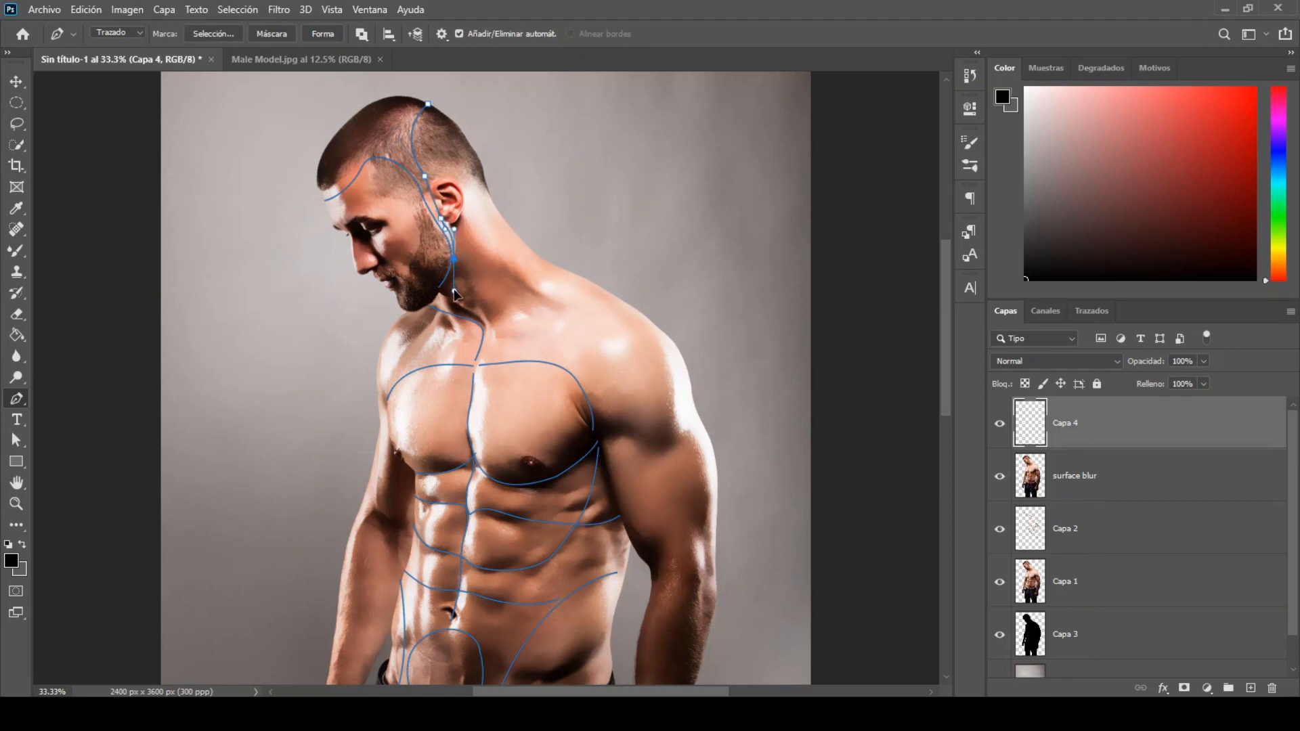
ctrl+click(450, 283)
Step: Choose the Brush tool and set its hardness to 80%
click(12, 254)
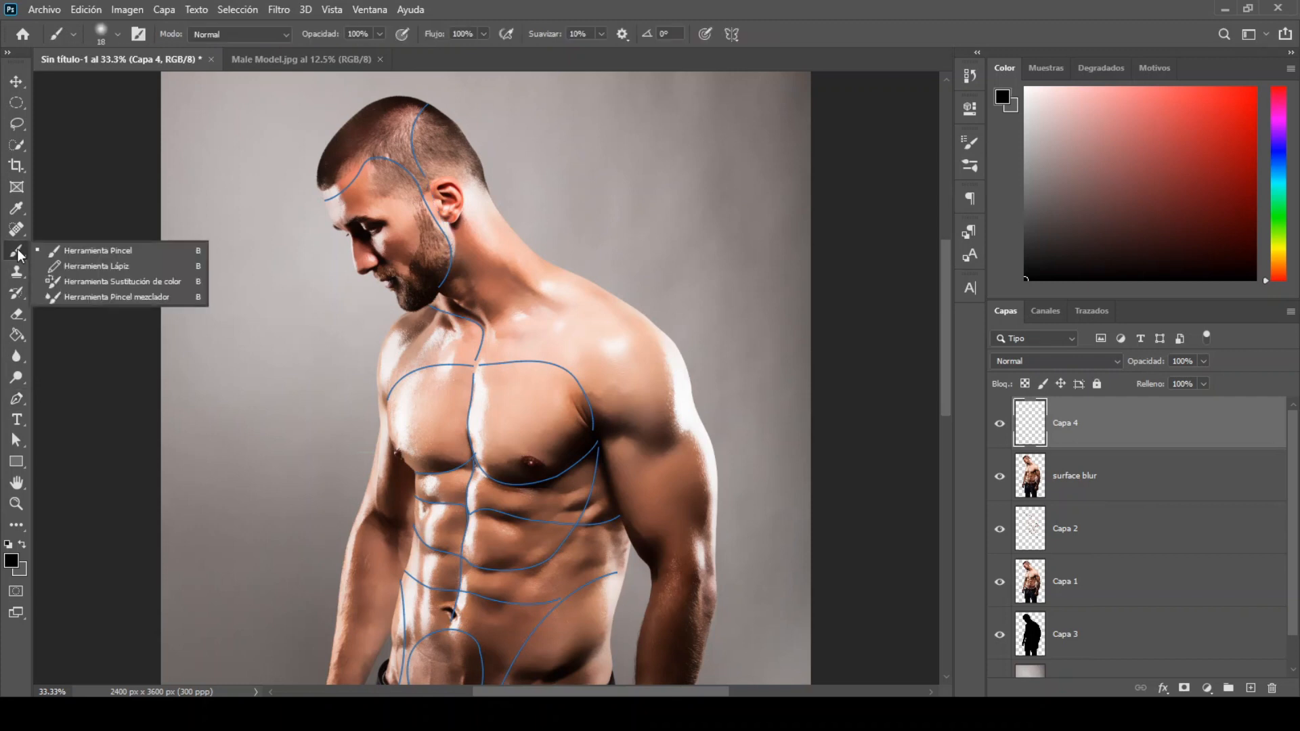
click(63, 248)
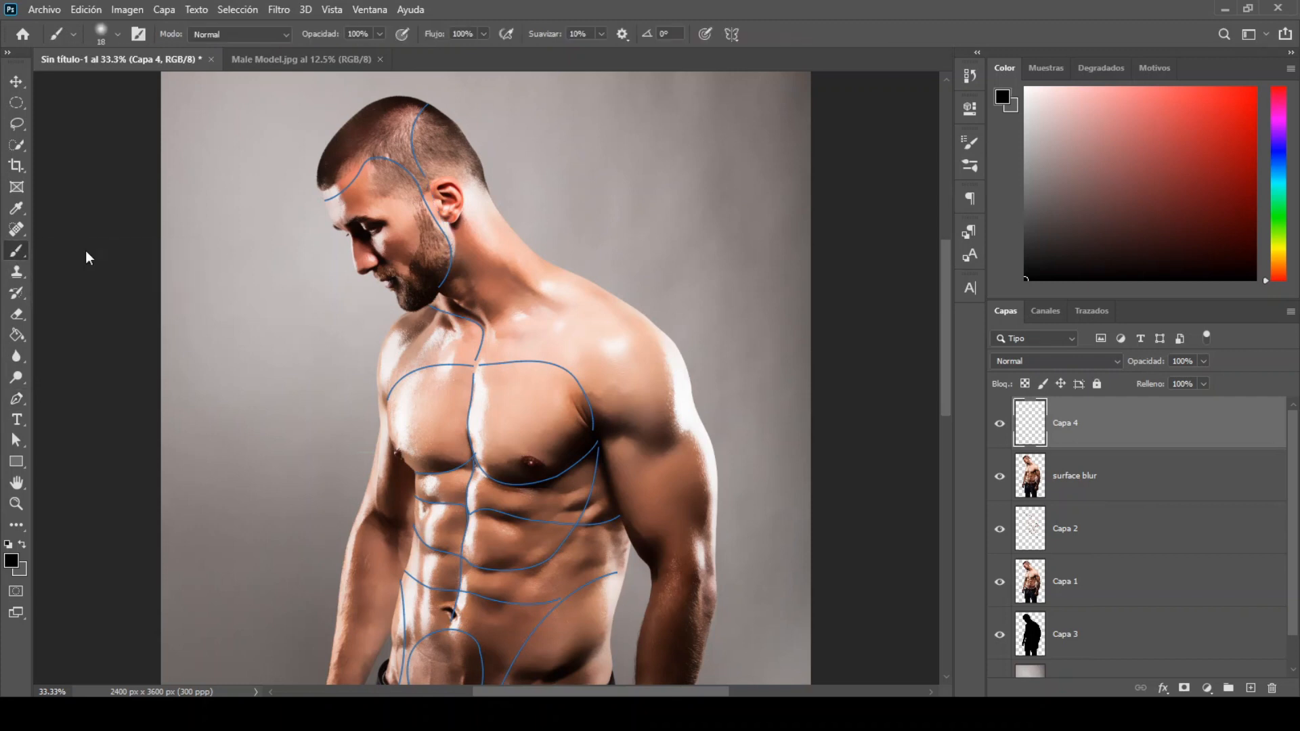
click(121, 33)
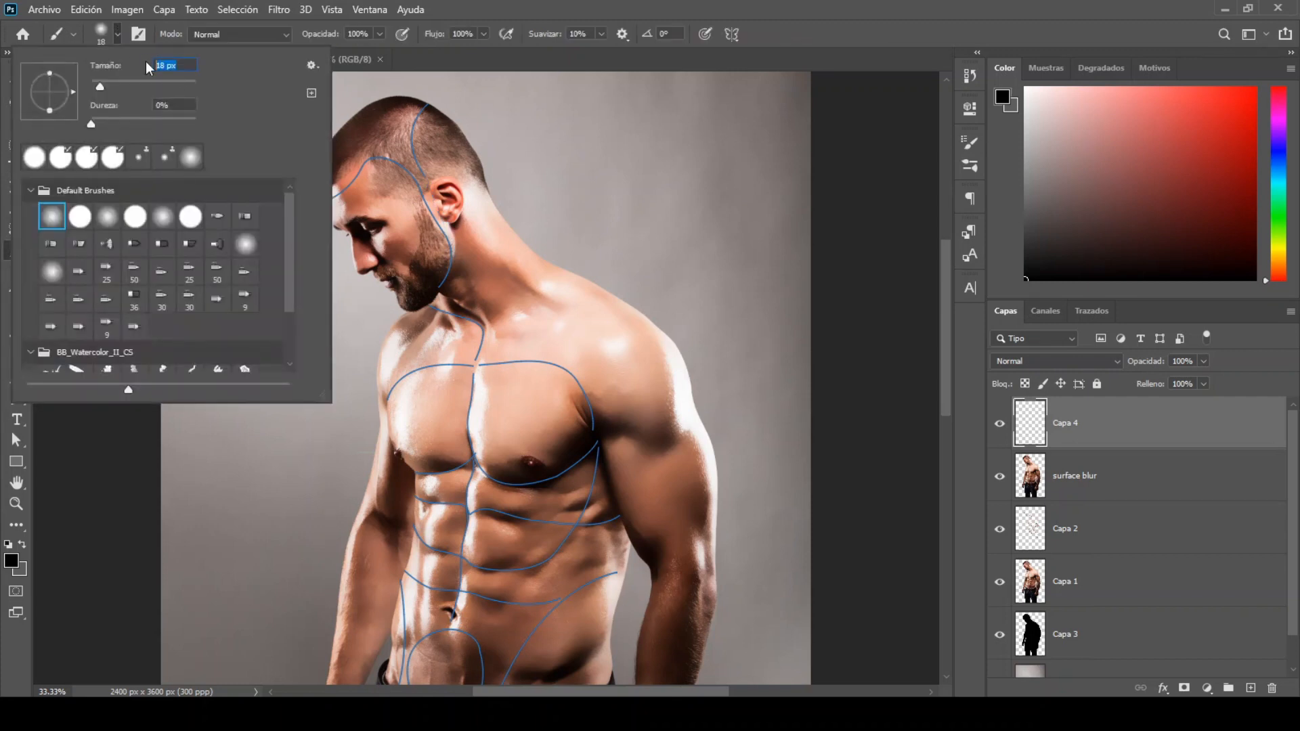
drag(163, 106, 124, 111)
text(80)
click(116, 34)
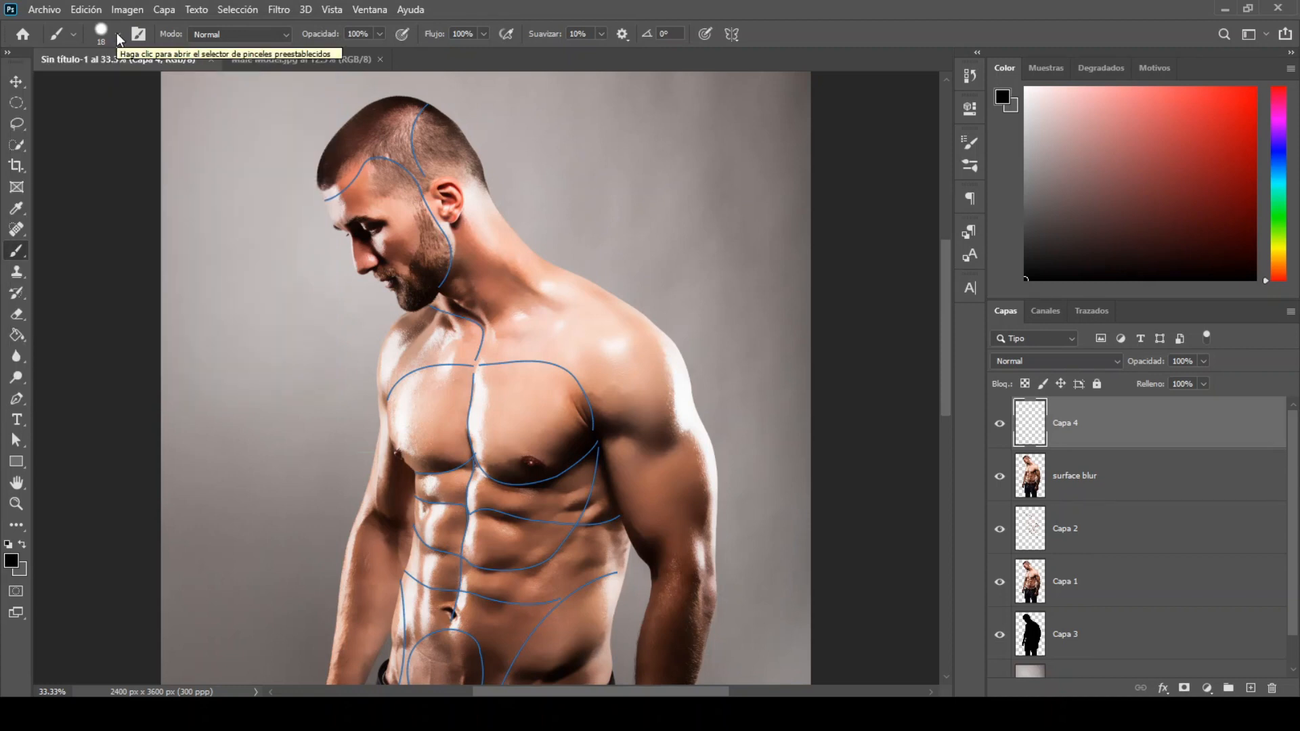
Step: Stroke the body and head paths in black on Capa 4 using the Brush with simulated pressure, and dismiss the path
click(23, 397)
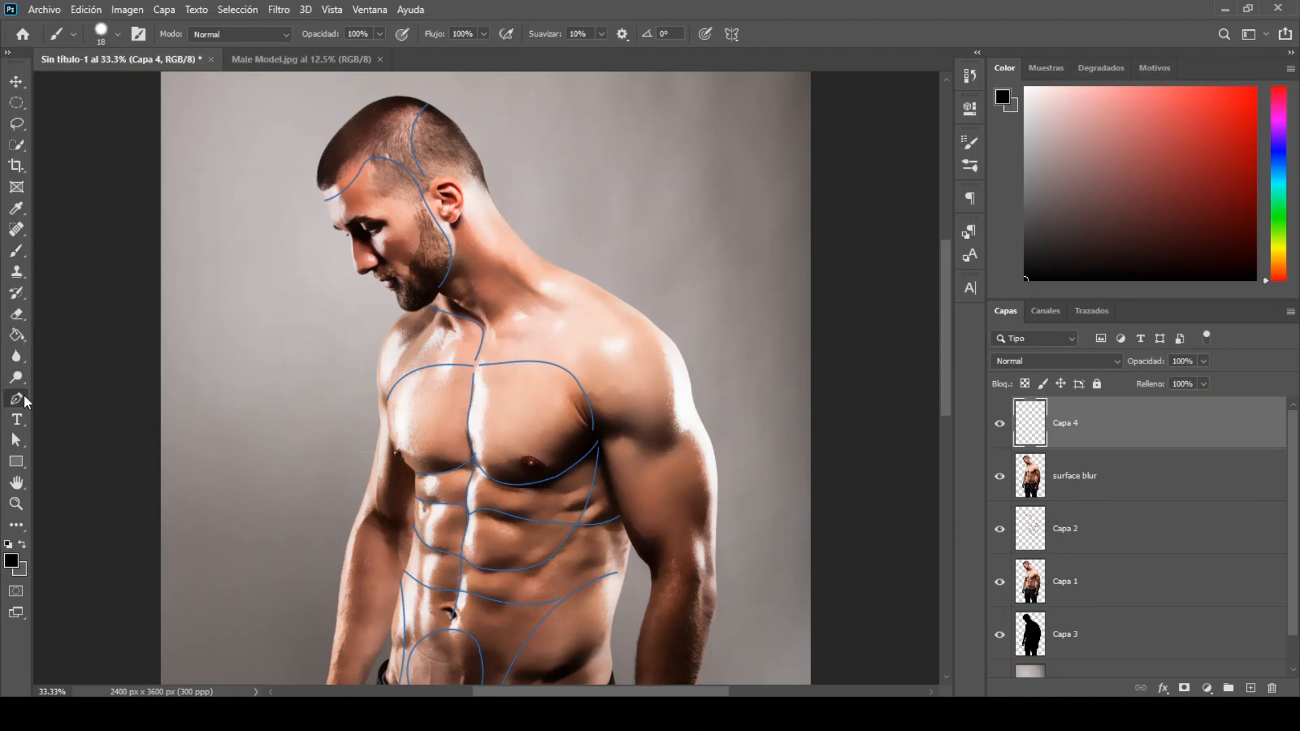
right_click(421, 339)
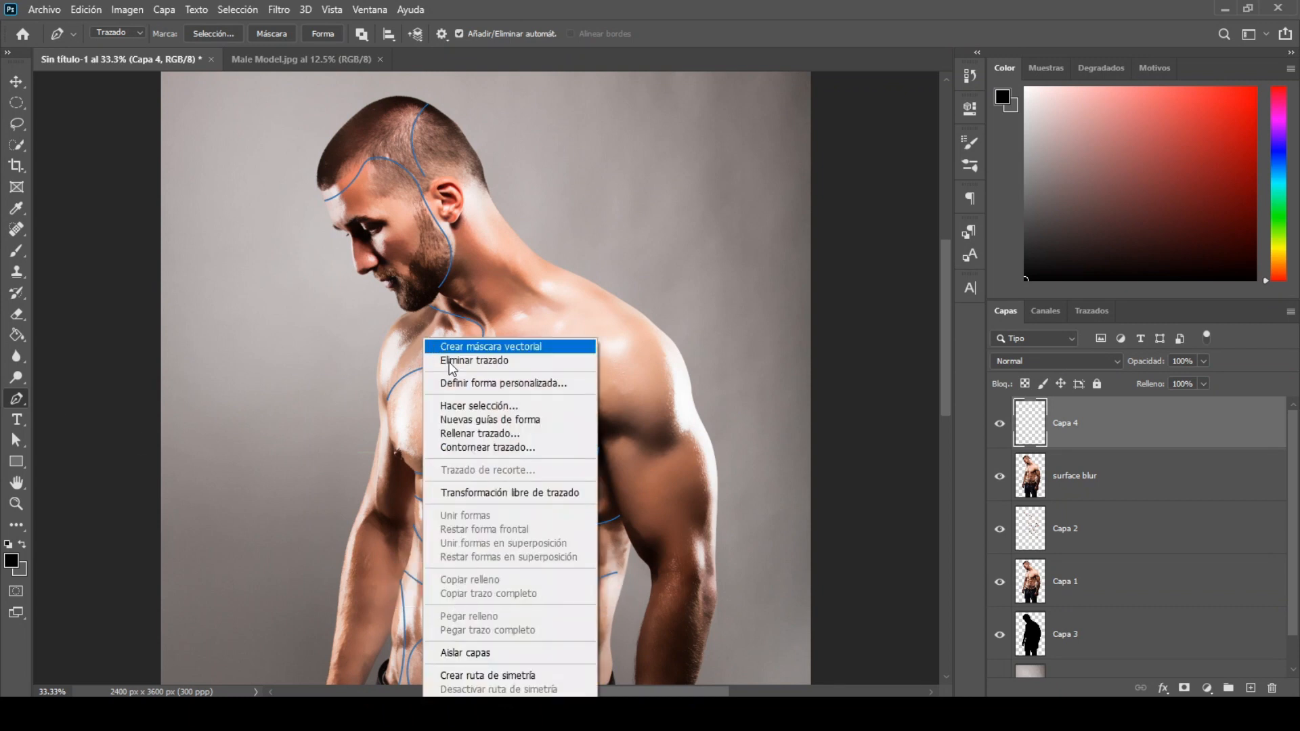
click(493, 450)
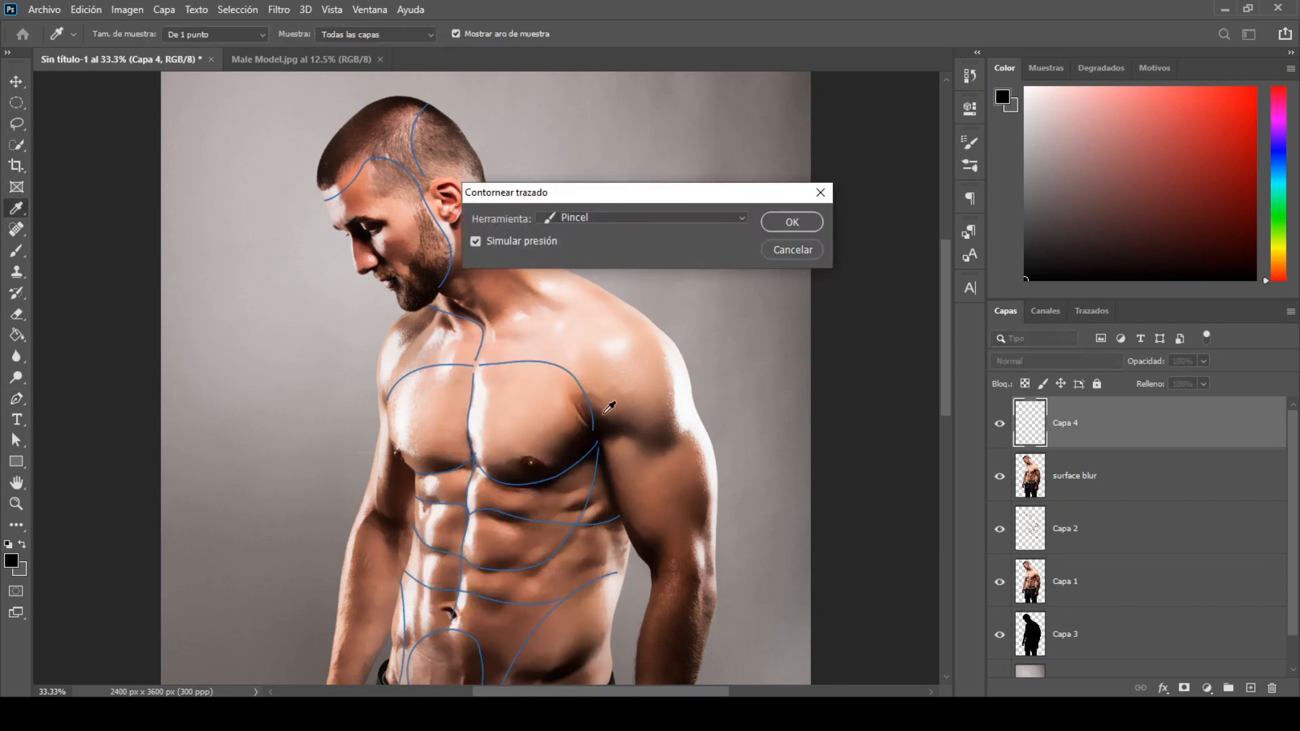
click(700, 220)
click(700, 248)
click(770, 222)
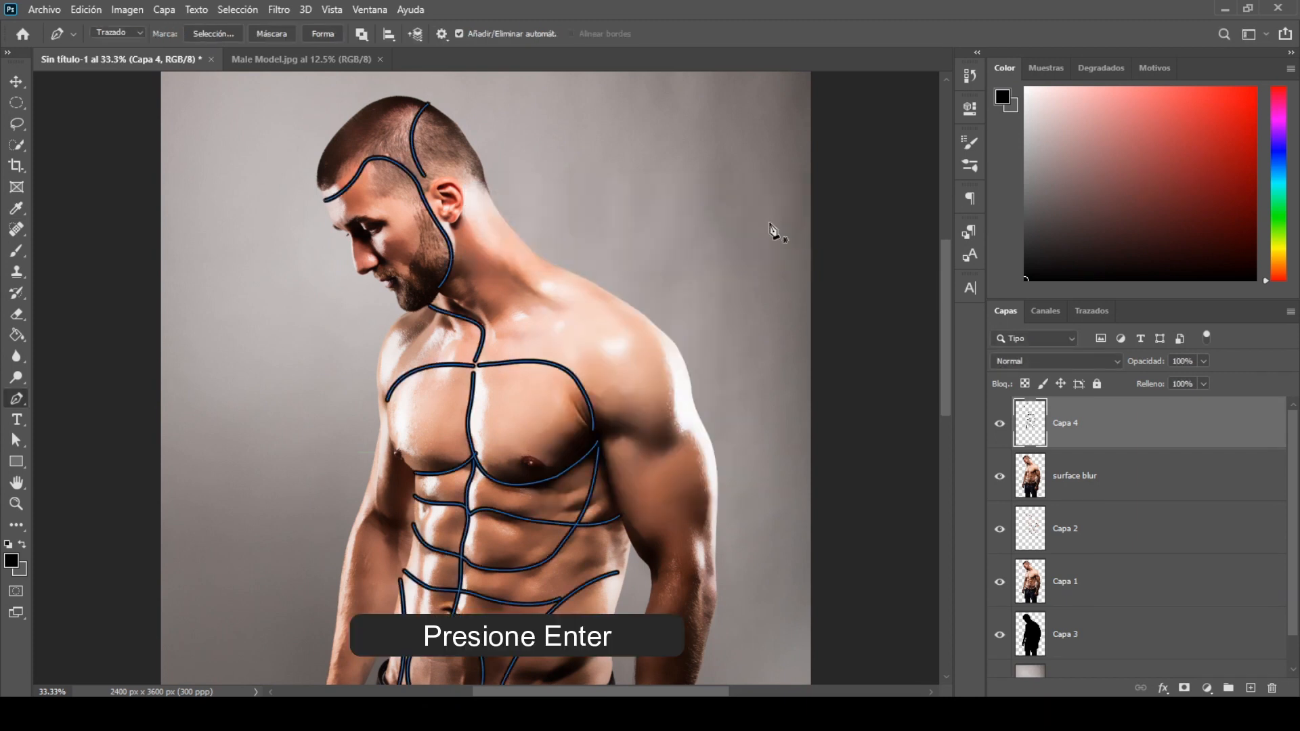
key(Return)
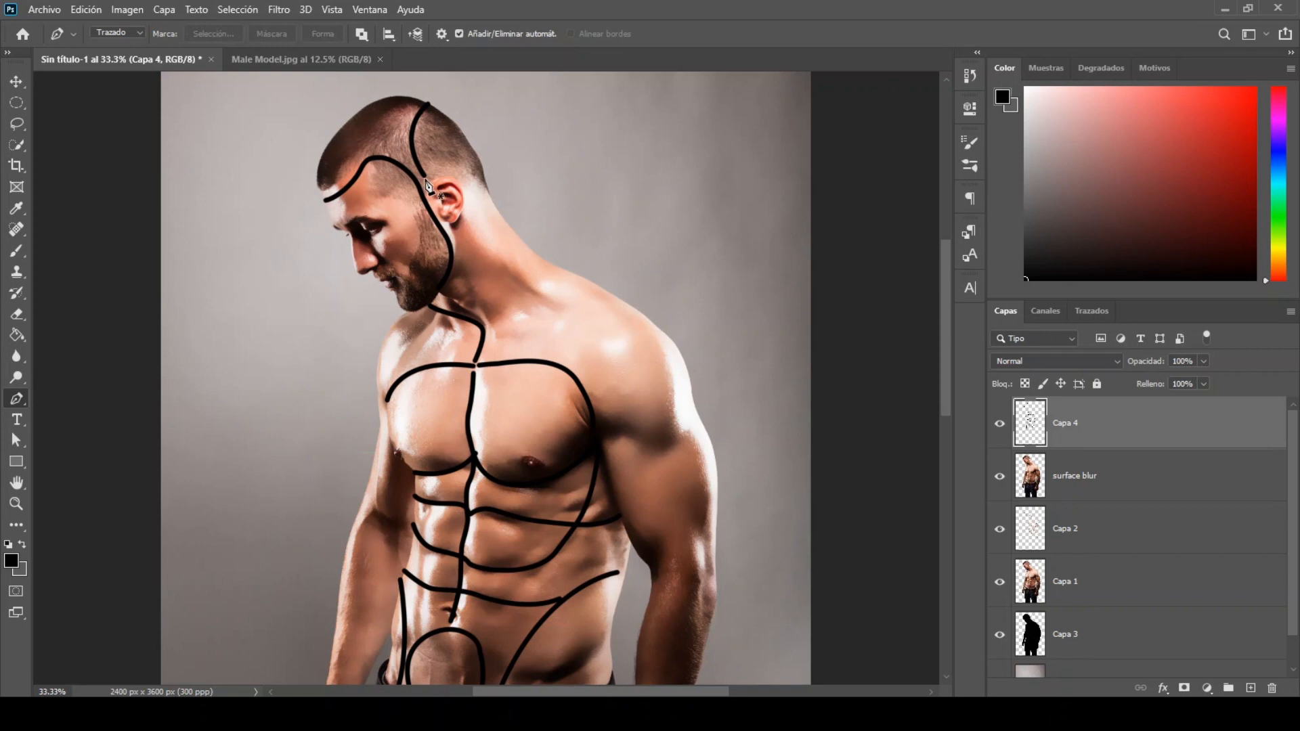
Step: Draw a Pen curve from in front of the ear down the side of the neck to its base
click(426, 179)
drag(441, 217, 456, 266)
alt+click(454, 245)
drag(488, 332, 480, 355)
alt+click(485, 308)
click(480, 316)
Step: Draw curved Pen lines across the base and lower part of the neck, undoing the latest misplaced points
drag(574, 251, 579, 238)
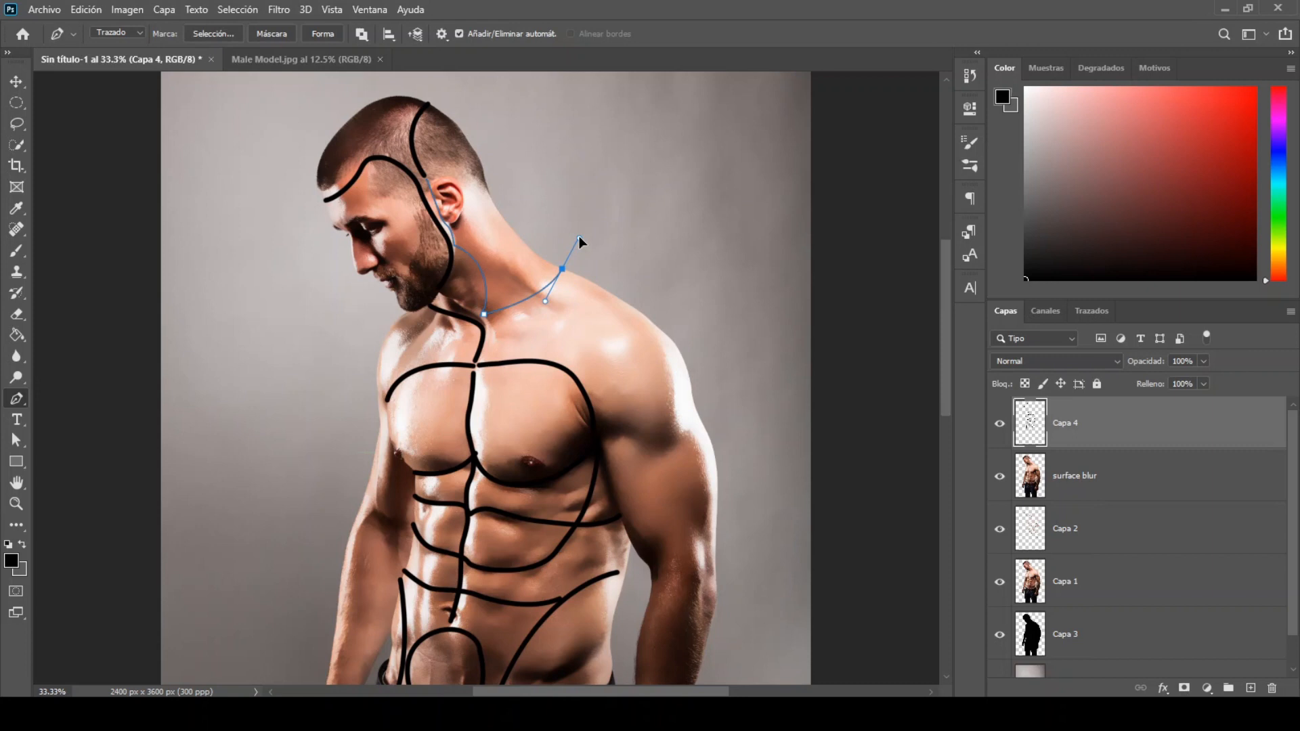
drag(545, 302, 478, 278)
ctrl+click(545, 314)
click(542, 260)
ctrl+click(491, 283)
click(530, 250)
key(ctrl+z)
key(ctrl+z)
Step: Draw further curved Pen lines across the middle and upper neck
ctrl+click(467, 272)
click(513, 229)
click(472, 252)
drag(473, 252, 429, 237)
ctrl+click(463, 244)
click(518, 237)
ctrl+click(480, 245)
click(492, 203)
ctrl+click(455, 244)
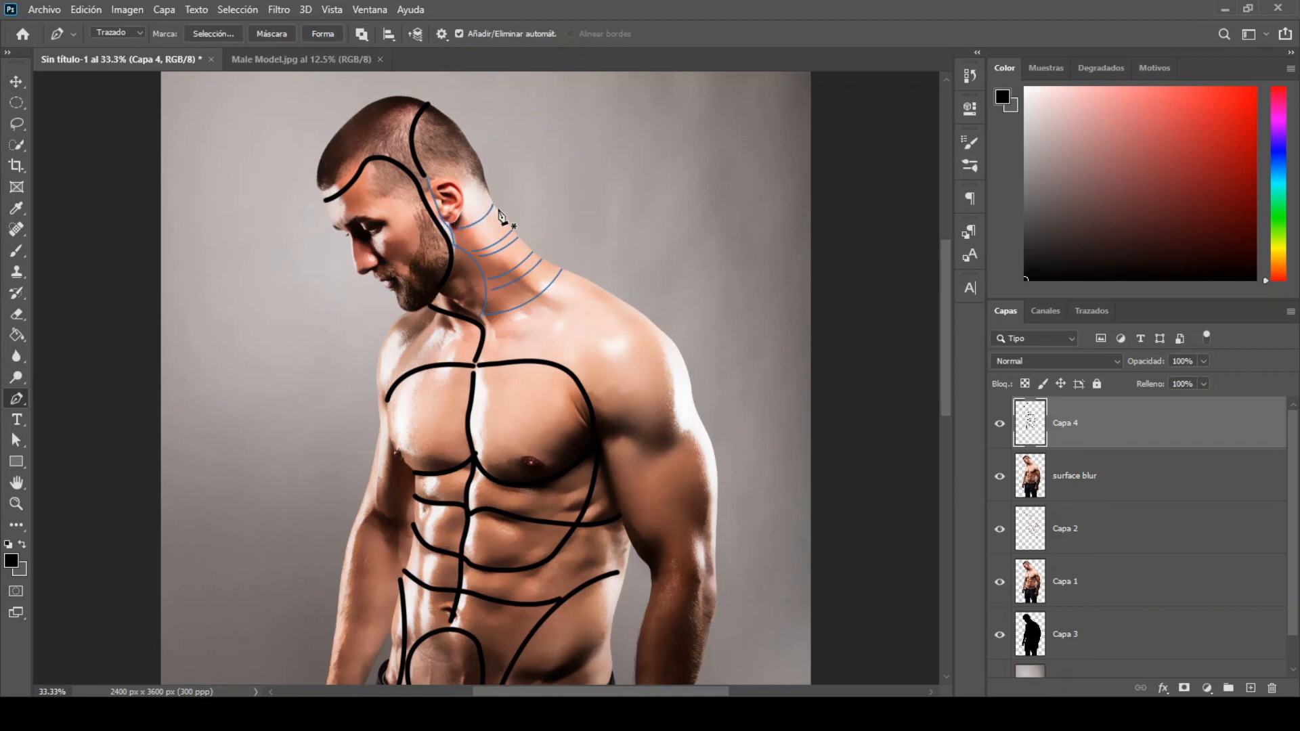
Step: Add short curved Pen lines across the top of the neck and behind the ear
drag(457, 237, 427, 243)
ctrl+click(494, 230)
mouse_move(485, 184)
mouse_down()
mouse_move(466, 197)
mouse_move(457, 185)
mouse_up()
ctrl+click(468, 187)
click(482, 172)
ctrl+click(463, 184)
Step: Draw a Pen curve from the base of the neck along the top of the man's left shoulder
click(537, 301)
drag(577, 320, 593, 334)
ctrl+click(657, 313)
Step: Draw two nested Pen arcs on the outer side of the man's left shoulder
click(675, 346)
drag(650, 399, 697, 399)
ctrl+click(680, 356)
click(681, 357)
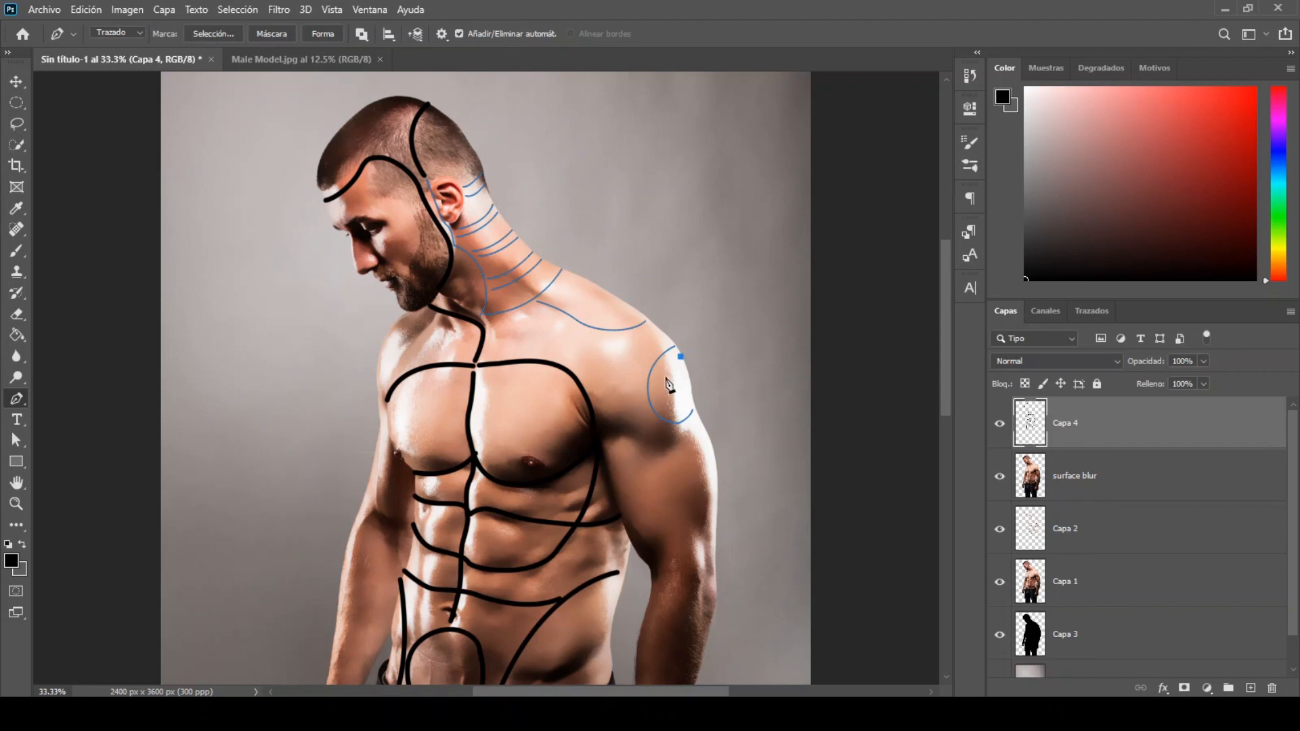
drag(673, 407, 690, 379)
ctrl+click(690, 379)
Step: Draw a V-shaped Pen curve below the left deltoid, from the outer arm to the armpit
click(704, 430)
drag(663, 467, 655, 483)
drag(602, 436, 581, 444)
ctrl+click(591, 449)
Step: Draw a closed Pen outline around the man's left upper arm with a V-shaped upper edge
click(605, 454)
drag(644, 479, 610, 493)
click(711, 452)
click(606, 455)
ctrl+click(630, 483)
Step: Draw a closed, elongated Pen outline along the man's left forearm from the elbow to the wrist
drag(946, 345, 953, 417)
click(676, 336)
drag(651, 370, 645, 474)
drag(626, 512, 693, 417)
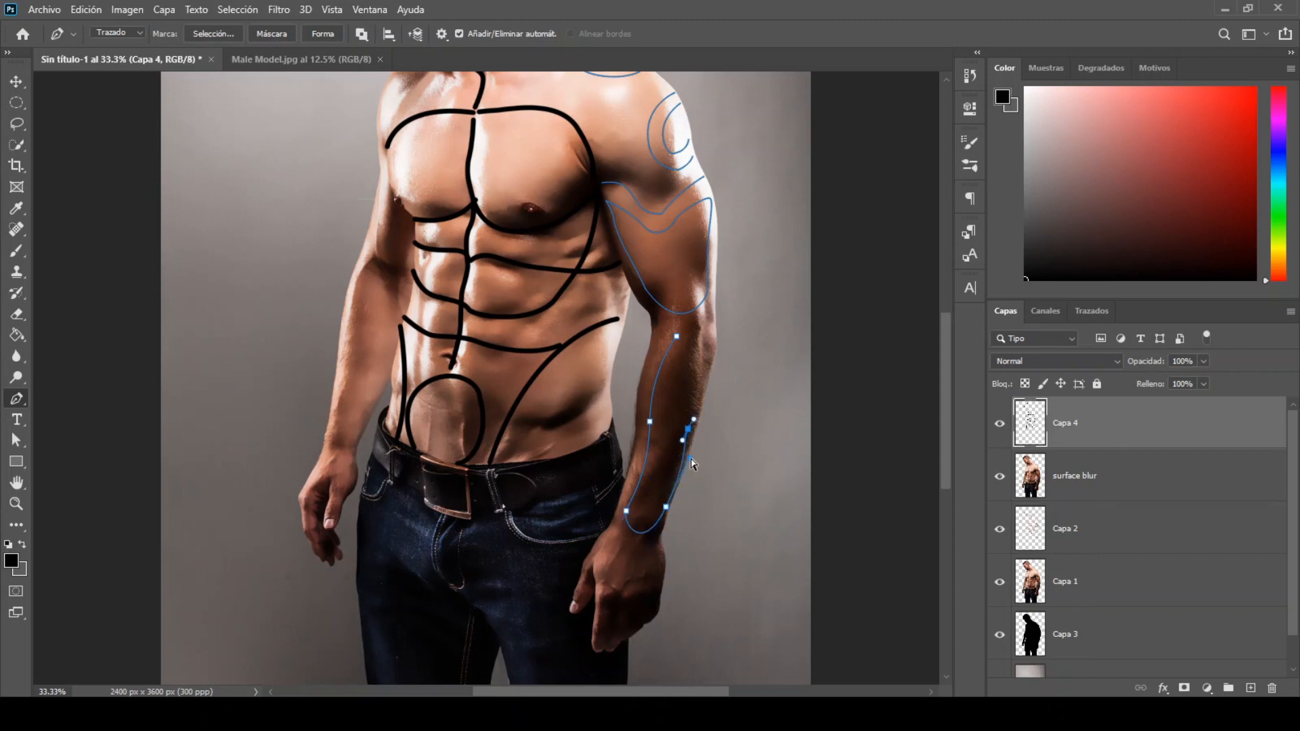
drag(709, 343, 662, 366)
Step: Draw an elongated open Pen curve around the man's right forearm from the elbow to the wrist
click(347, 296)
drag(382, 288, 394, 309)
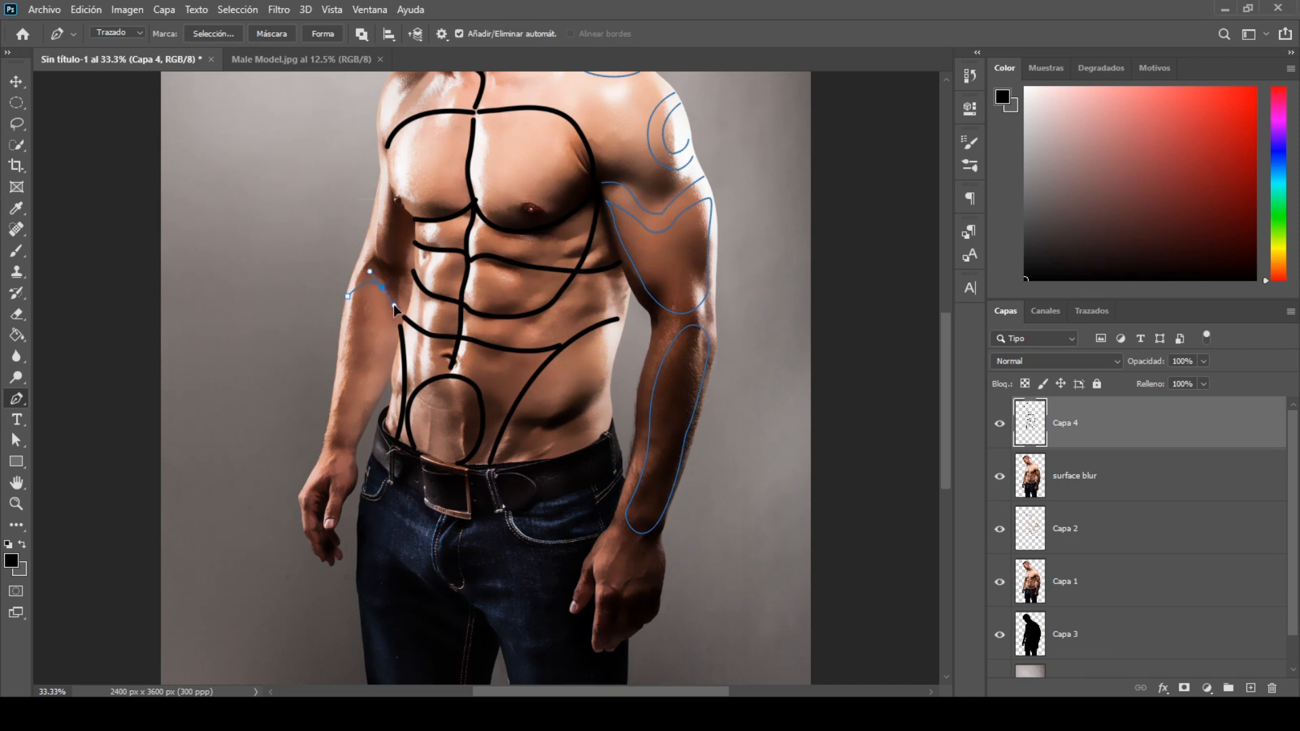
click(329, 421)
drag(329, 405, 332, 396)
ctrl+click(348, 400)
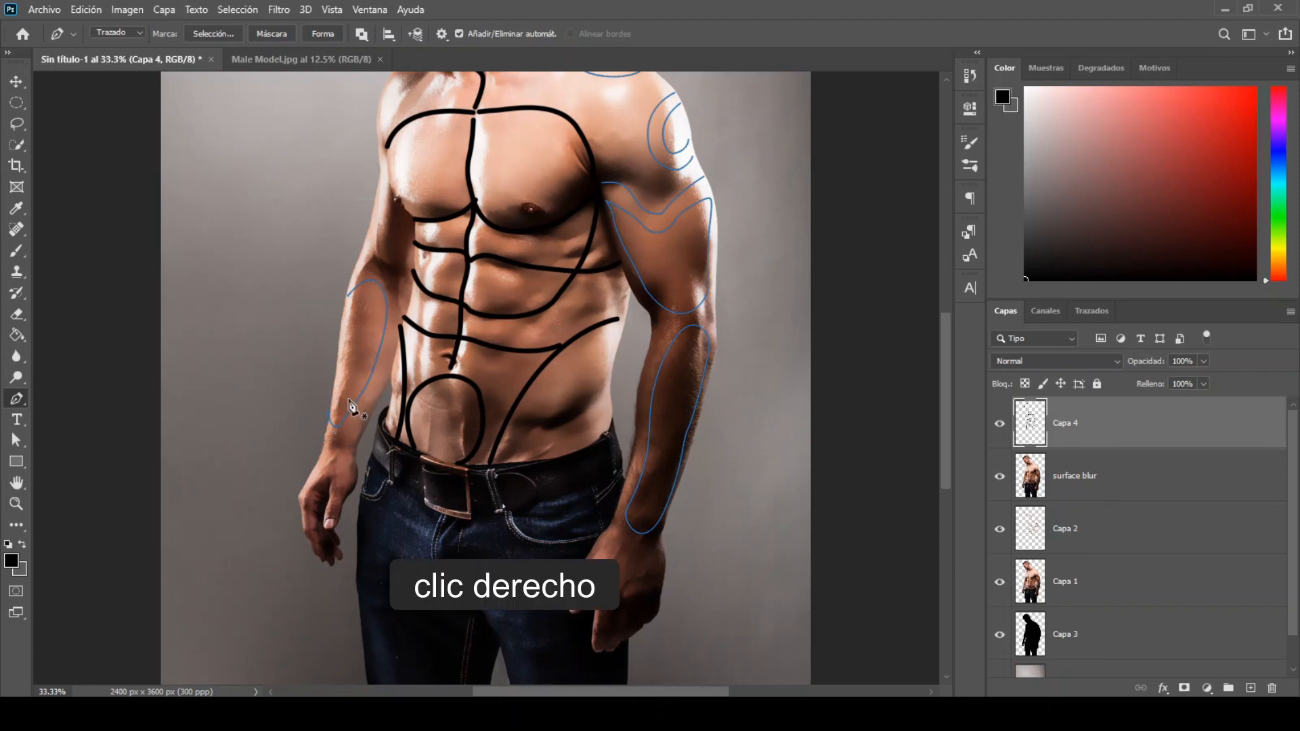
Step: Stroke the arm and shoulder paths in black using the Brush with simulated pressure, and dismiss the paths
right_click(349, 405)
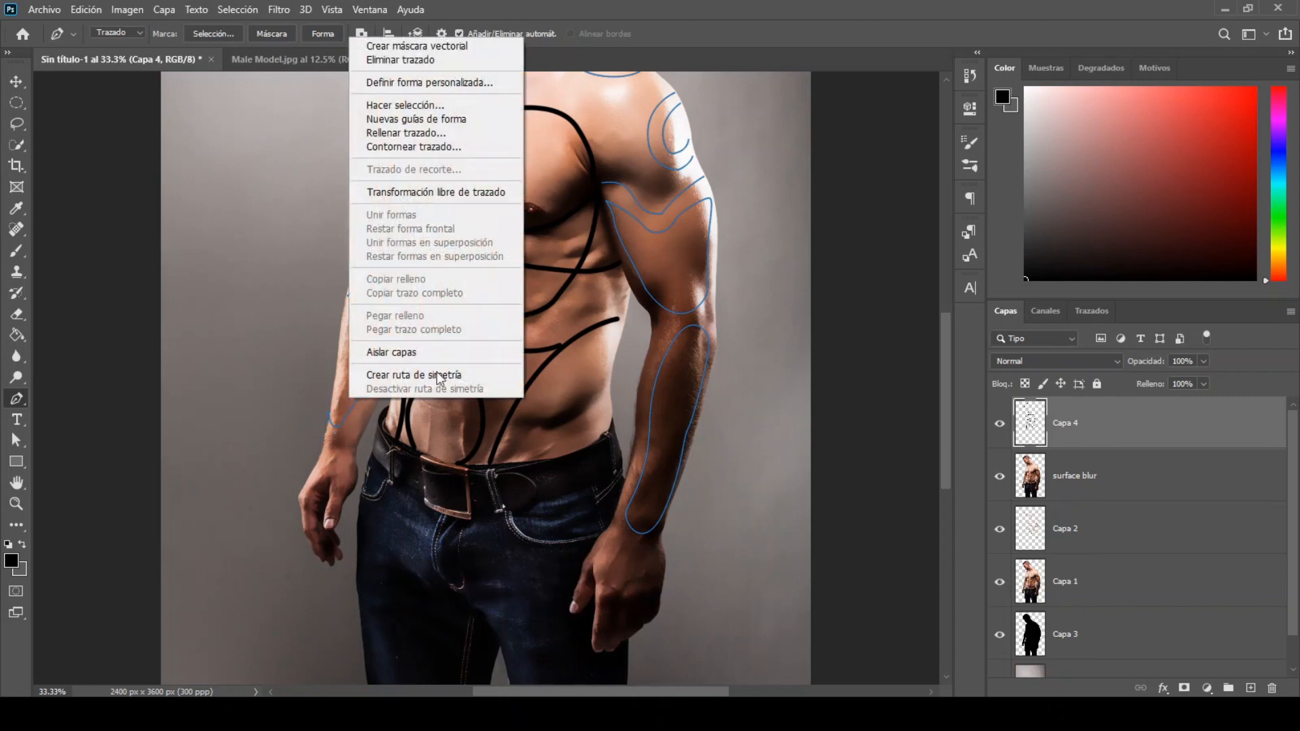
click(442, 146)
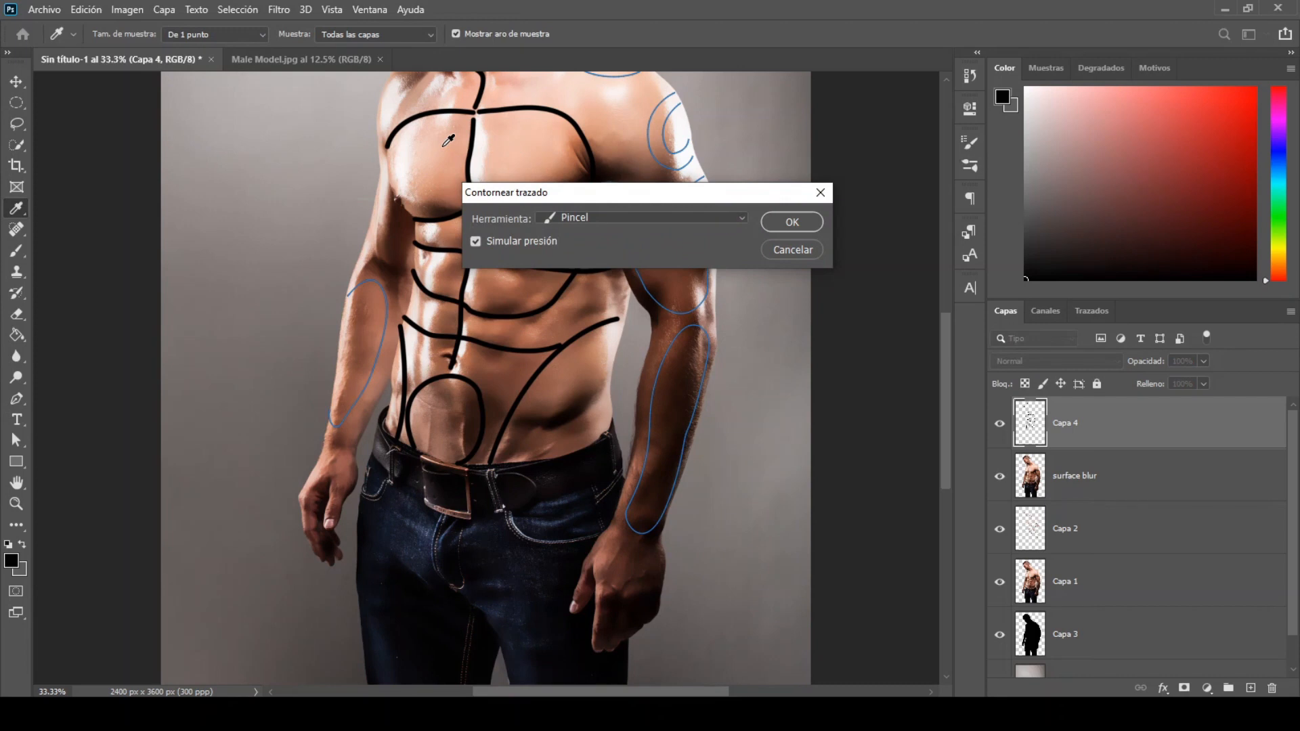
click(789, 226)
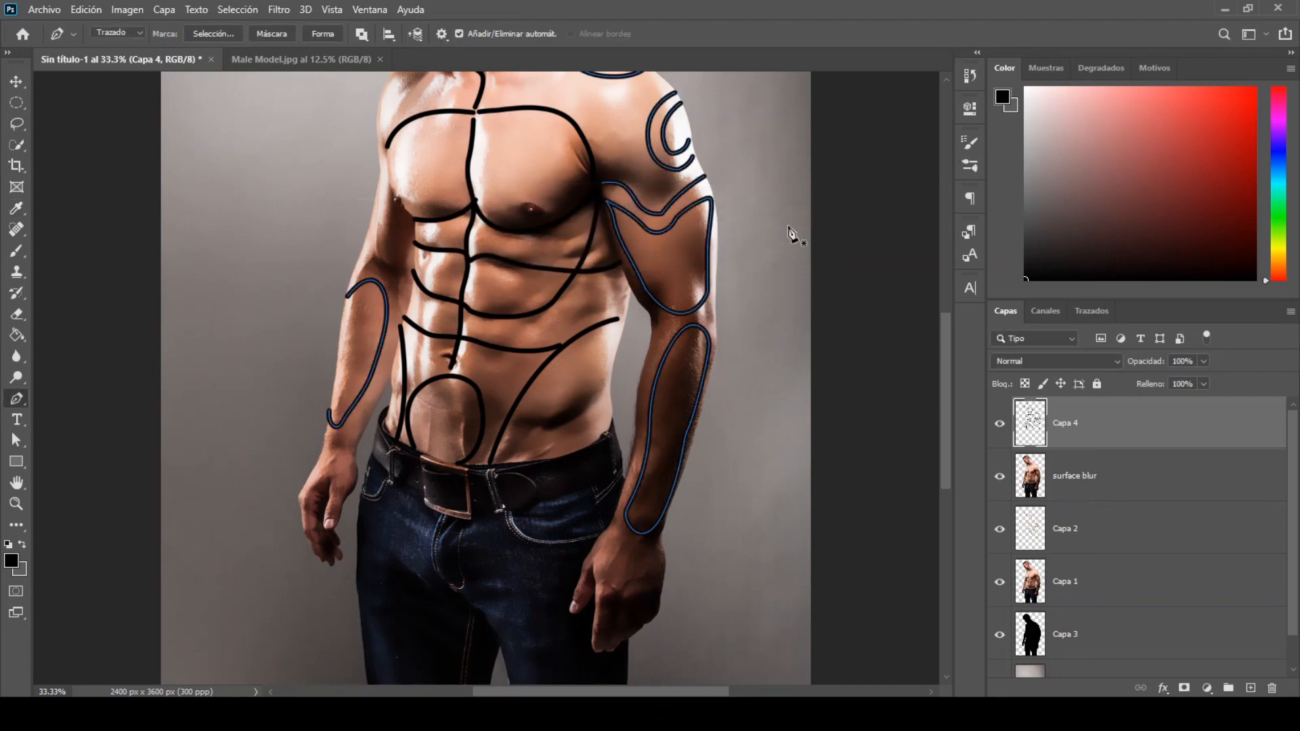
key(Return)
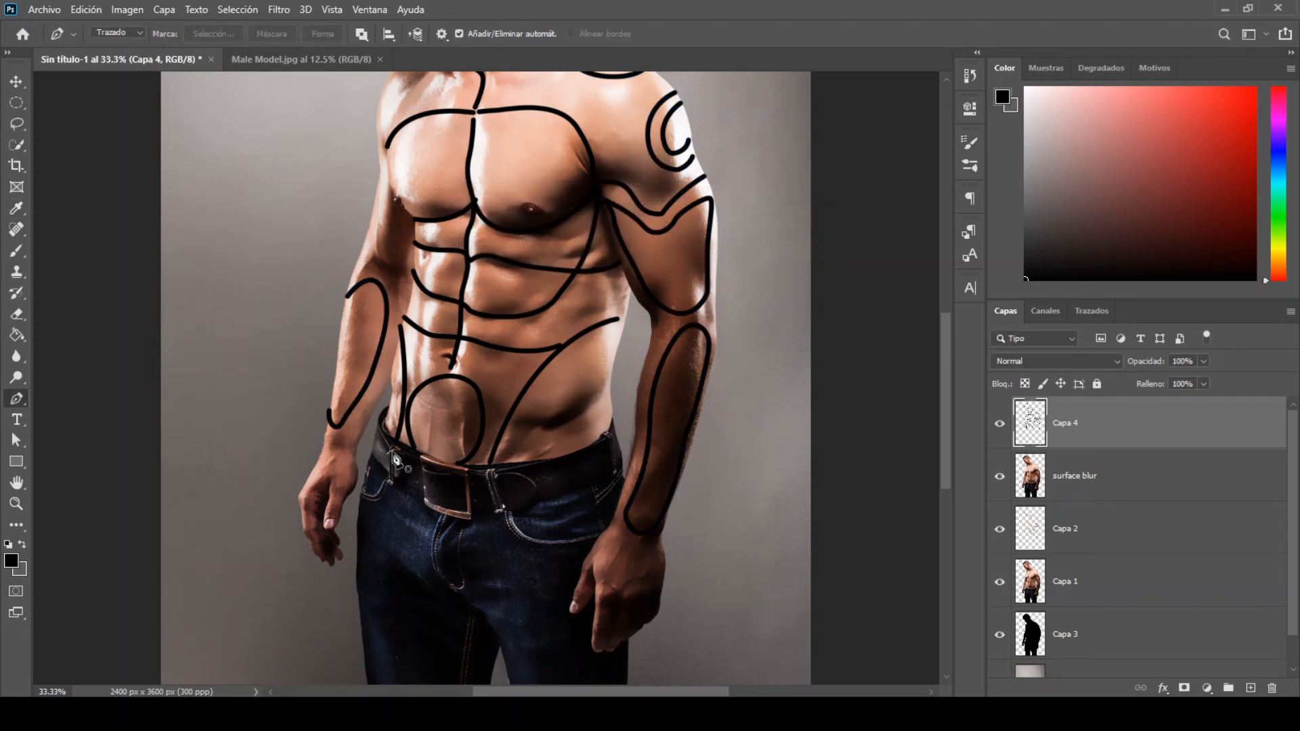
Step: Draw short Pen curves across the man's right wrist and across the thumb of the same hand
click(313, 470)
drag(354, 455, 327, 452)
ctrl+click(375, 439)
click(327, 507)
drag(343, 502, 347, 494)
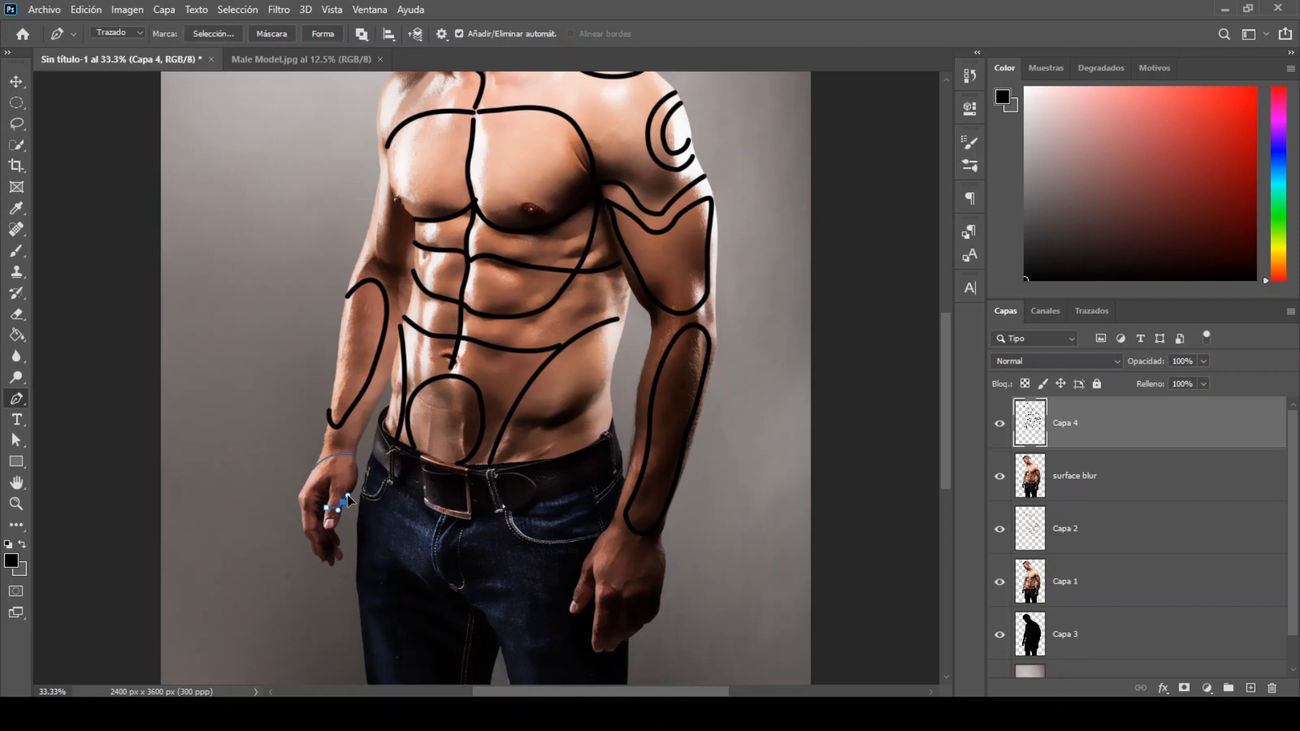
key(ctrl+z)
key(ctrl+z)
ctrl+click(375, 468)
click(328, 508)
drag(337, 508, 342, 517)
ctrl+click(379, 525)
Step: Draw a Pen curve across the back of the man's left hand and another around his right shoulder
click(598, 539)
drag(625, 564, 672, 563)
scroll(941, 408, up, 3)
click(399, 216)
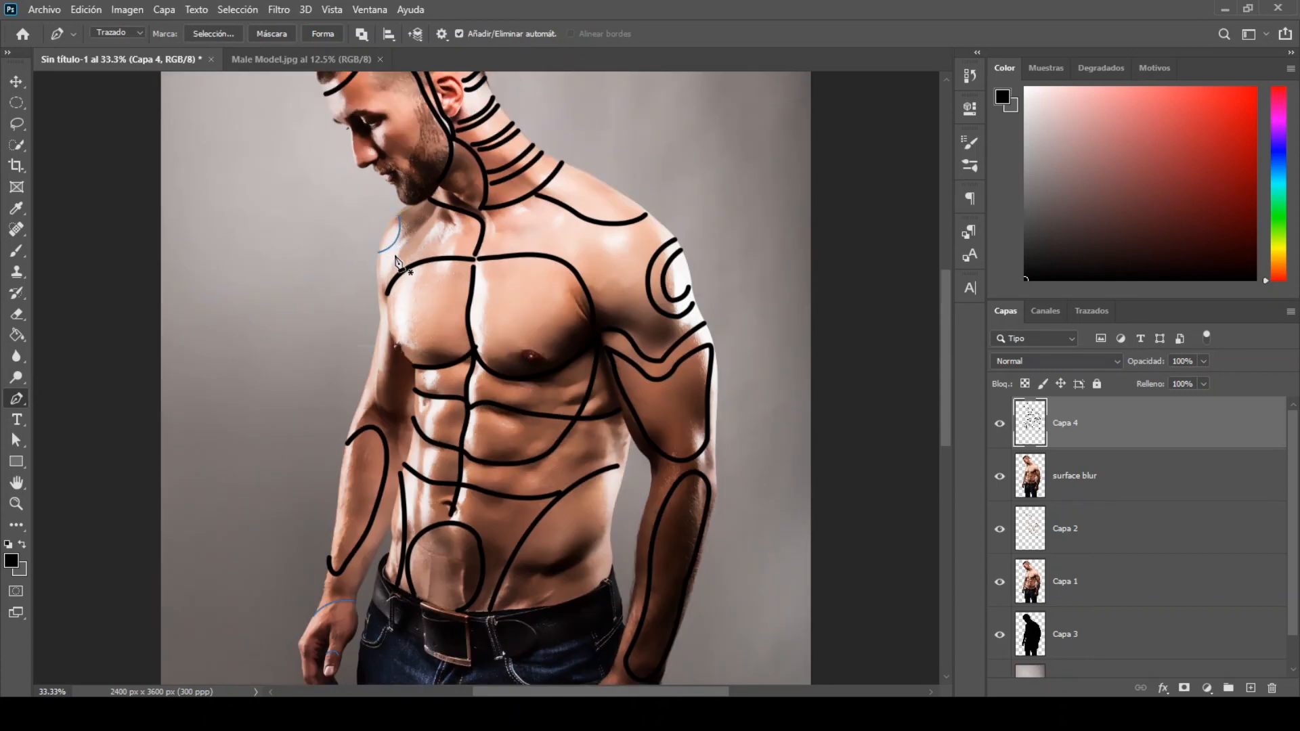
Step: Stroke the wrist, thumb, hand and right-shoulder paths using the Brush with simulated pressure
right_click(395, 256)
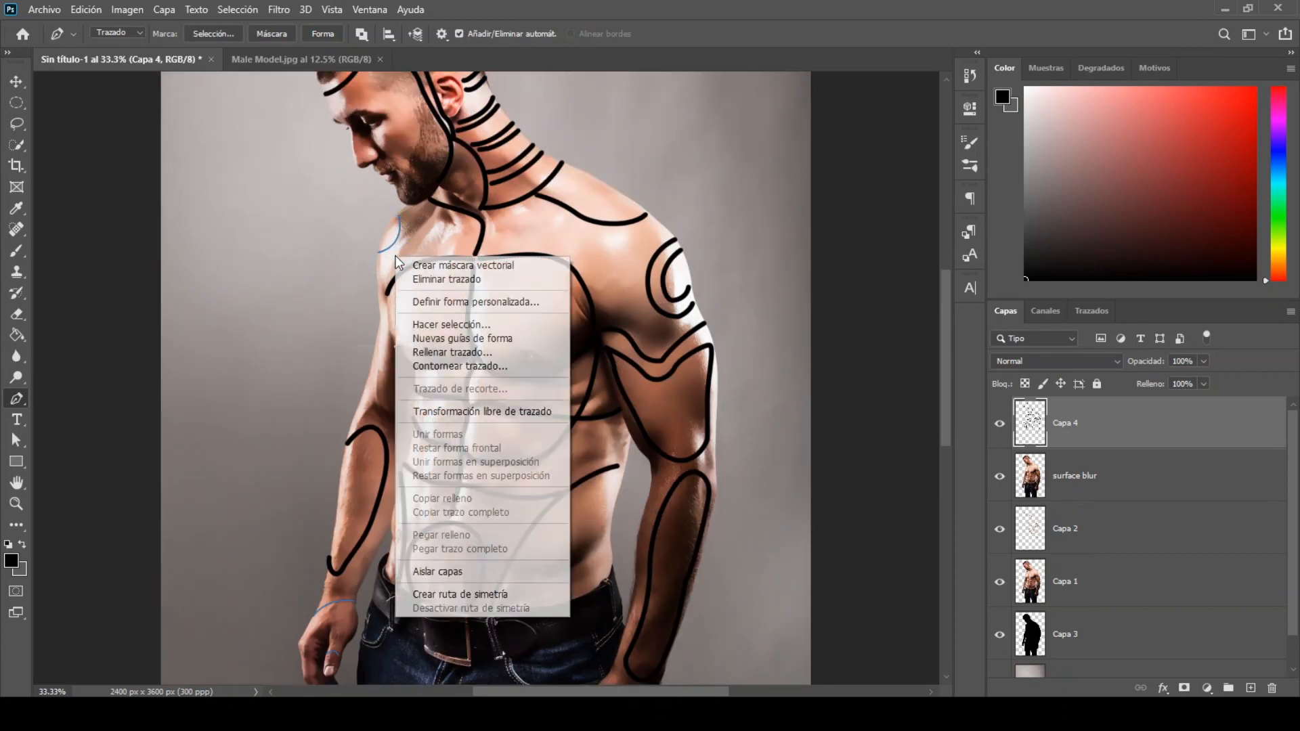
click(448, 367)
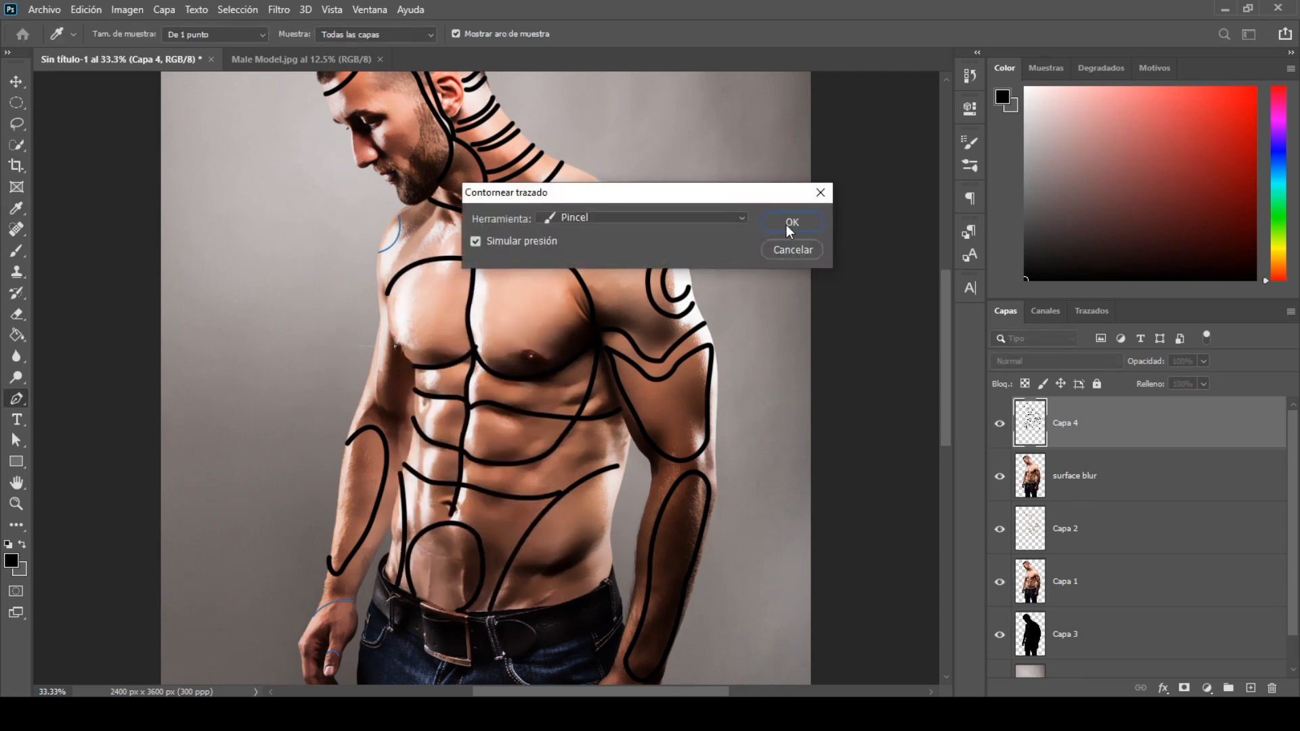
click(786, 225)
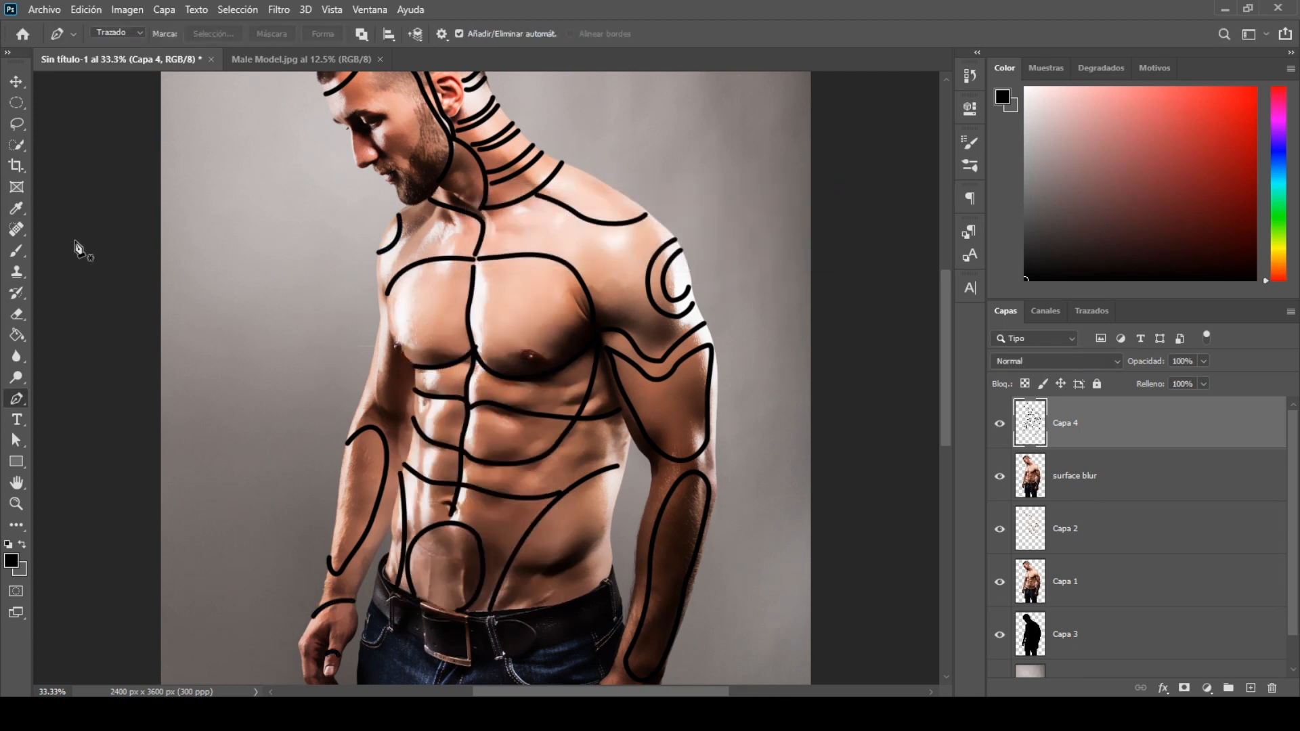
Step: Paint the neck bands and the back of the head behind the ear solid black, leaving thin strips of skin between the bands
click(16, 254)
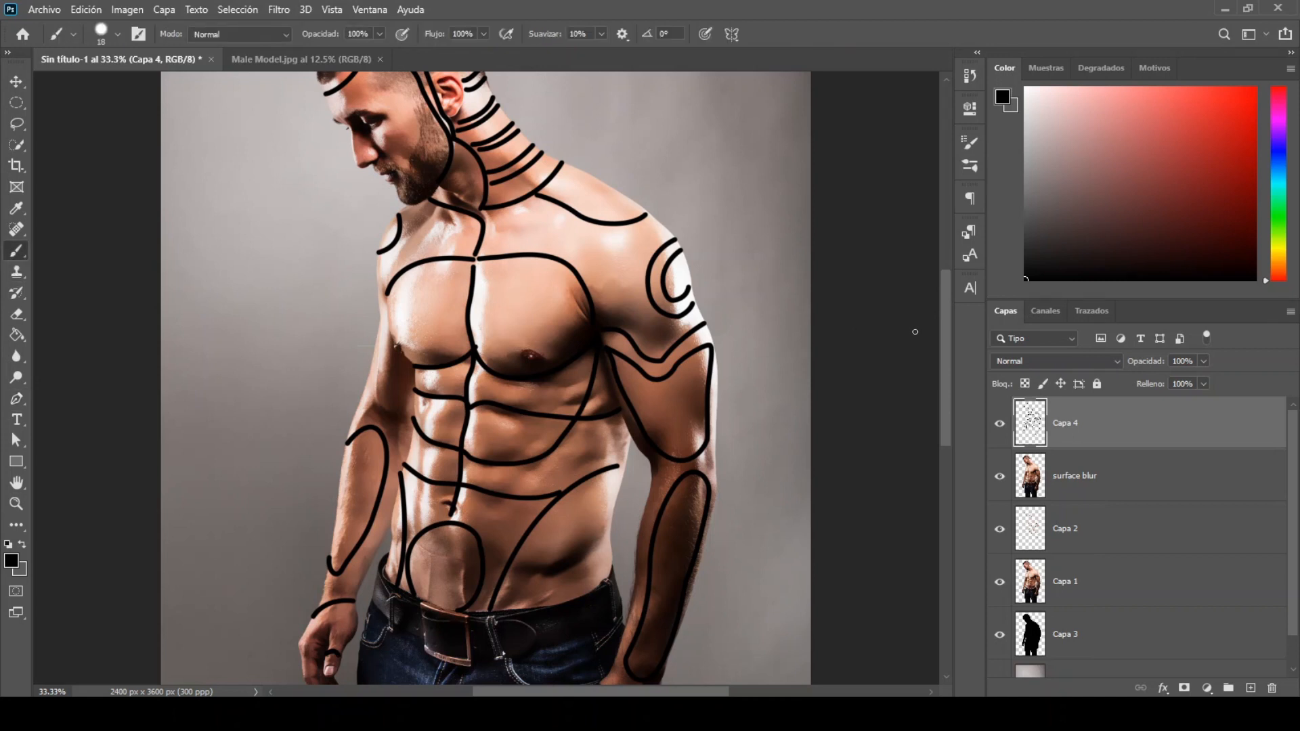
drag(945, 328, 945, 264)
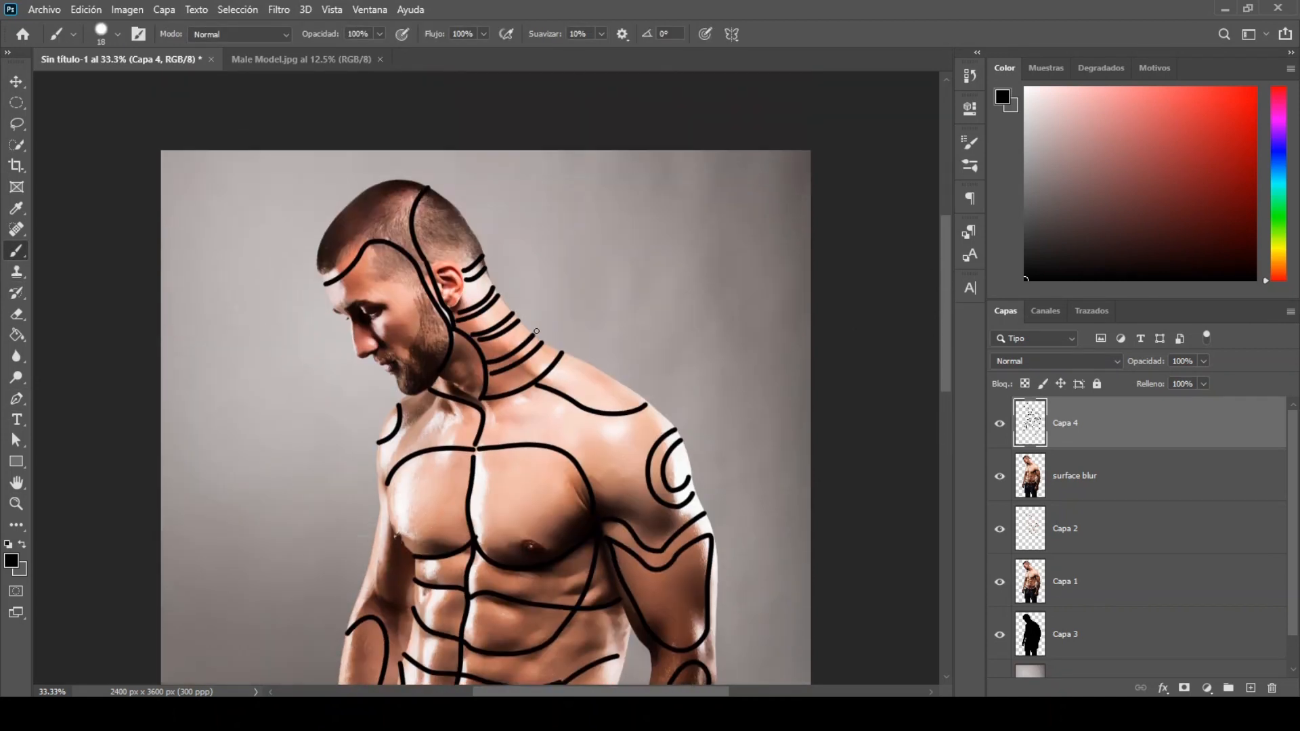
scroll(539, 336, up, 2)
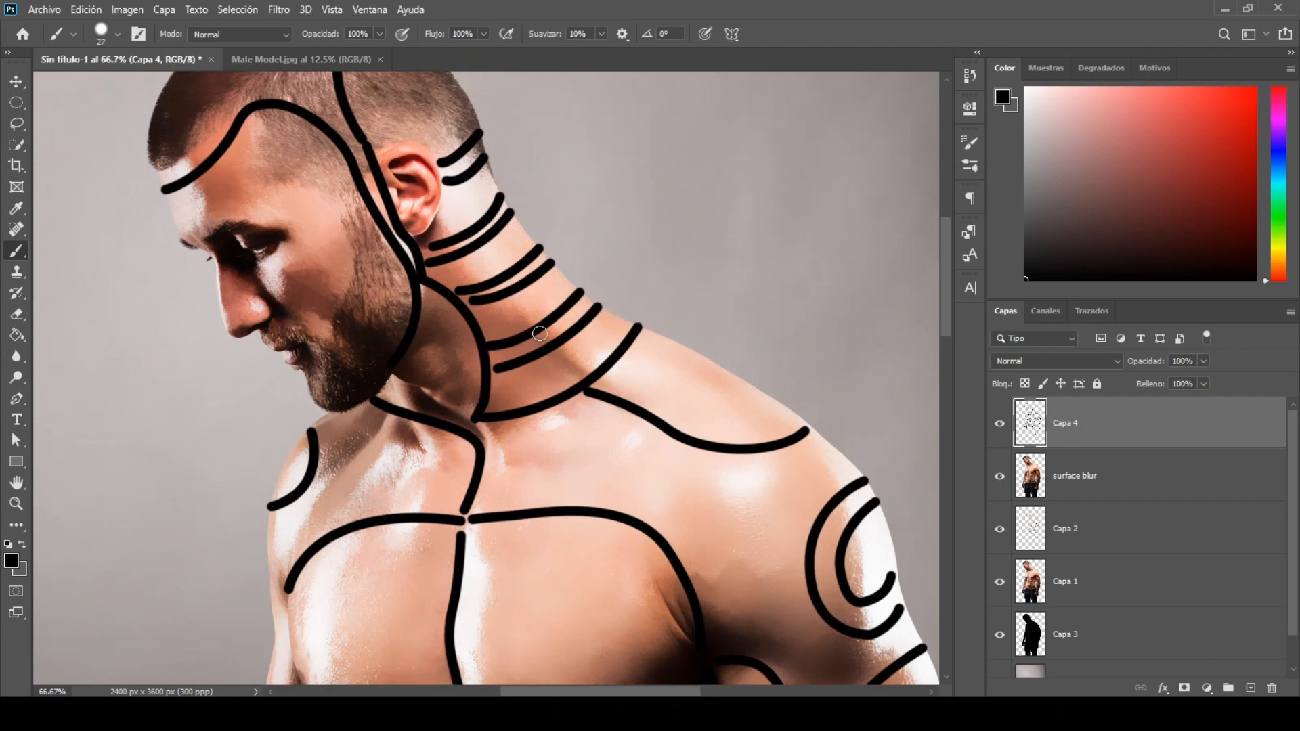
mouse_move(601, 315)
mouse_down()
mouse_move(595, 371)
mouse_move(506, 412)
mouse_move(498, 374)
mouse_move(596, 321)
mouse_move(533, 404)
mouse_move(533, 374)
mouse_move(595, 334)
mouse_move(500, 407)
mouse_move(551, 376)
mouse_move(556, 276)
mouse_move(477, 308)
mouse_move(501, 340)
mouse_move(561, 300)
mouse_move(514, 305)
mouse_move(524, 315)
mouse_move(490, 336)
mouse_move(571, 292)
mouse_move(528, 246)
mouse_move(495, 272)
mouse_move(442, 281)
mouse_move(503, 229)
mouse_move(517, 235)
mouse_move(452, 279)
mouse_move(522, 239)
mouse_move(513, 221)
mouse_move(531, 249)
mouse_move(491, 193)
mouse_move(439, 236)
mouse_move(449, 196)
mouse_move(485, 170)
mouse_move(437, 239)
mouse_up()
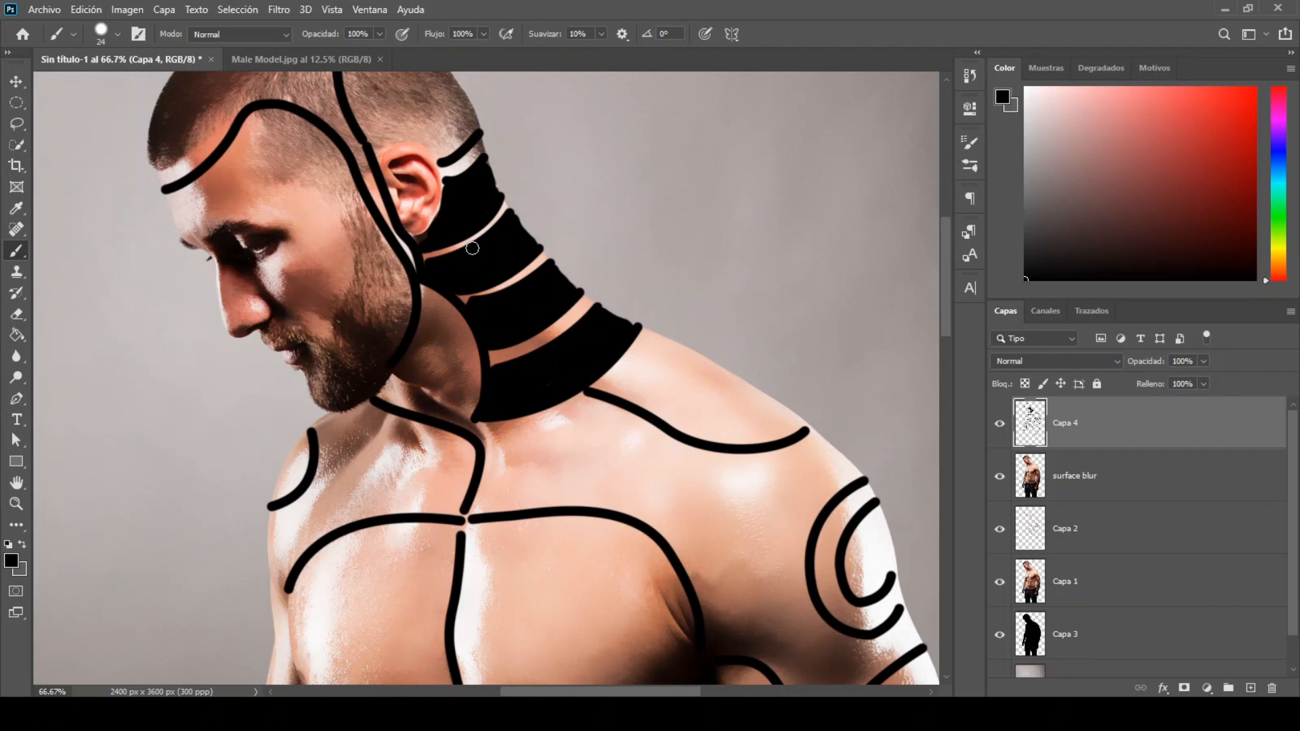
mouse_move(537, 253)
mouse_down()
mouse_move(478, 284)
mouse_move(478, 311)
mouse_up()
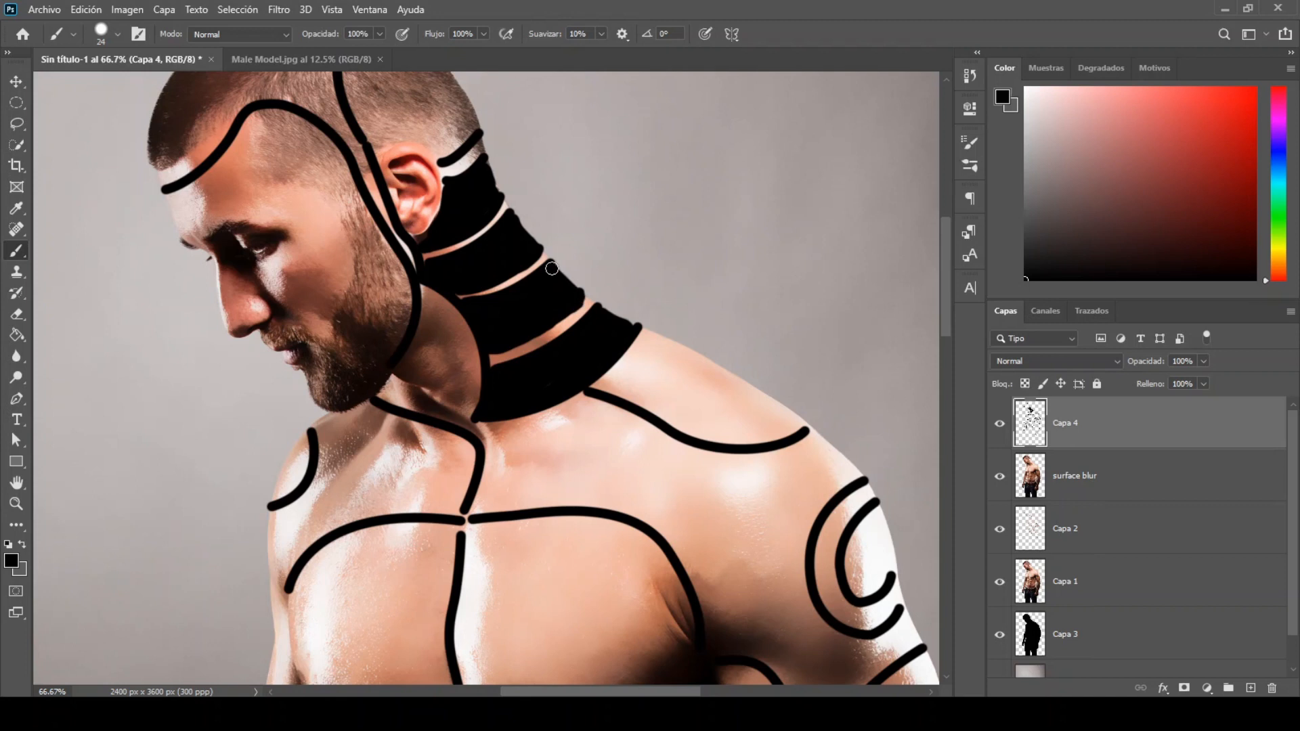
scroll(474, 144, up, 3)
mouse_move(370, 214)
mouse_down()
mouse_move(418, 251)
mouse_move(474, 342)
mouse_move(446, 375)
mouse_move(403, 348)
mouse_move(380, 362)
mouse_move(365, 341)
mouse_move(379, 365)
mouse_move(405, 353)
mouse_move(442, 361)
mouse_move(464, 344)
mouse_move(411, 259)
mouse_move(369, 227)
mouse_move(348, 290)
mouse_move(356, 331)
mouse_move(442, 357)
mouse_move(377, 348)
mouse_move(361, 311)
mouse_move(367, 236)
mouse_move(443, 301)
mouse_move(392, 339)
mouse_move(360, 244)
mouse_move(448, 333)
mouse_move(372, 290)
mouse_move(386, 250)
mouse_move(439, 340)
mouse_move(414, 331)
mouse_move(474, 350)
mouse_up()
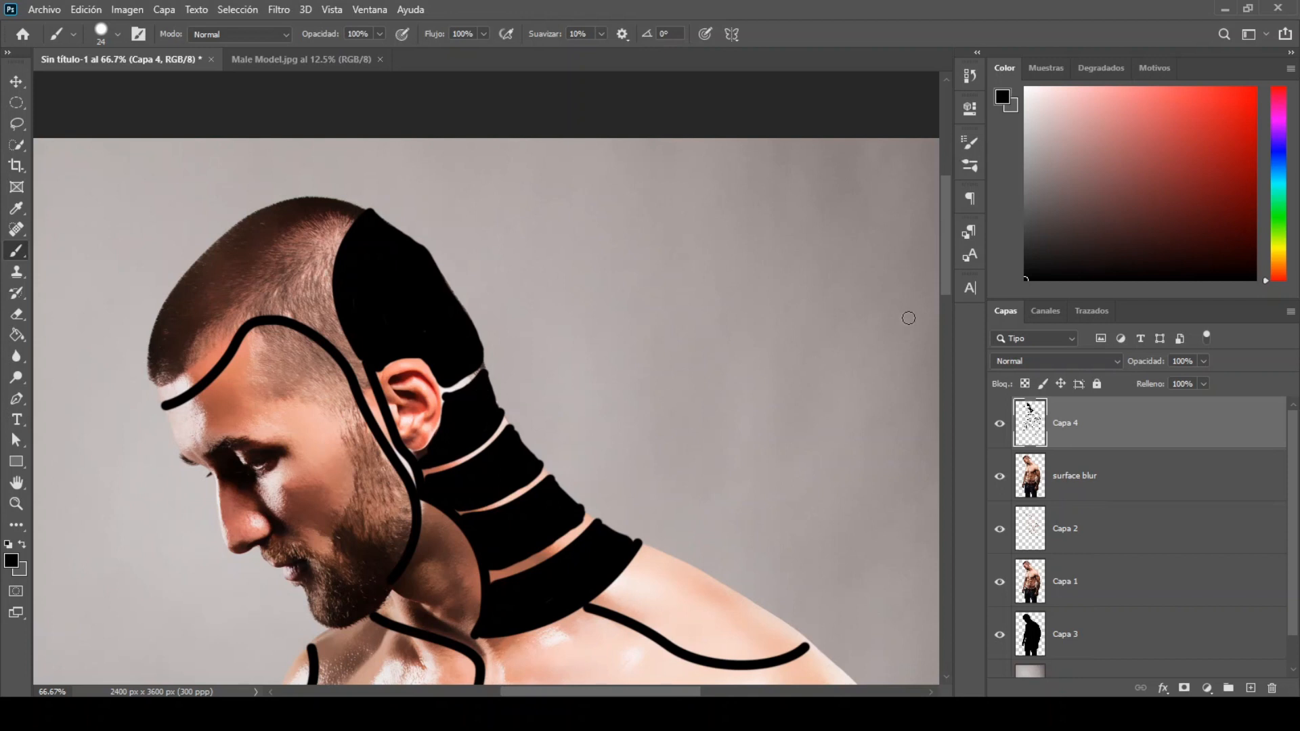
Step: Close the gaps where the contour lines meet at the centre of the chest with an 18-pixel black brush
drag(945, 264, 955, 345)
drag(465, 322, 461, 349)
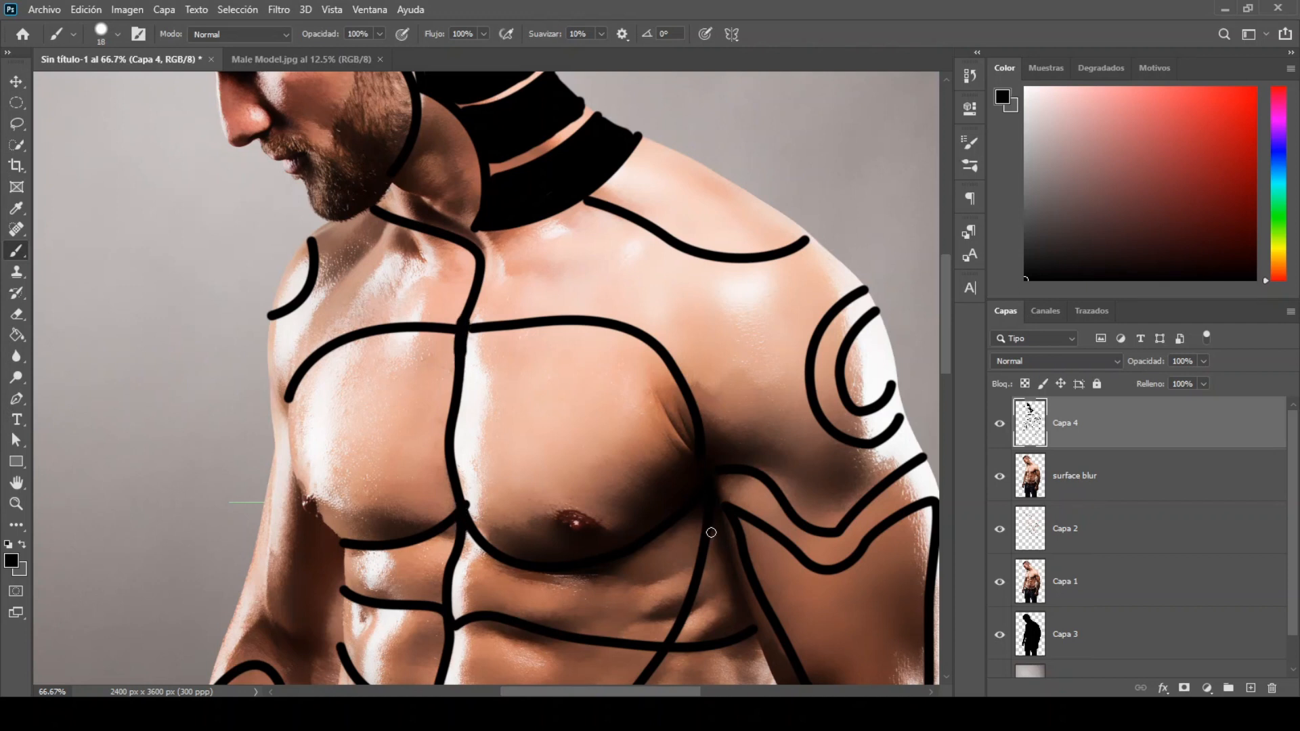
Step: Paint black joint lines across the thumb, knuckles and fingers of the man's left hand, plus a curve around the thumb base
drag(945, 346, 971, 520)
drag(668, 426, 694, 438)
drag(704, 518, 727, 519)
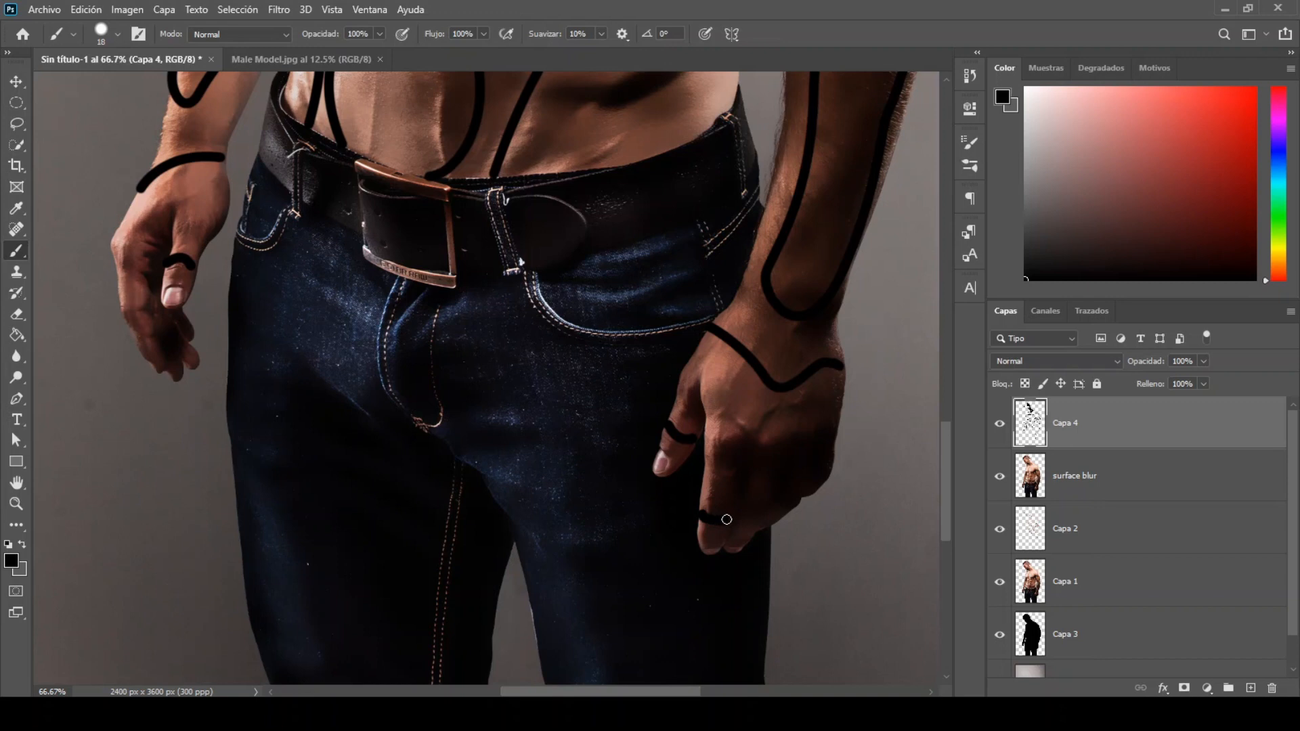
drag(707, 455, 744, 460)
drag(682, 377, 700, 373)
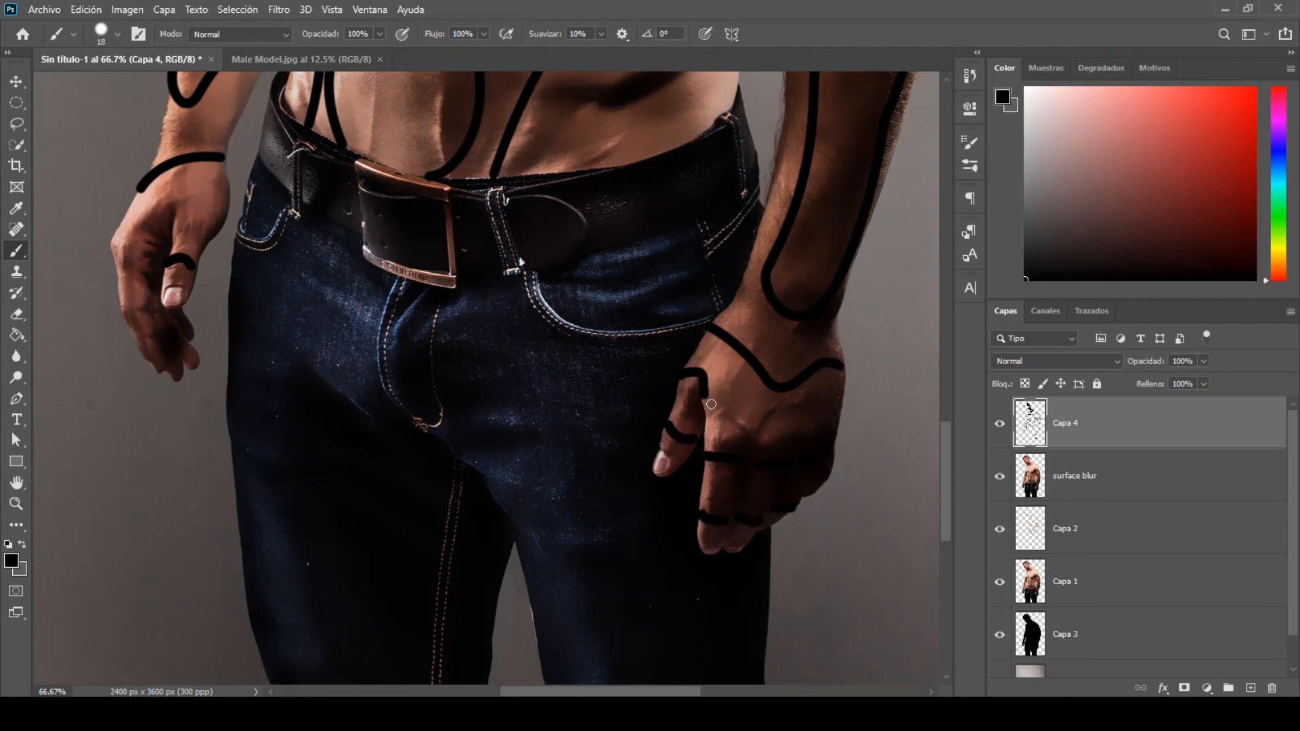
Step: Fill the side of the torso and the outlined sections of the left upper arm and forearm with black brush strokes
drag(947, 505, 948, 381)
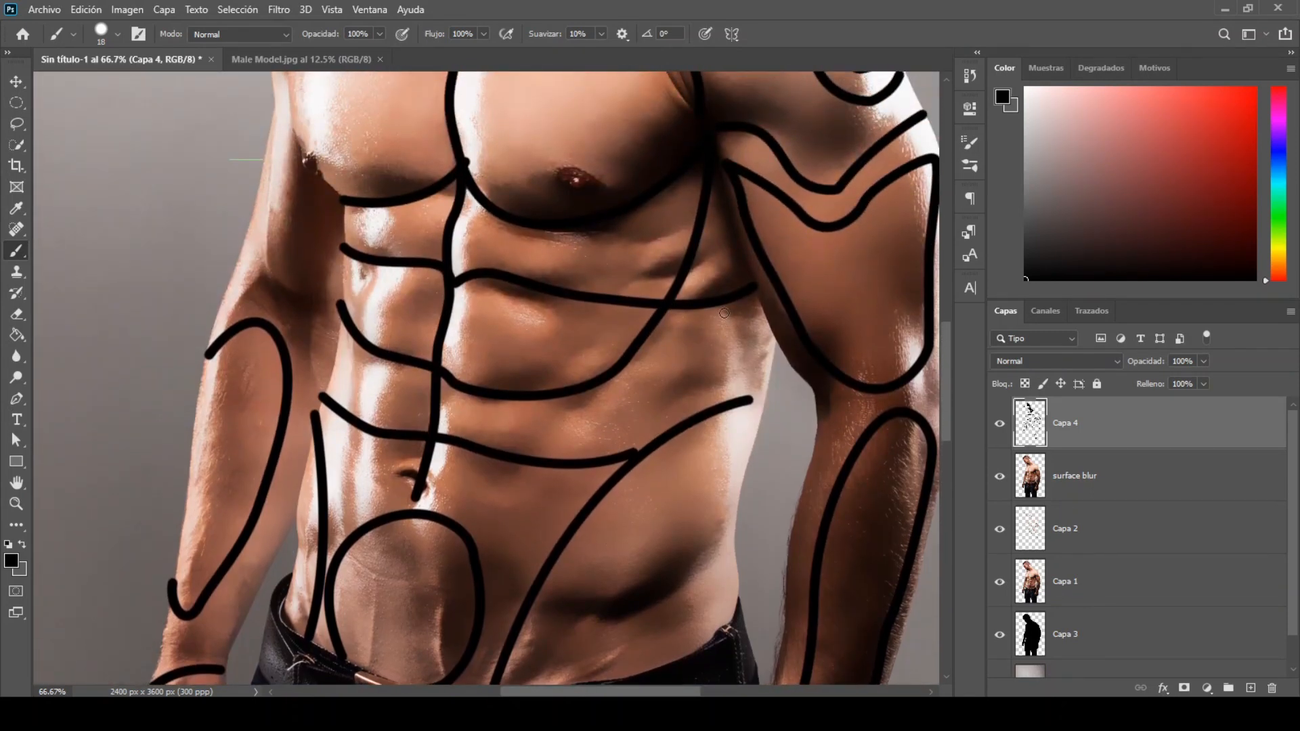
mouse_move(724, 313)
mouse_down()
mouse_move(683, 420)
mouse_move(760, 401)
mouse_move(753, 293)
mouse_move(694, 409)
mouse_move(751, 327)
mouse_move(728, 342)
mouse_move(724, 396)
mouse_move(711, 399)
mouse_move(722, 379)
mouse_move(748, 387)
mouse_move(723, 325)
mouse_move(629, 386)
mouse_move(684, 376)
mouse_move(724, 307)
mouse_up()
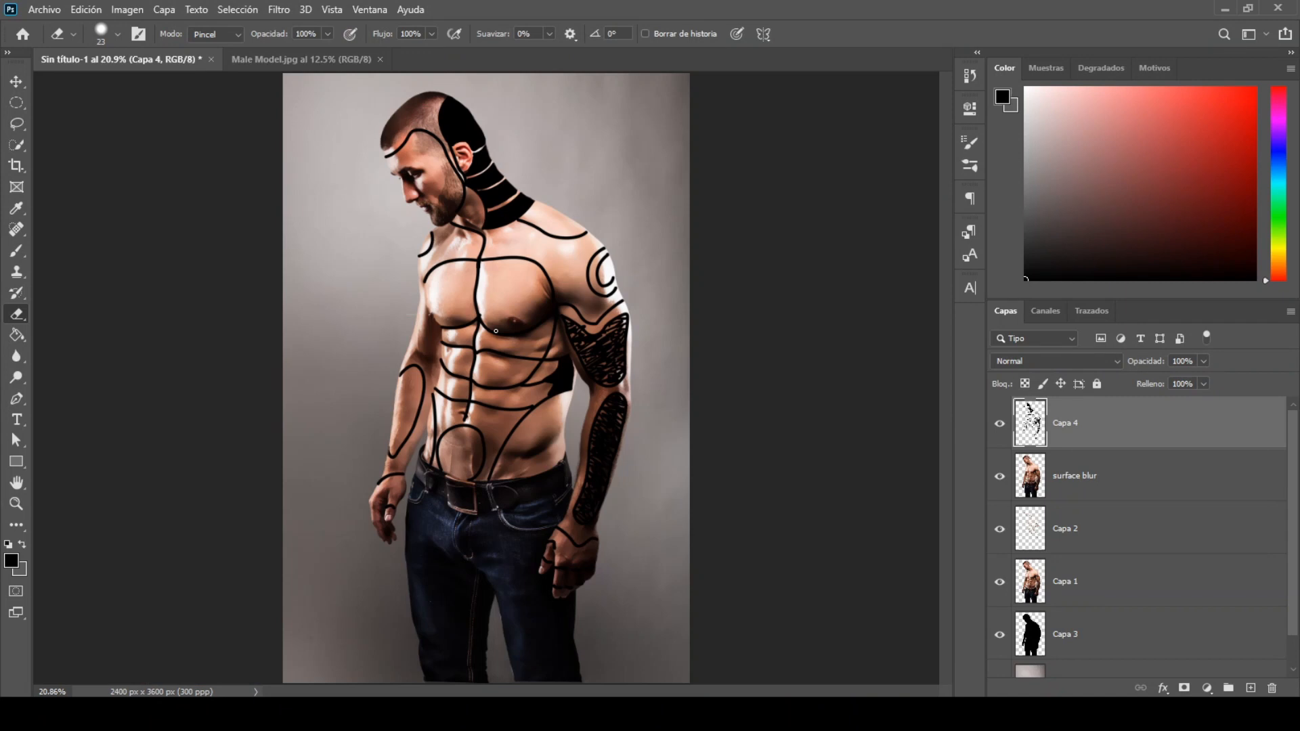